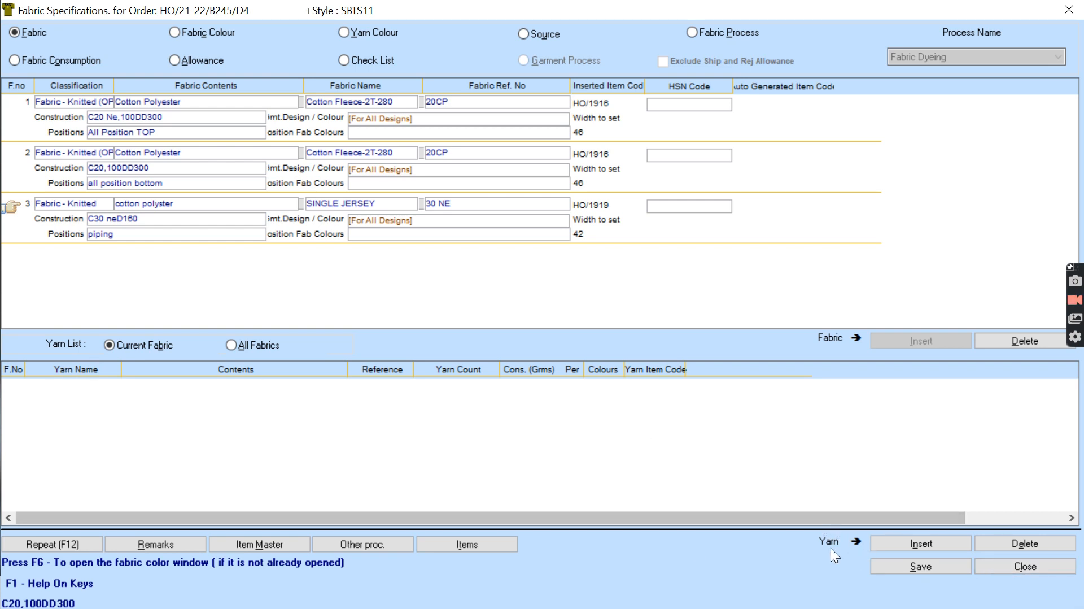
left_click(942, 545)
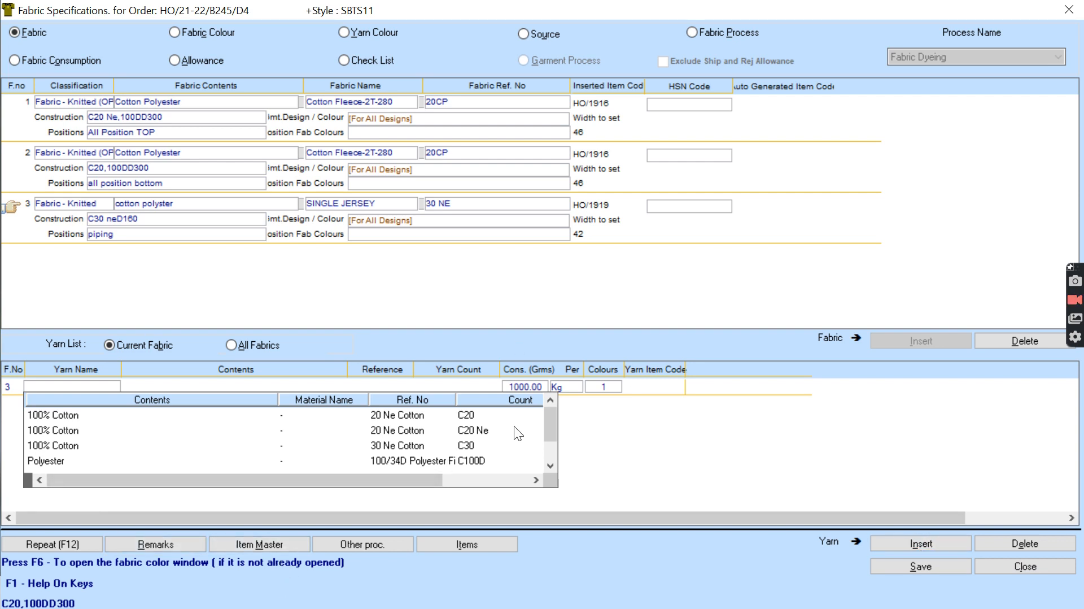
mouse_move(555, 432)
left_mouse_down()
mouse_move(550, 457)
mouse_move(547, 425)
left_mouse_up()
left_click(540, 430)
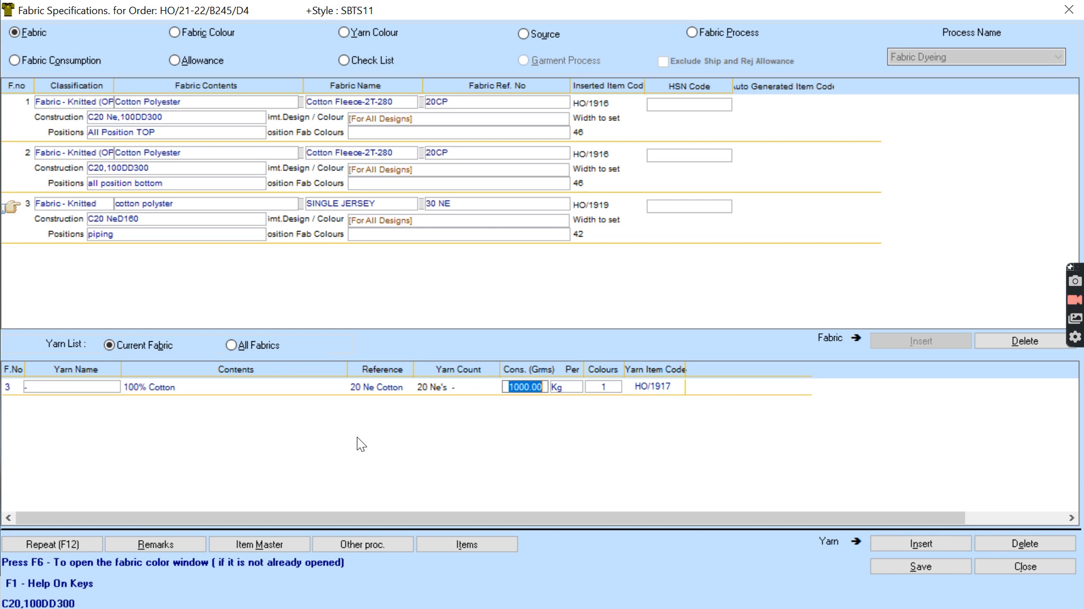
left_click(988, 543)
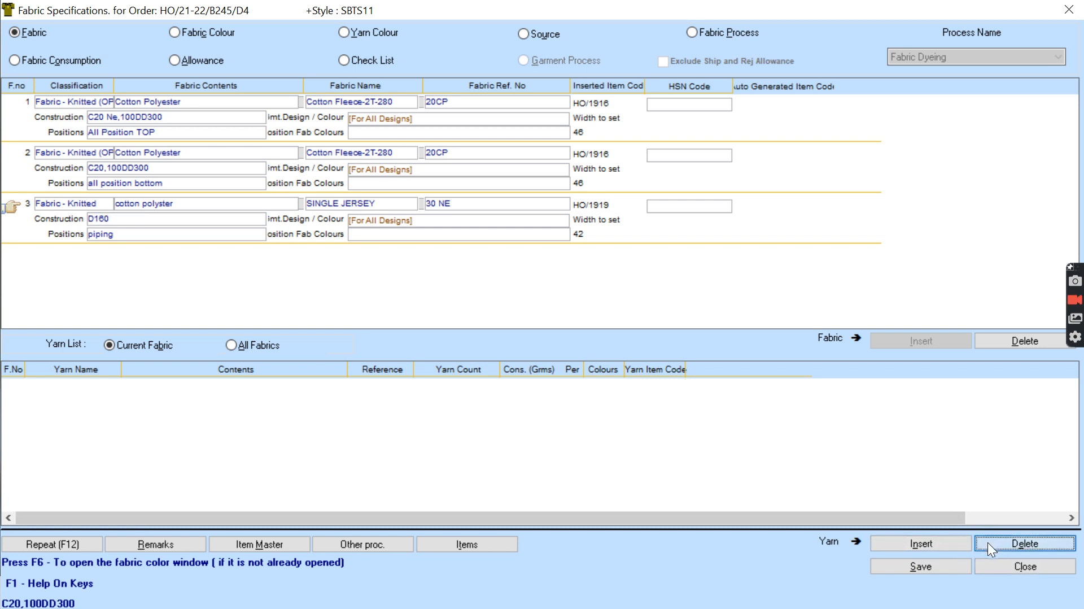
- Insert a yarn for the piping fabric, choosing the 100% Cotton item with reference 30 Ne Cotton and count C30 through the item filter
left_click(896, 544)
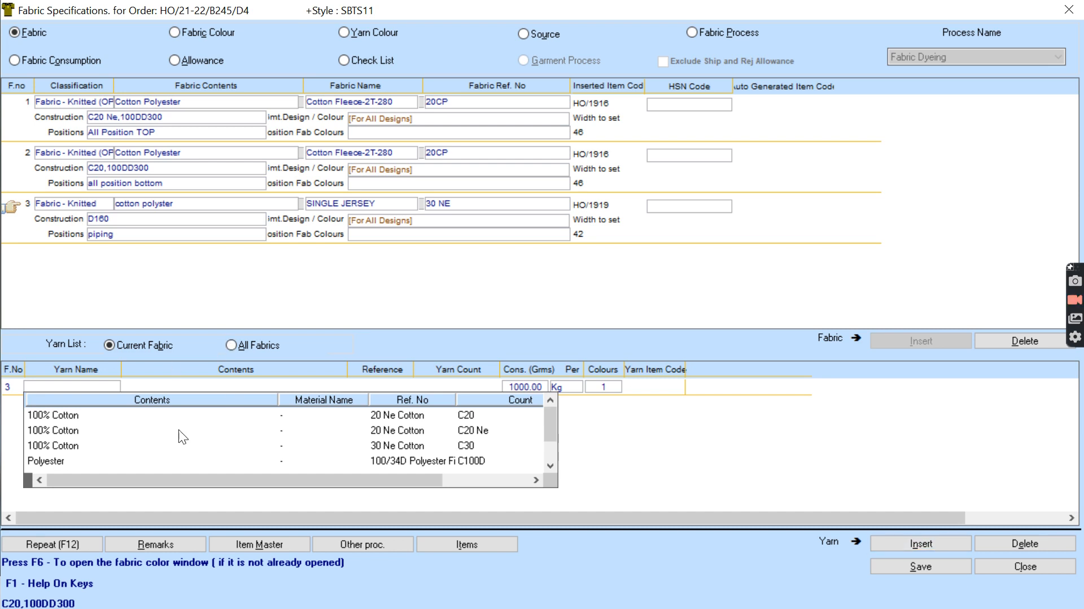
left_click_drag(354, 477, 399, 480)
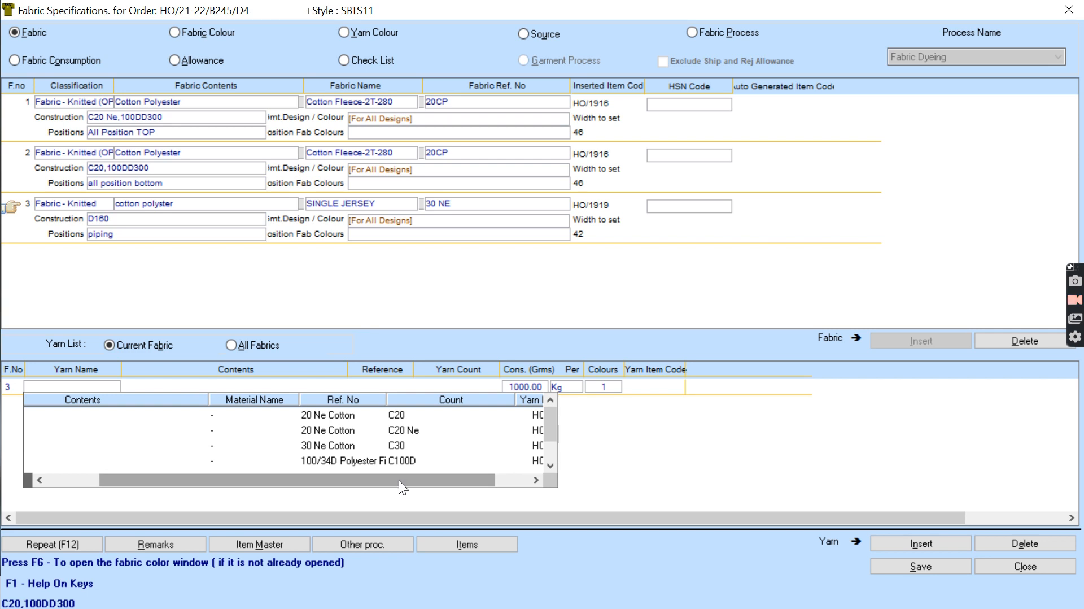
key("F2")
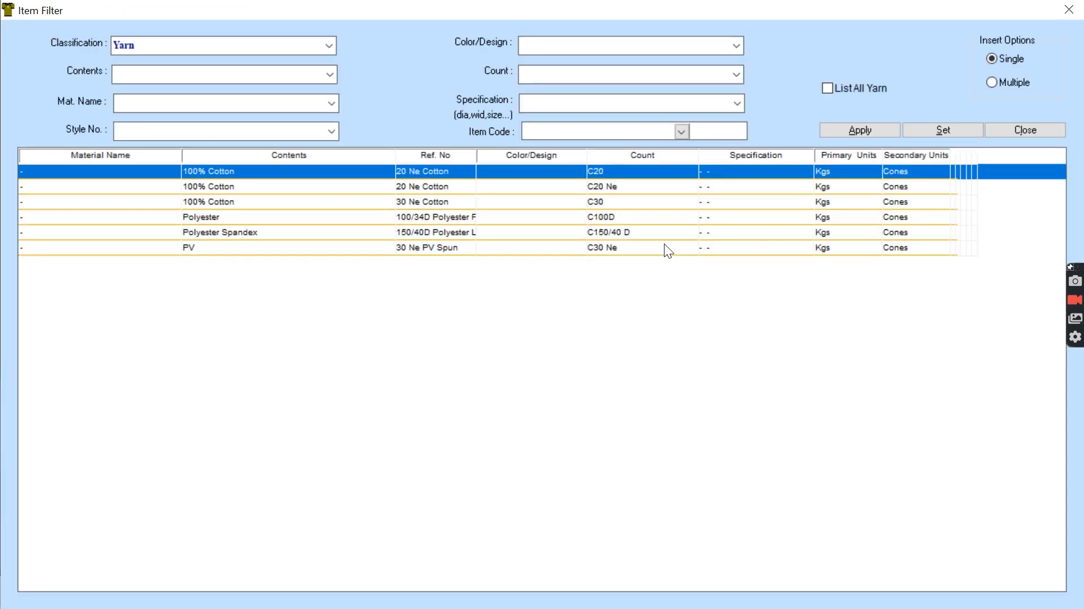
left_click(203, 203)
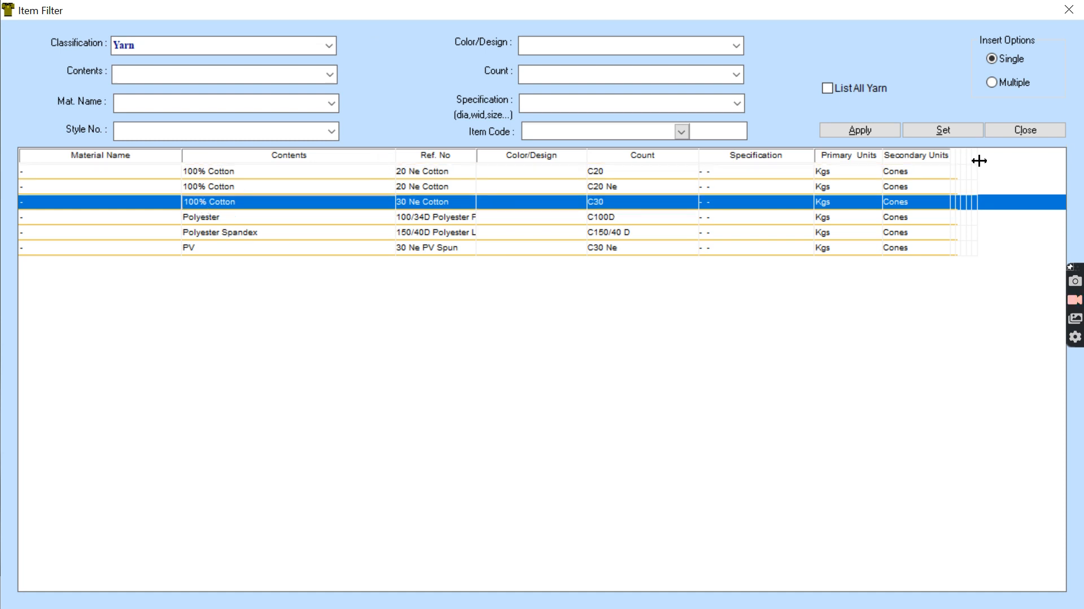
left_click(875, 131)
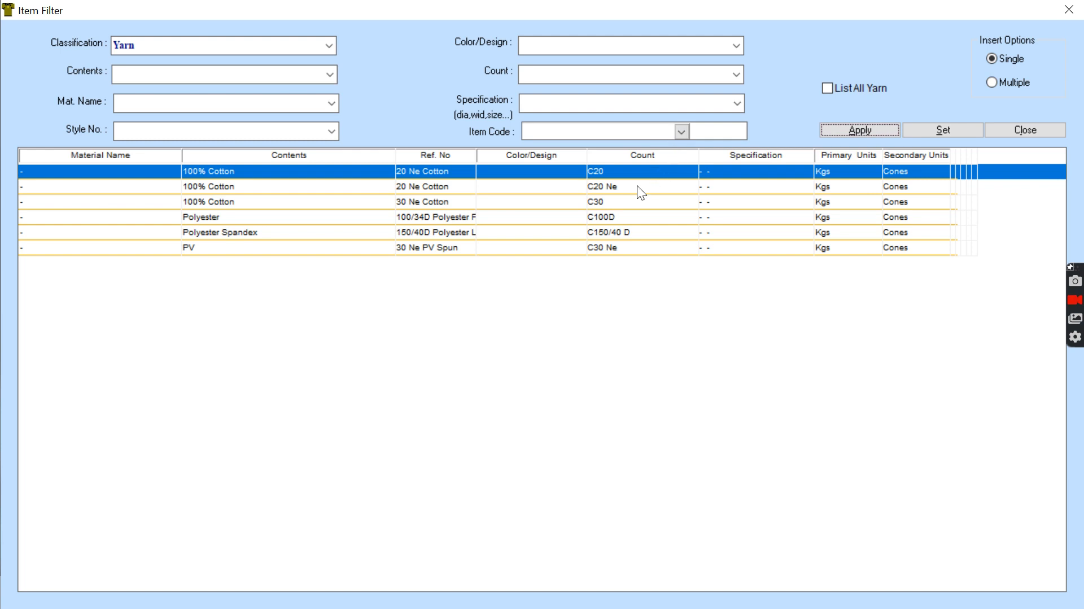
left_click(415, 201)
left_click(247, 201)
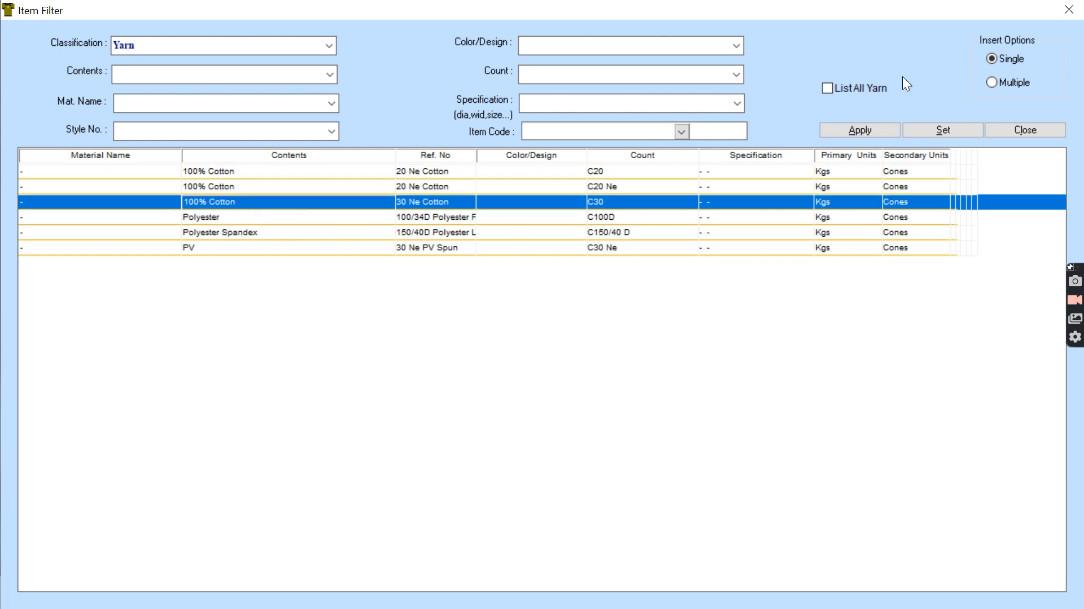
left_click(944, 131)
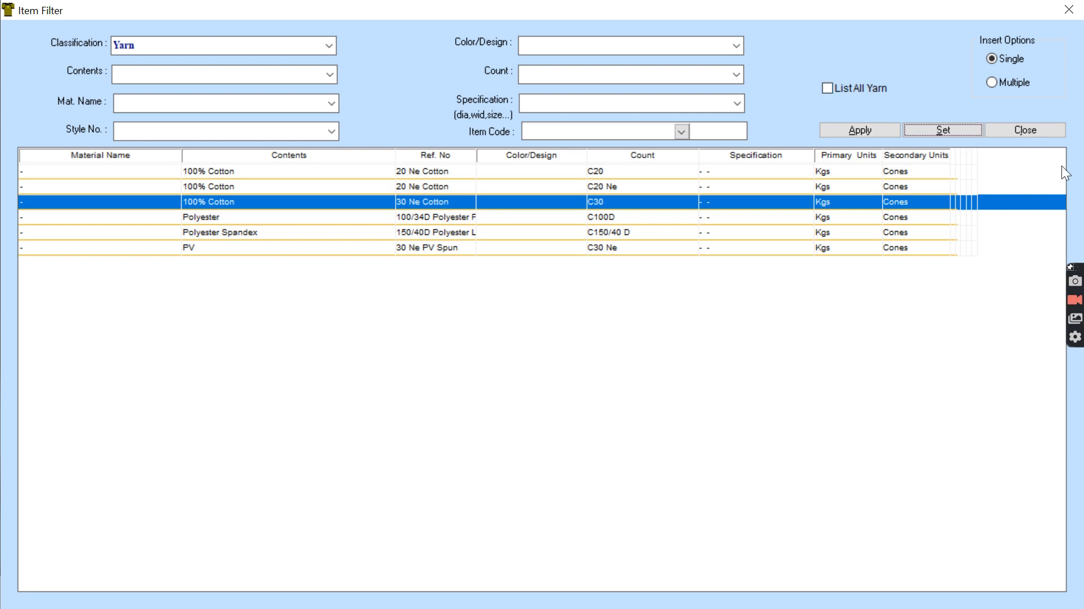
left_click(1032, 132)
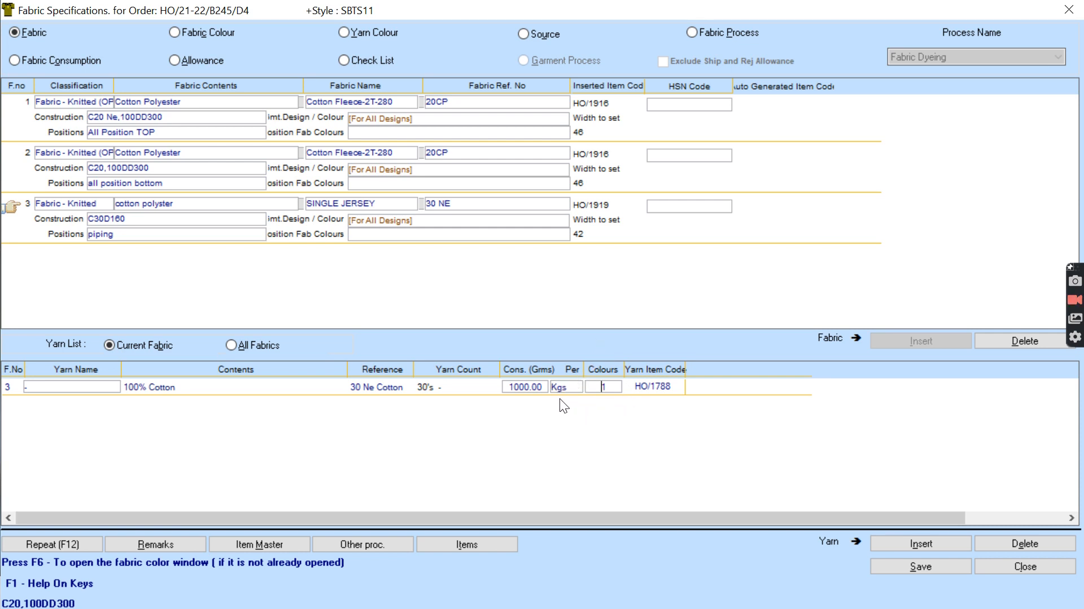
- Set the consumption of the 30 Ne Cotton yarn to 600 grams
left_click(529, 386)
key("Num_Lock")
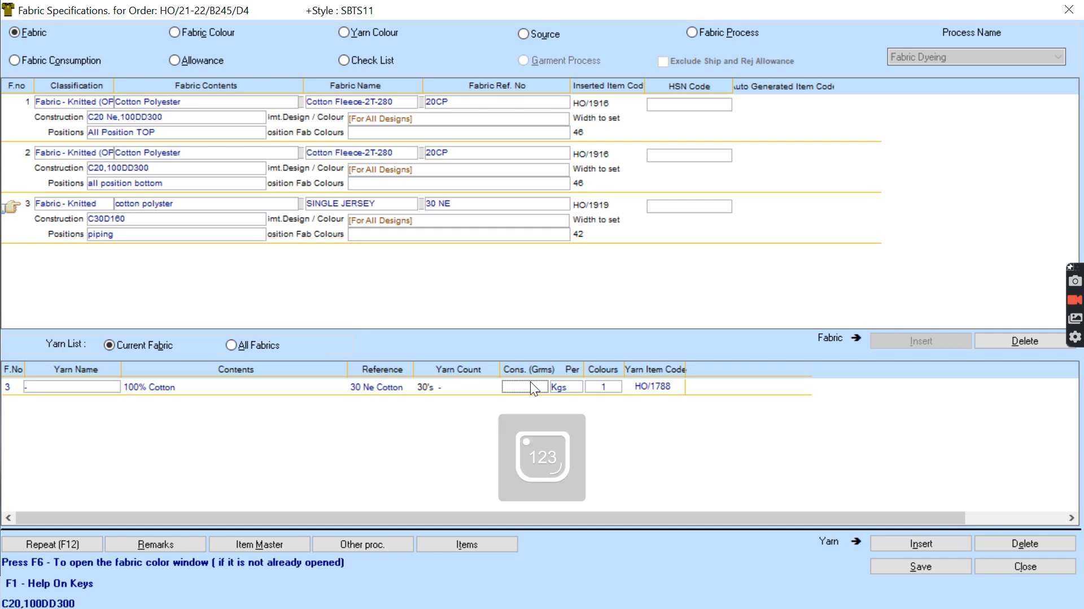
type("600")
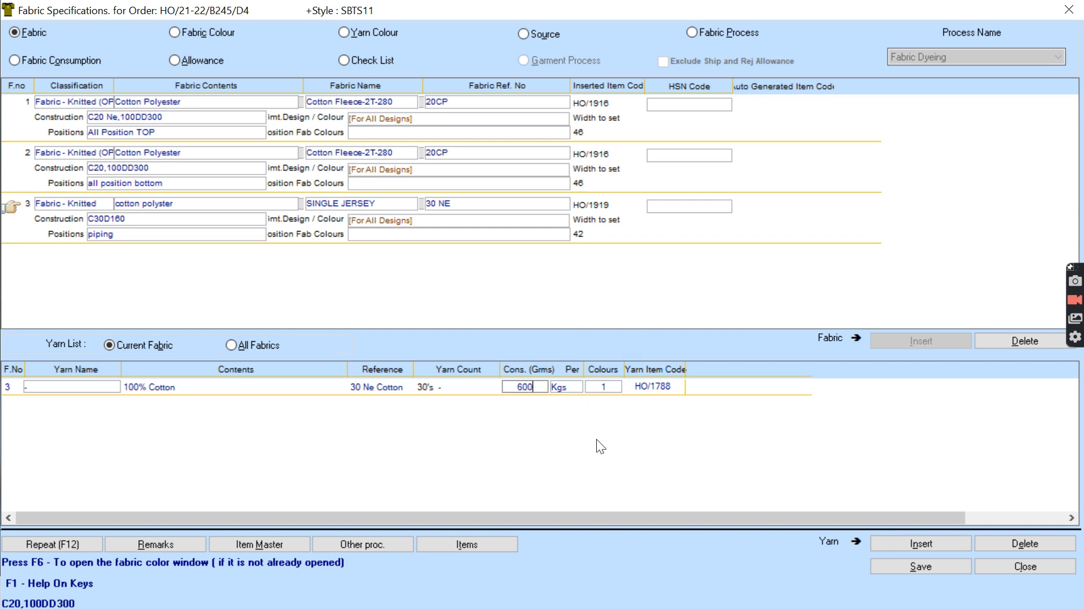
- Insert a second yarn for the piping fabric, choosing the Polyester 100/34D item with count C100D
left_click(910, 540)
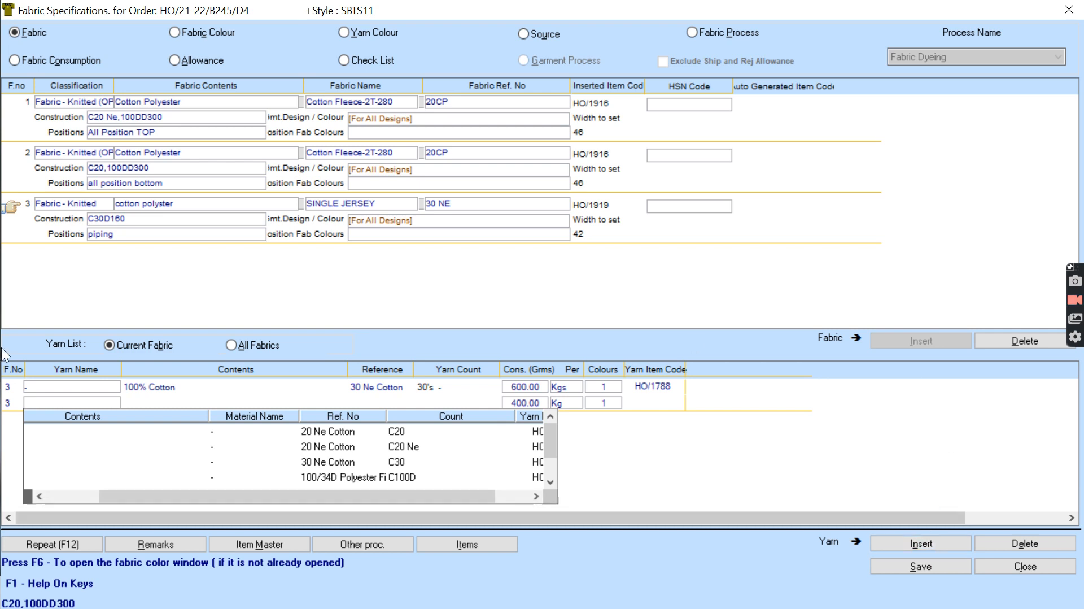
scroll(546, 439, "down", 2)
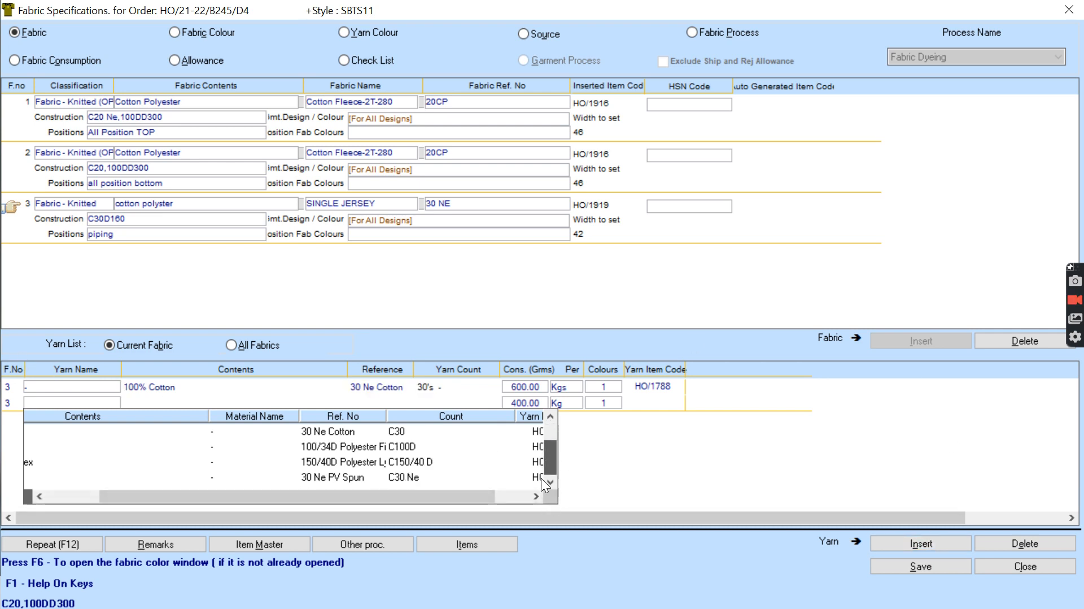
left_click_drag(422, 496, 283, 507)
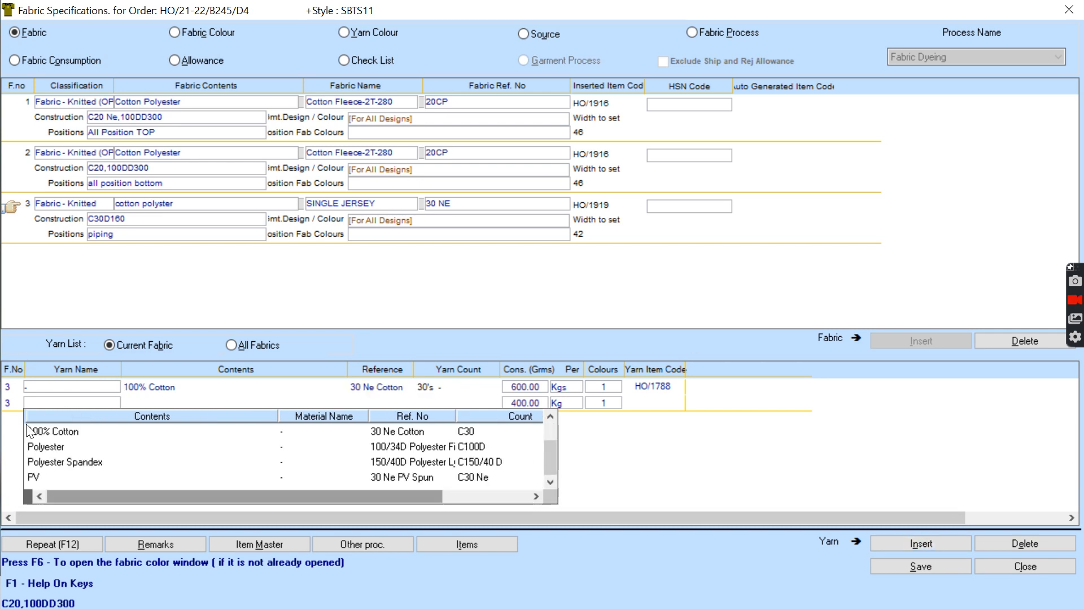
double_click(59, 447)
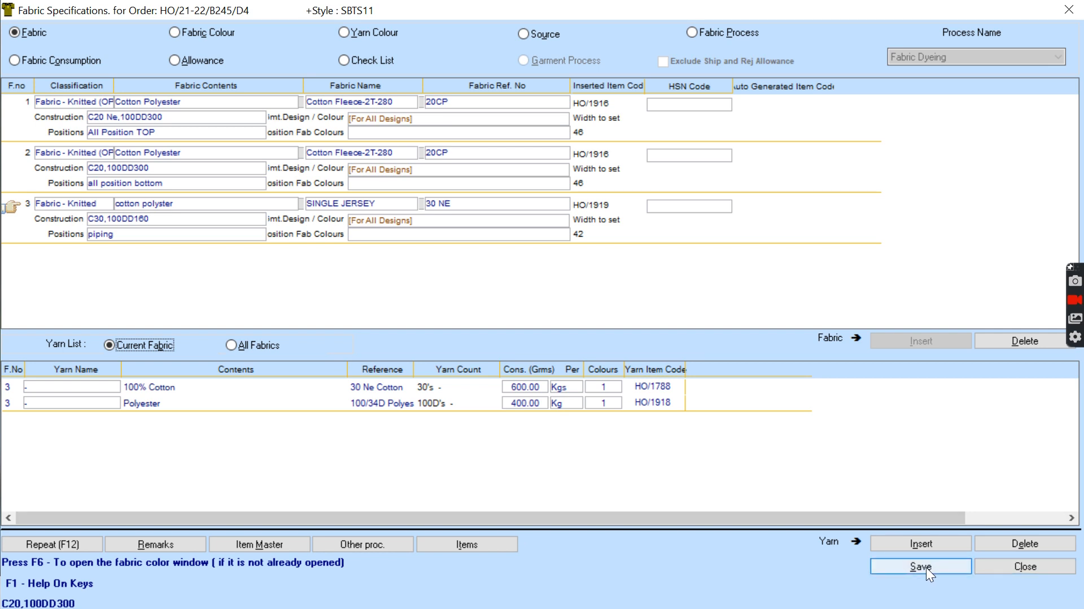
- Set the piping's fabric consumption to 30 grams for size M and copy it across to sizes L, XL and XXL
left_click(16, 60)
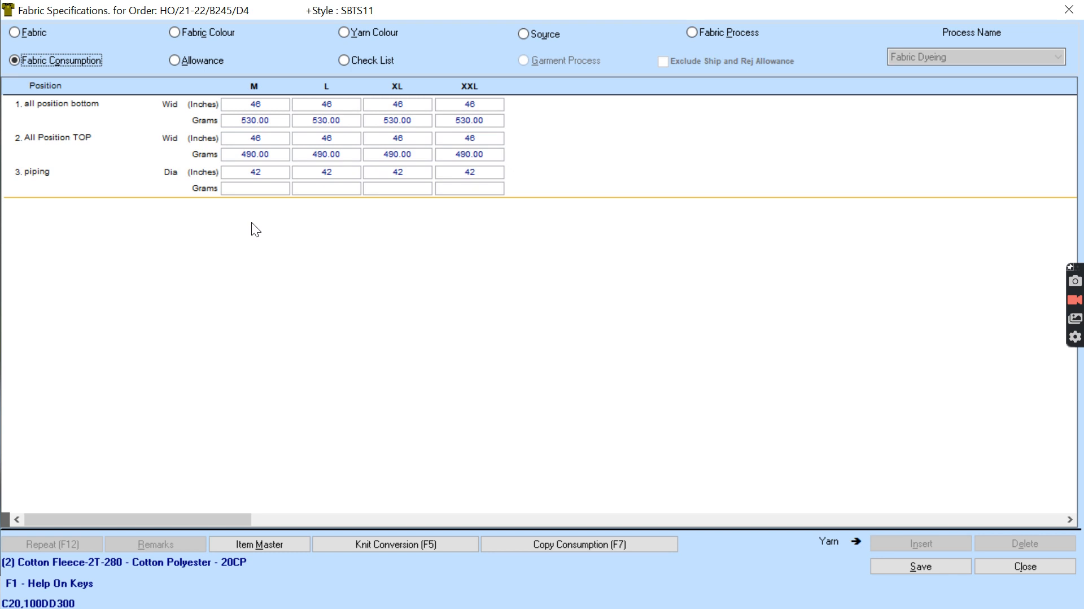
left_click(264, 188)
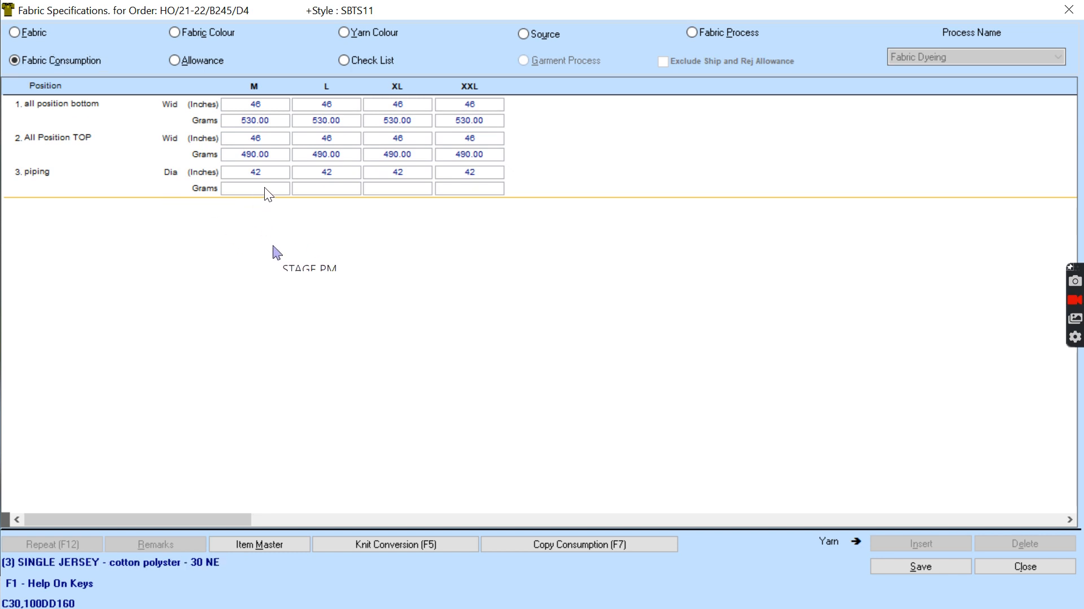
type("30")
key("Return")
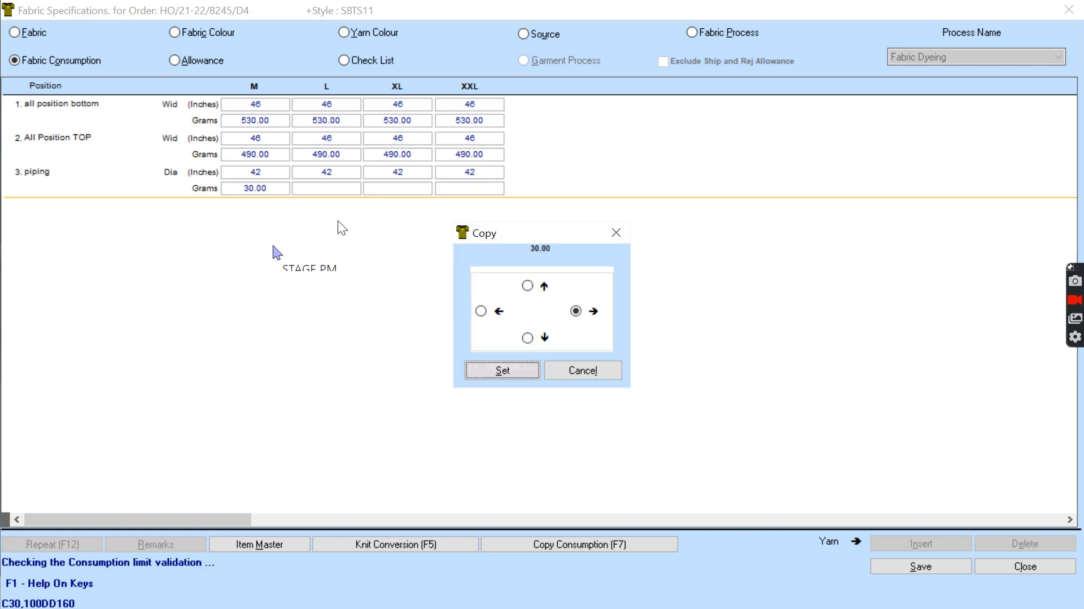
left_click(514, 373)
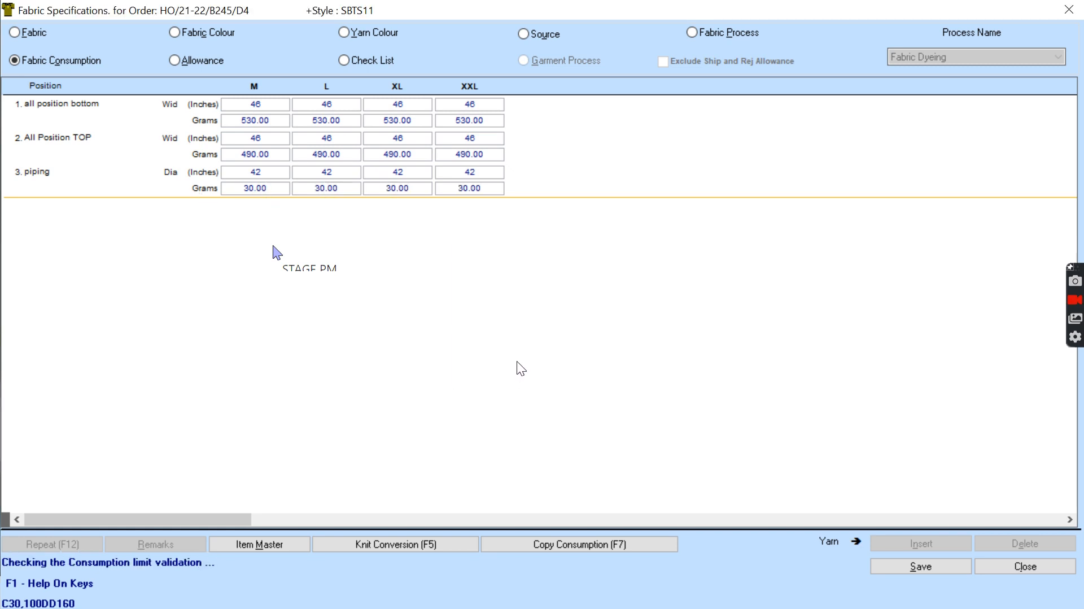
- Enter NAVY as the piping colour for the Fabric Dyeing process under the LT GREY garment colour
left_click(204, 31)
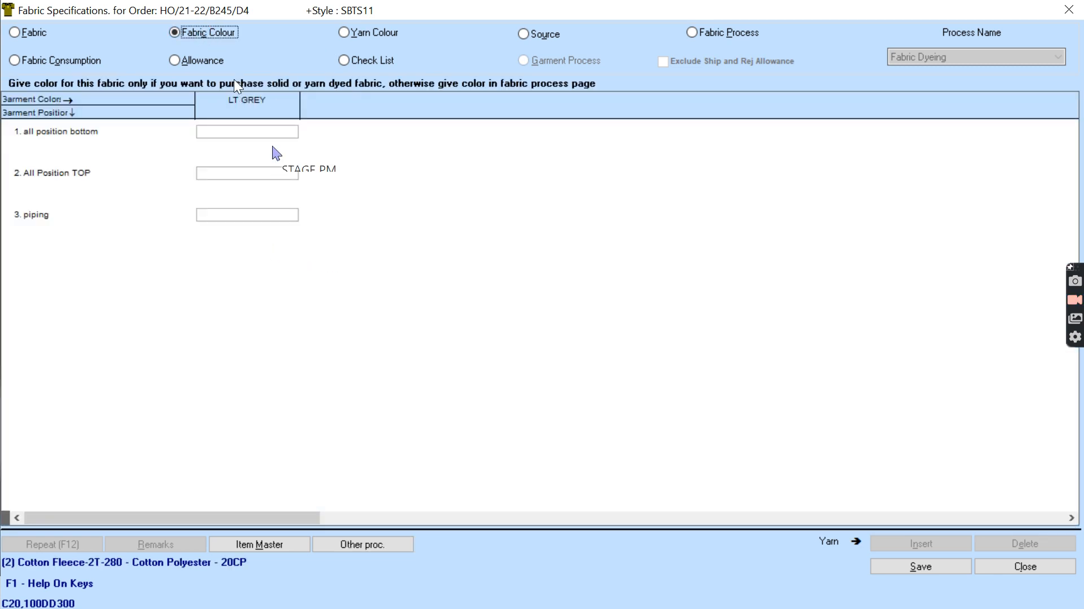
left_click(727, 35)
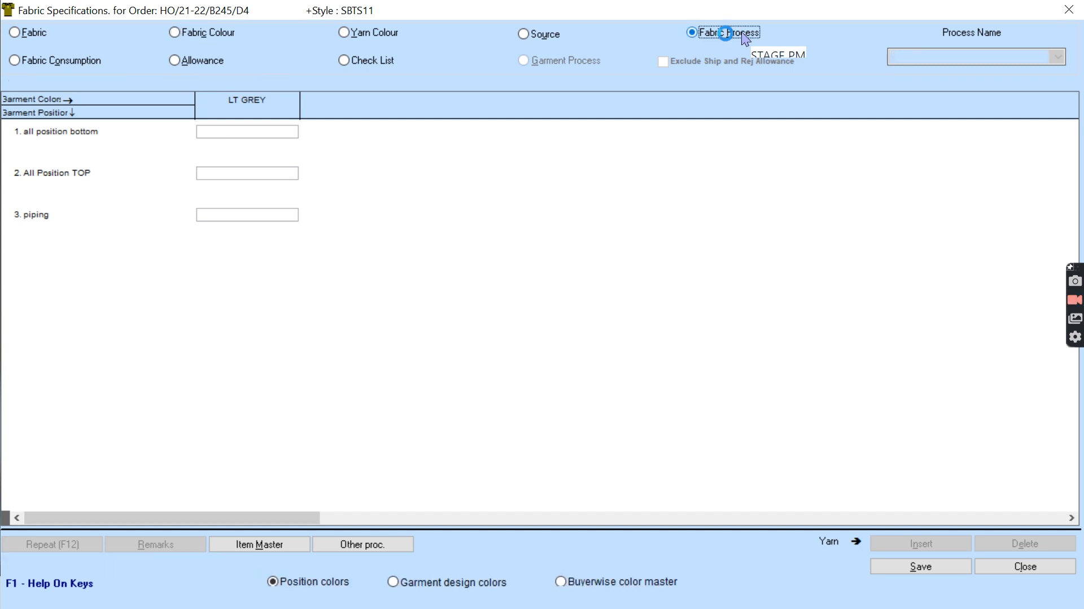
left_click(904, 59)
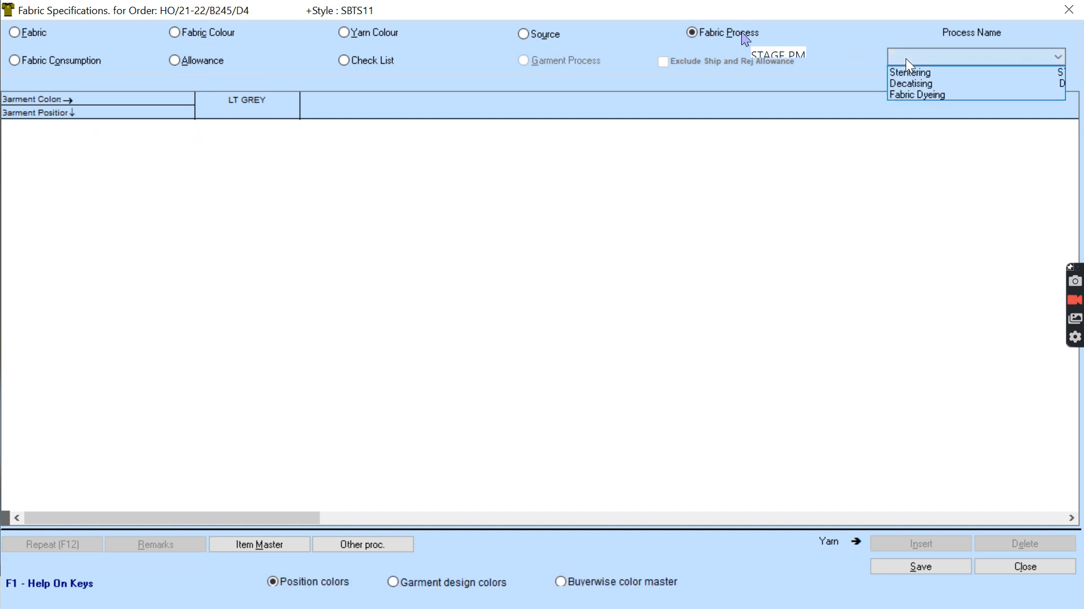
left_click(926, 94)
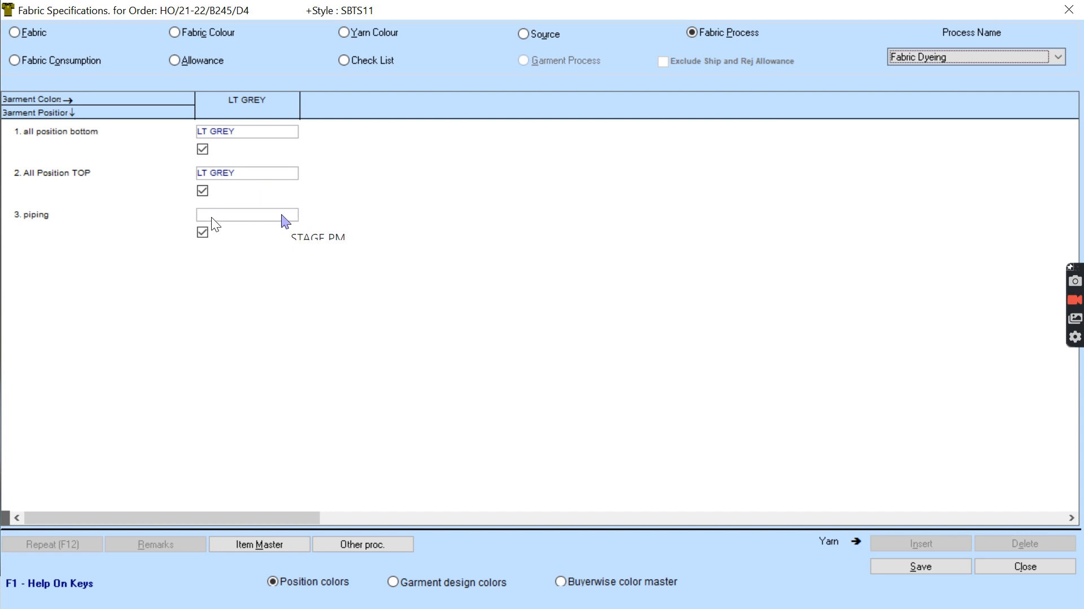
left_click(279, 217)
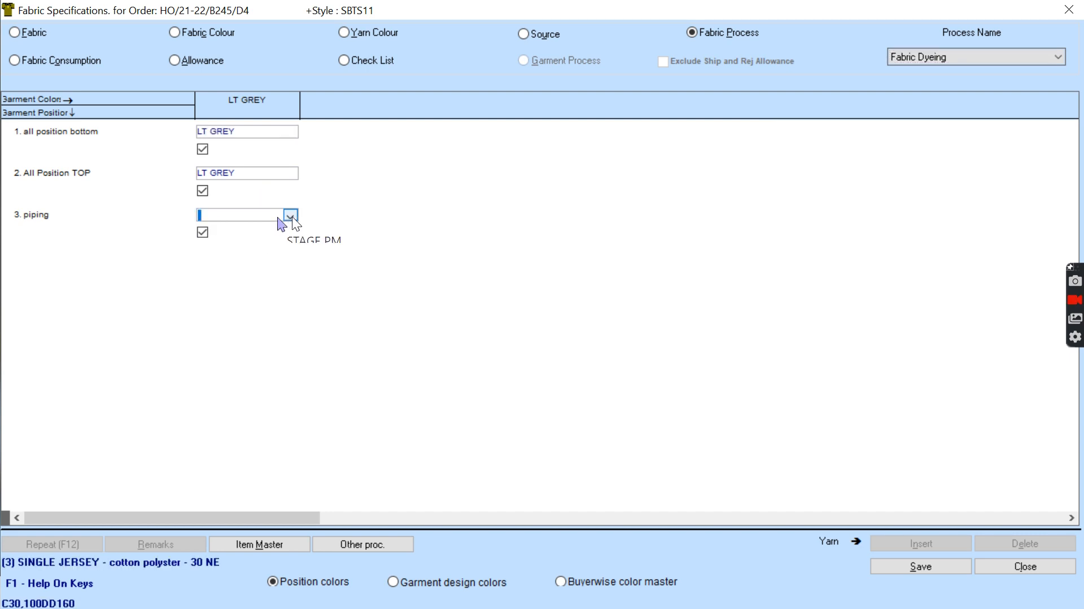
type("nav")
key("BackSpace")
key("BackSpace")
key("BackSpace")
key("BackSpace")
key("Caps_Lock")
type("NAVY")
- Save the fabric specifications without position-wise remarks or sample quantity, and generate the material estimation report
left_click(891, 564)
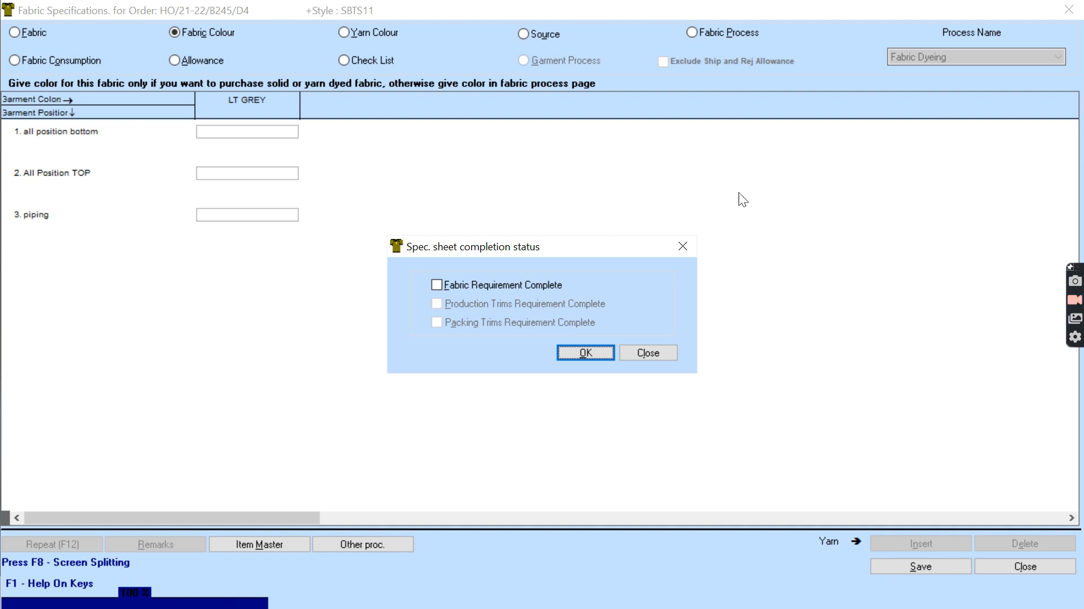
left_click(578, 354)
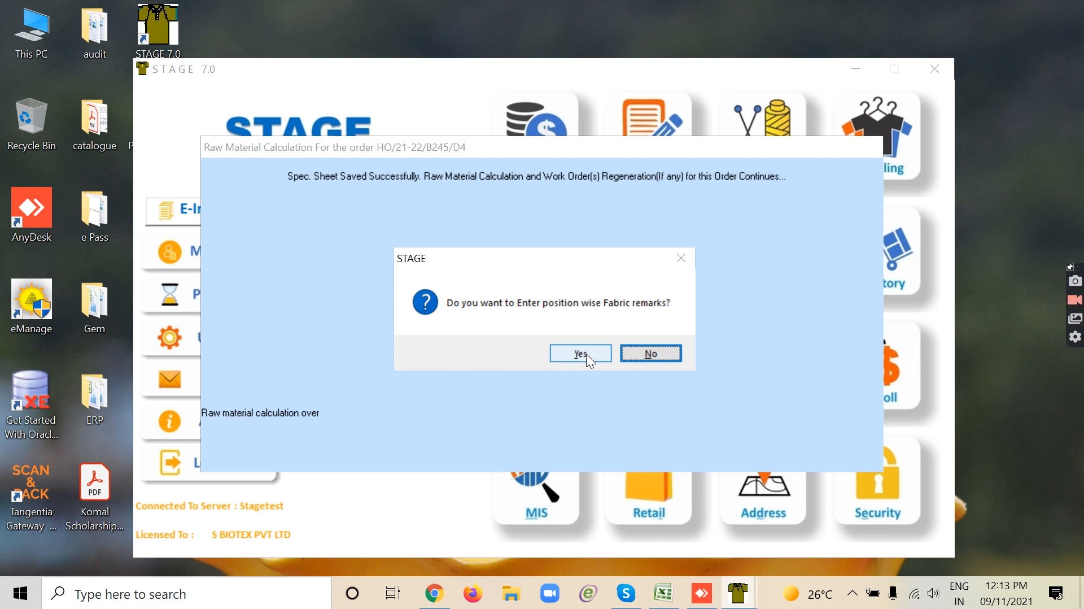
left_click(656, 351)
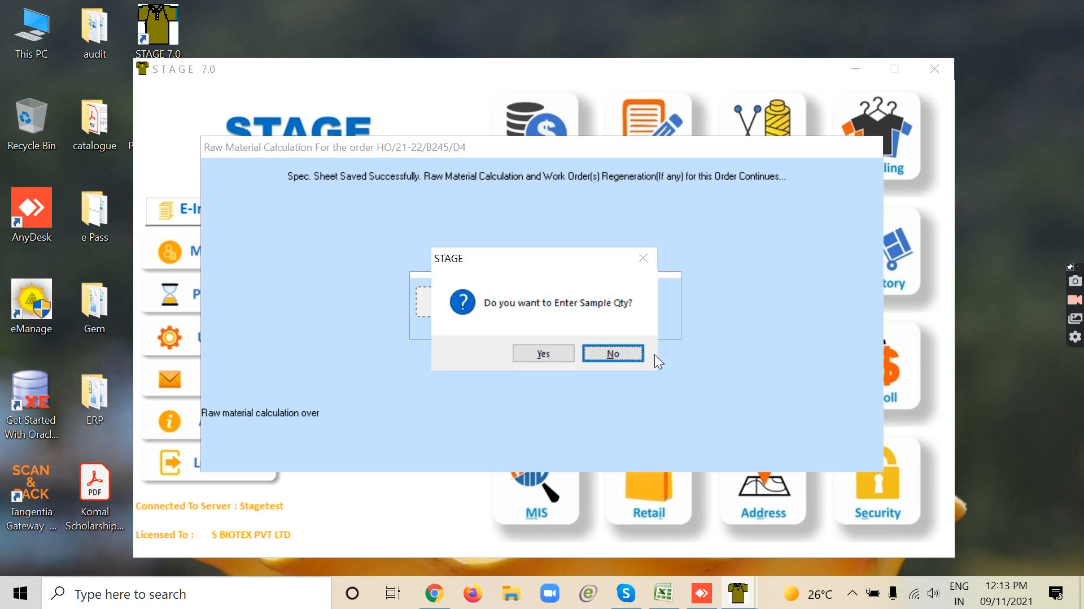
left_click(608, 351)
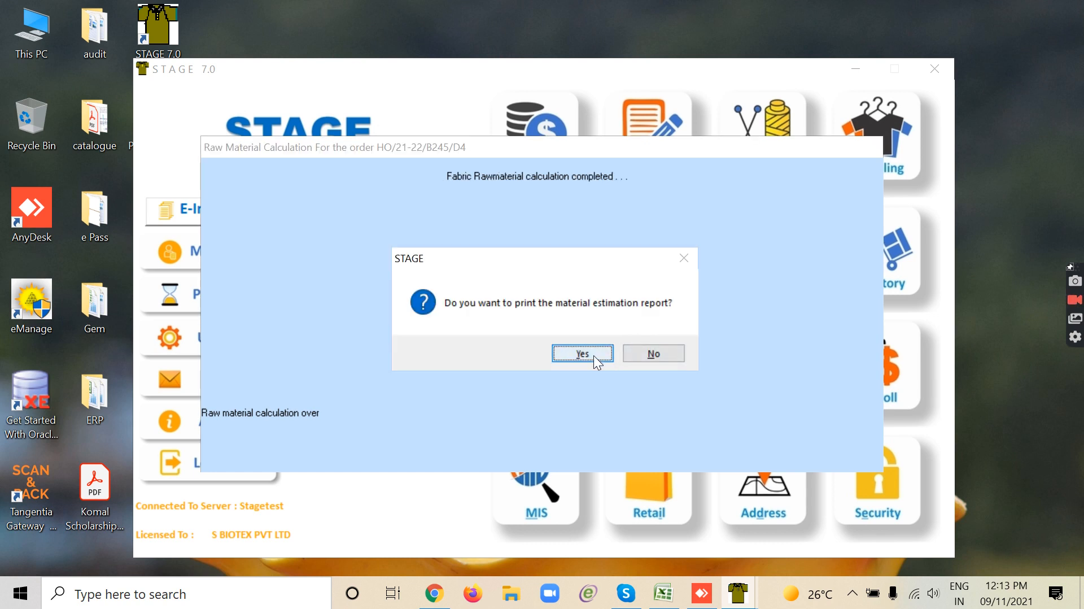
left_click(594, 355)
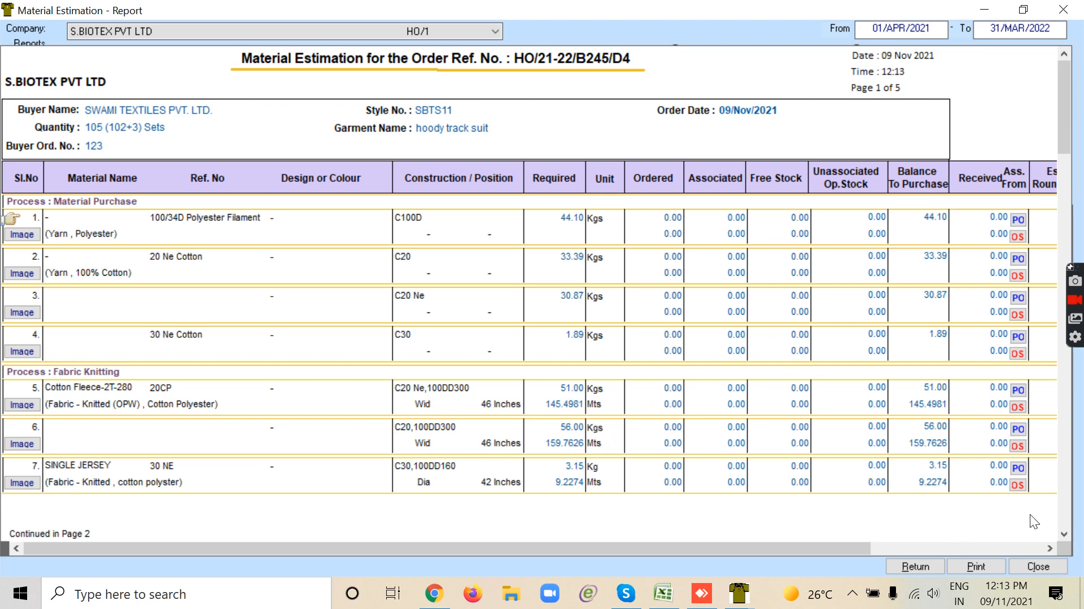
- Examine the material estimation report's required quantities for material purchase, fabric knitting, stentering, decatising and fabric dyeing
left_click(1065, 533)
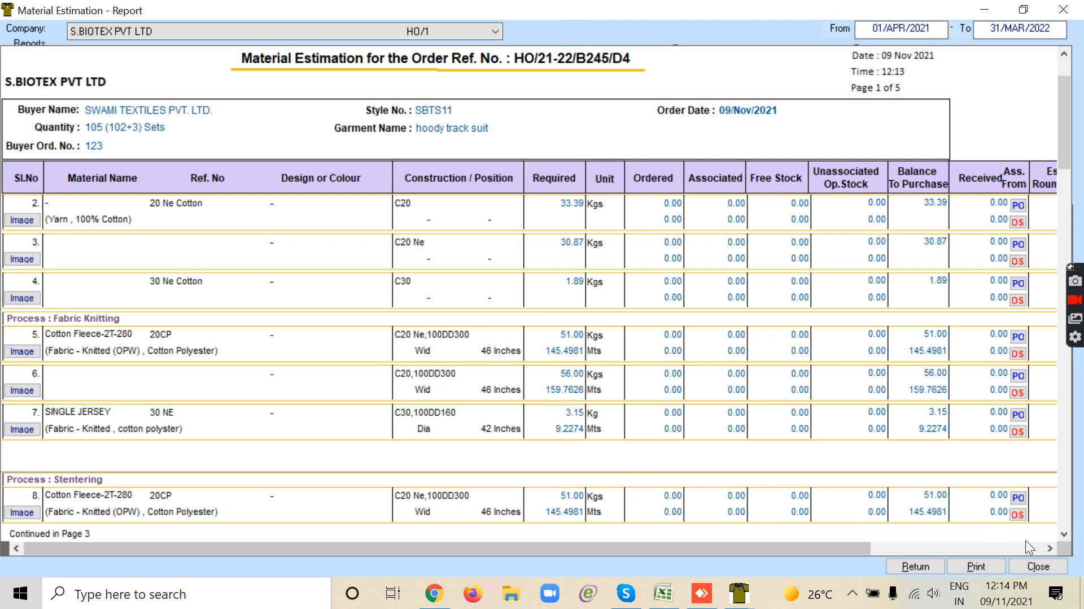
left_click(1065, 534)
left_click(1065, 534)
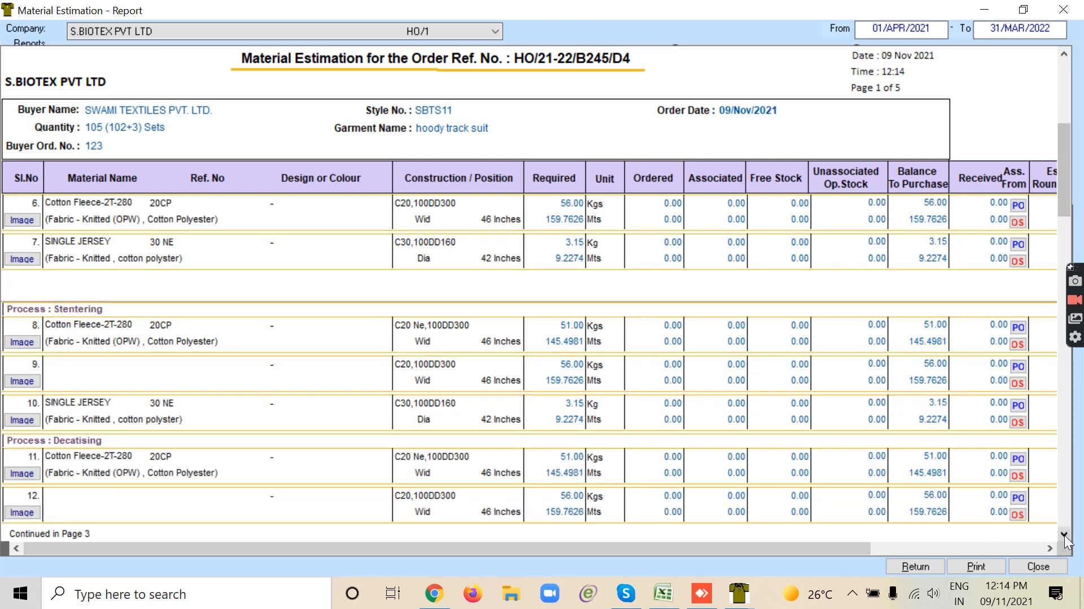
left_click(1065, 534)
left_click(1065, 533)
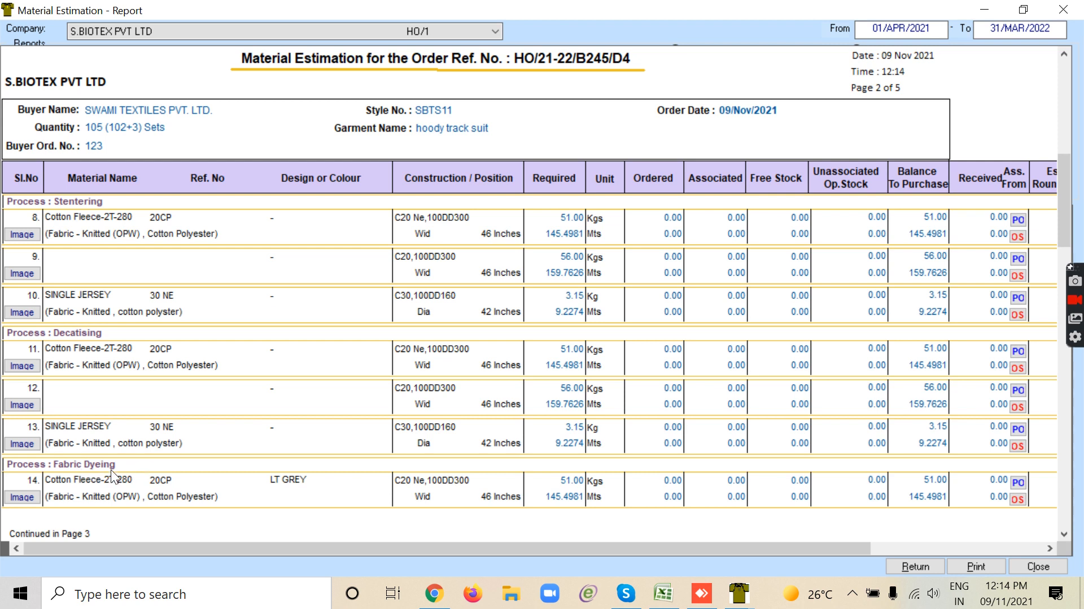
left_click(1066, 534)
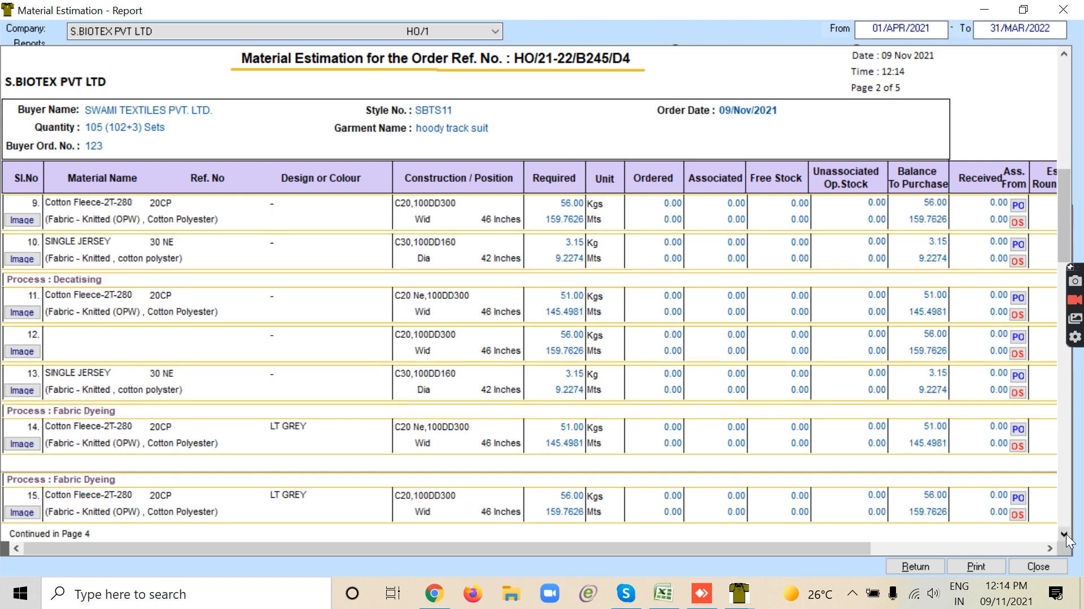
left_click(1066, 533)
left_click(1066, 533)
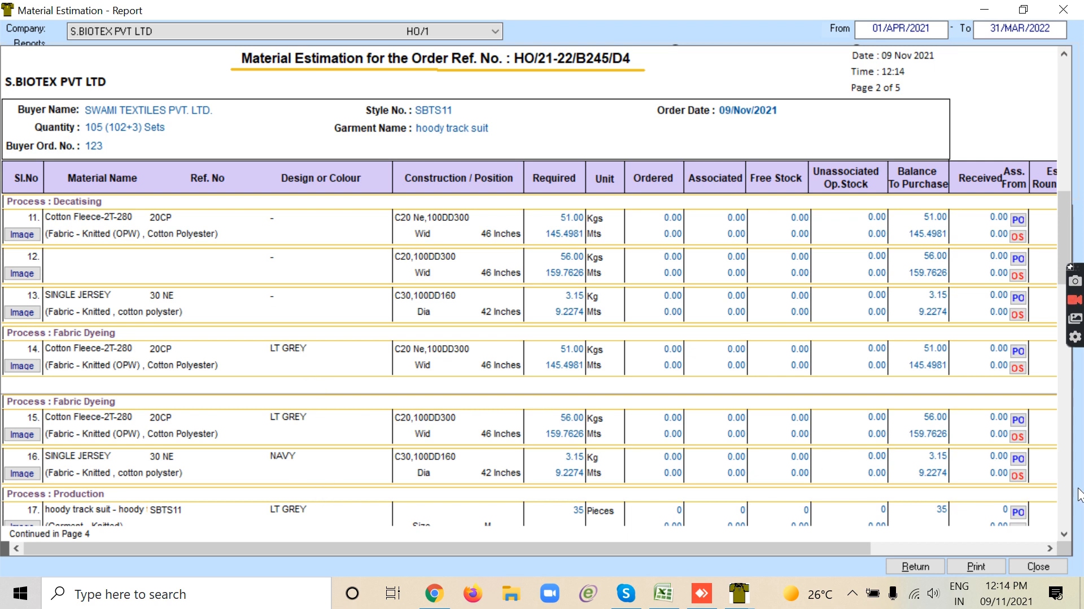
- Examine the production and poly packing rows of the report through to its end, checking the hoody and bottom entries by size
left_click(1063, 534)
left_click(1062, 533)
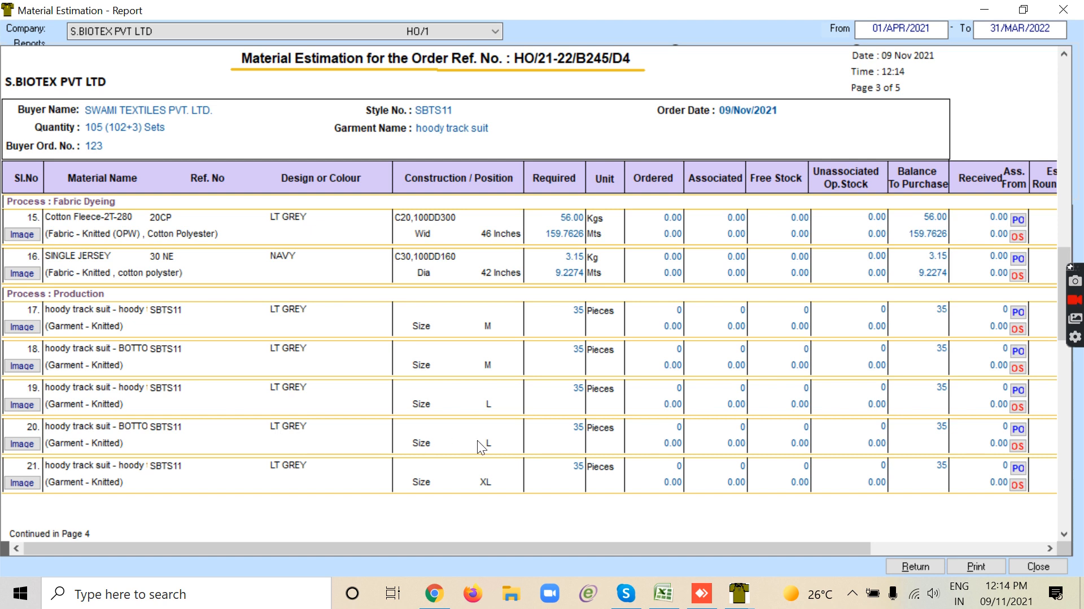
left_click(1065, 533)
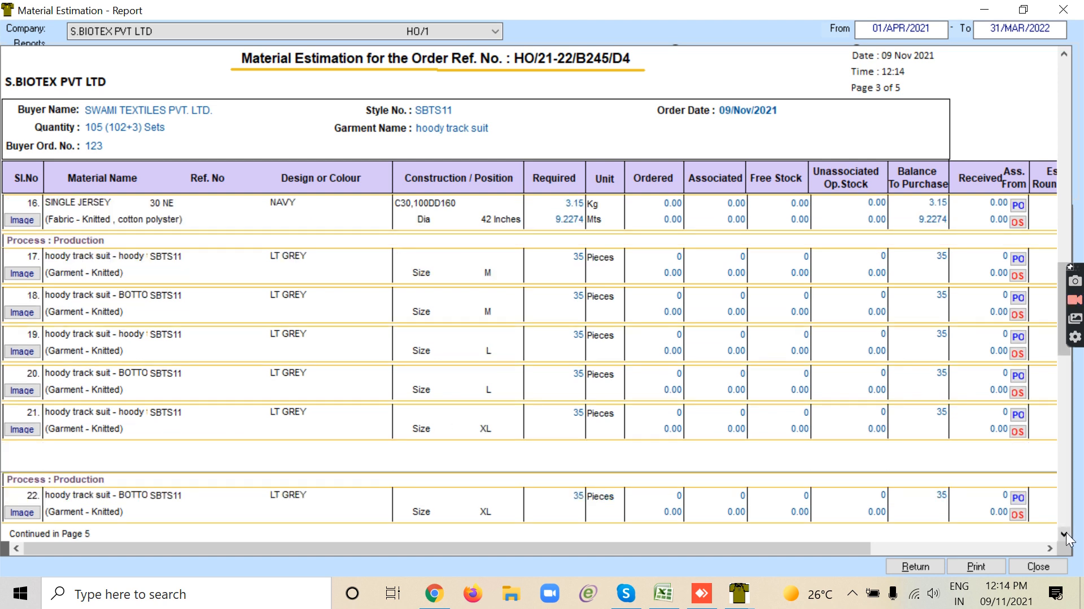
left_click(1065, 532)
left_click(1065, 532)
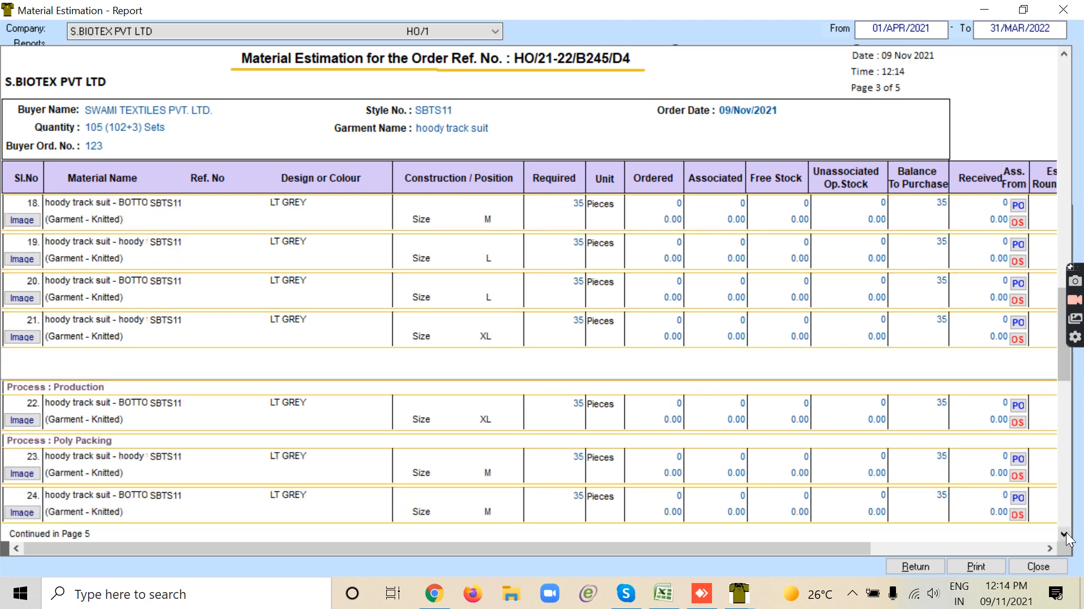
left_click(1065, 532)
left_click(1065, 532)
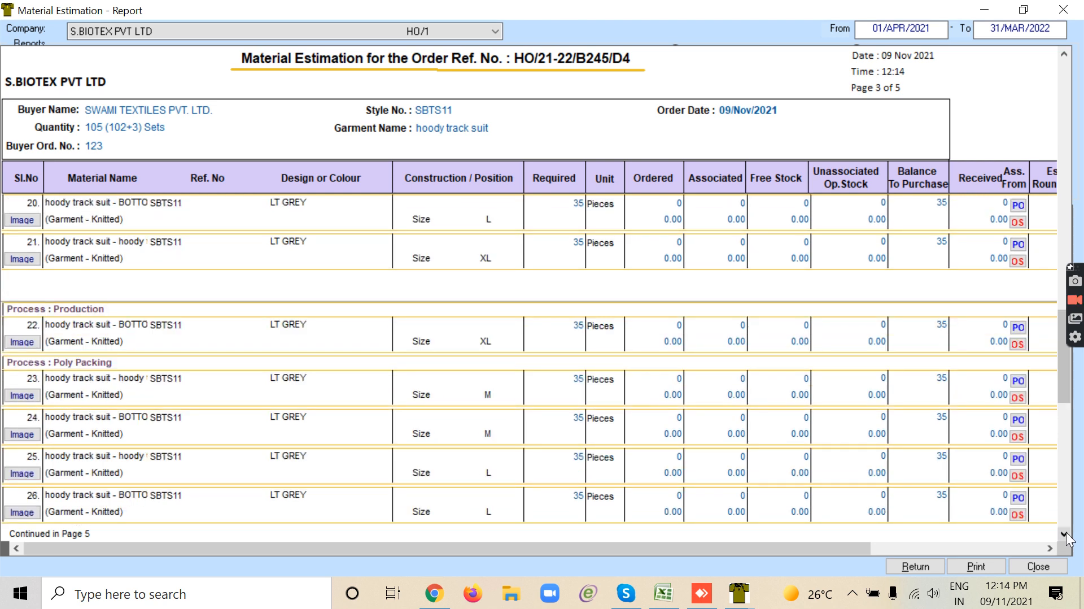
left_click(1064, 533)
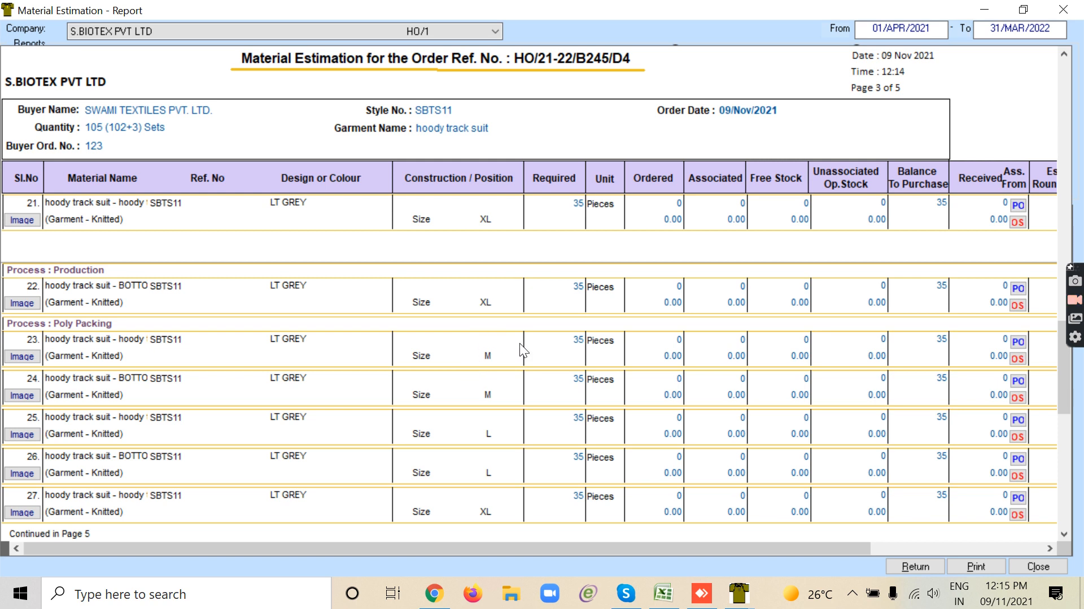
left_click(1065, 476)
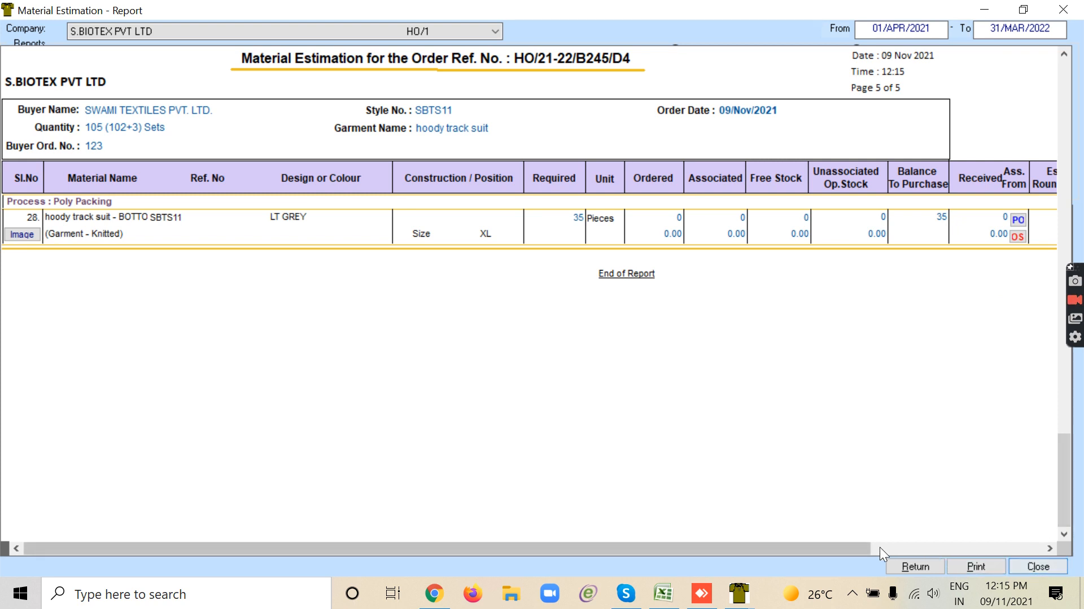
left_click(1064, 54)
left_click(1066, 54)
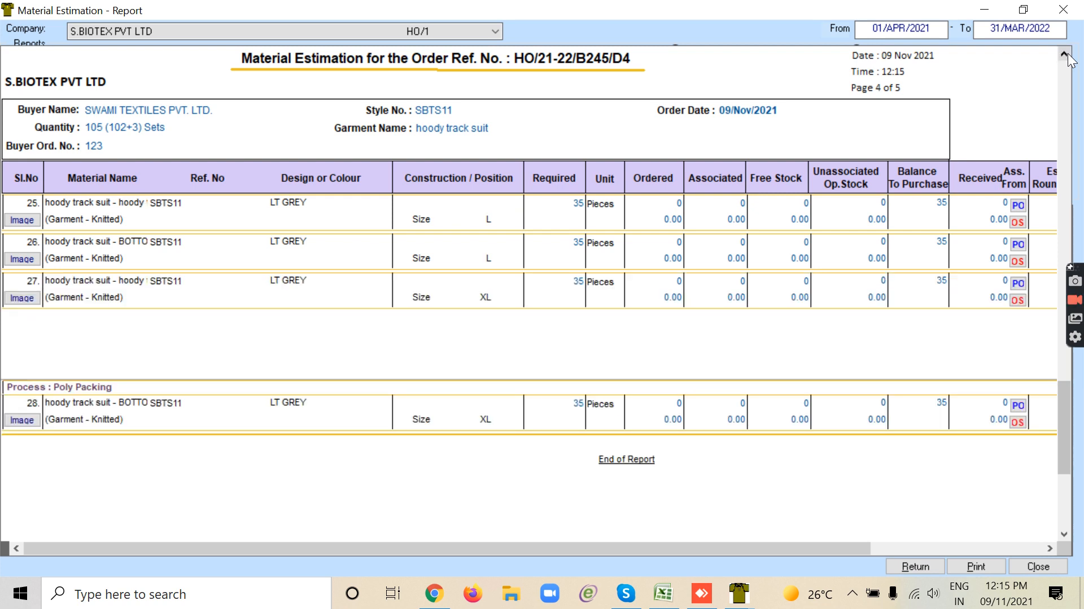
left_click(1064, 54)
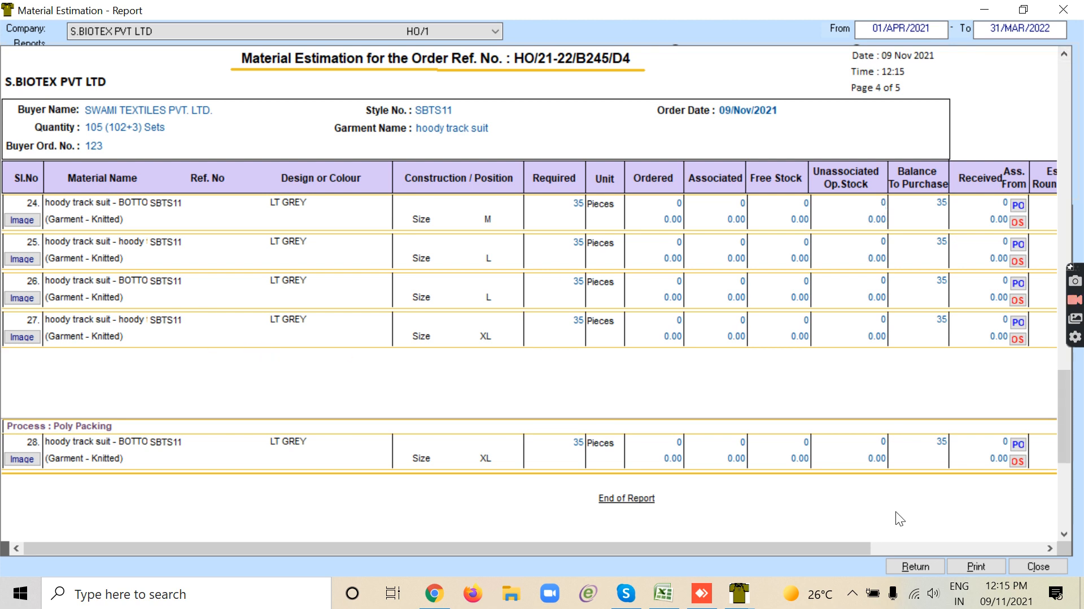
- Leave the material estimation report and open the process selection of style SBTS11 for modification
left_click(1039, 566)
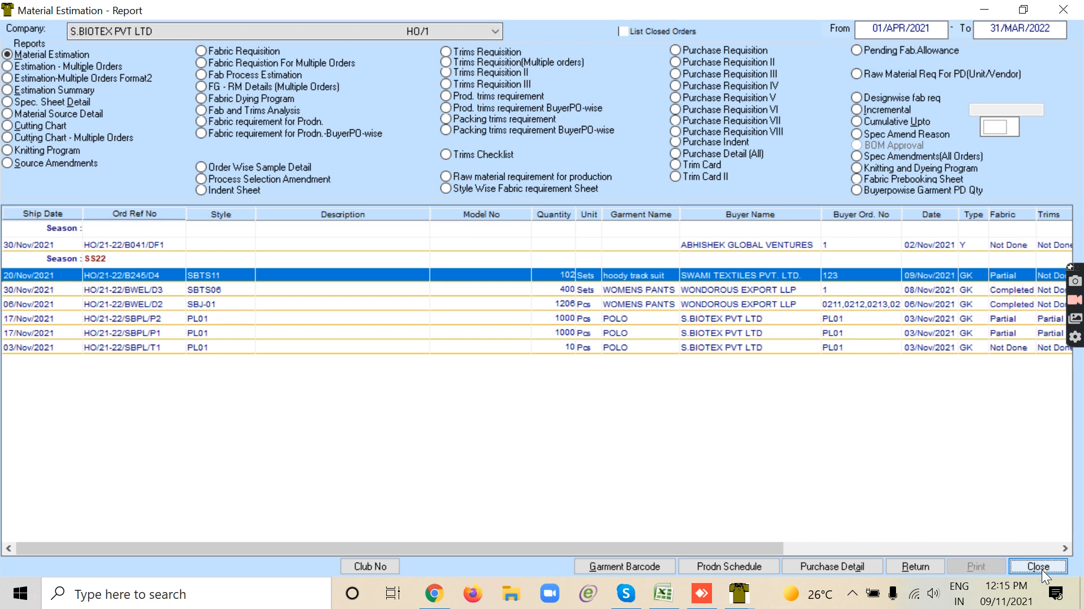
left_click(1042, 569)
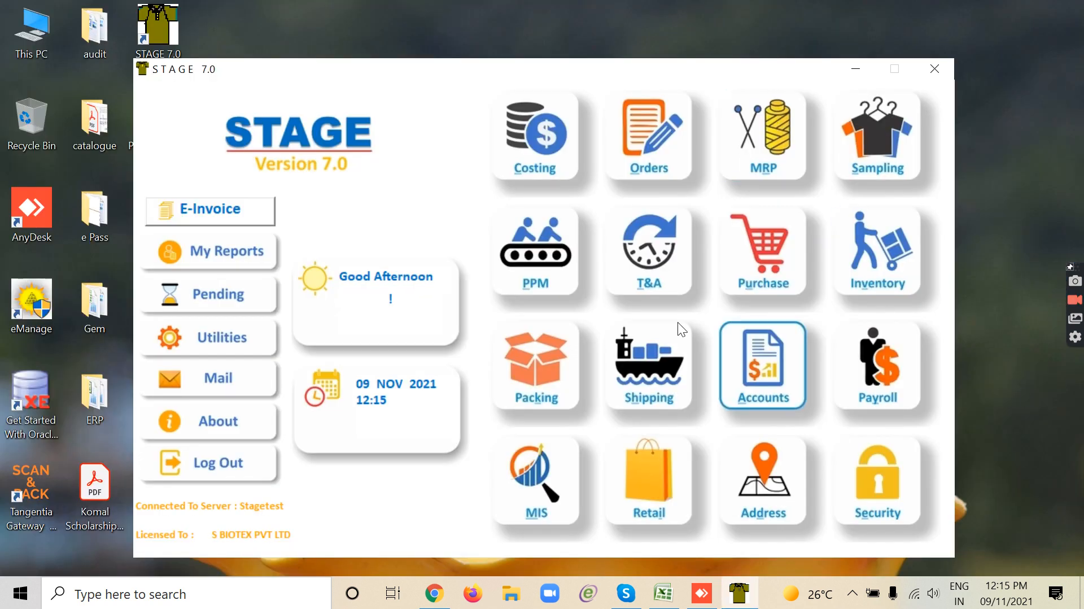
left_click(760, 144)
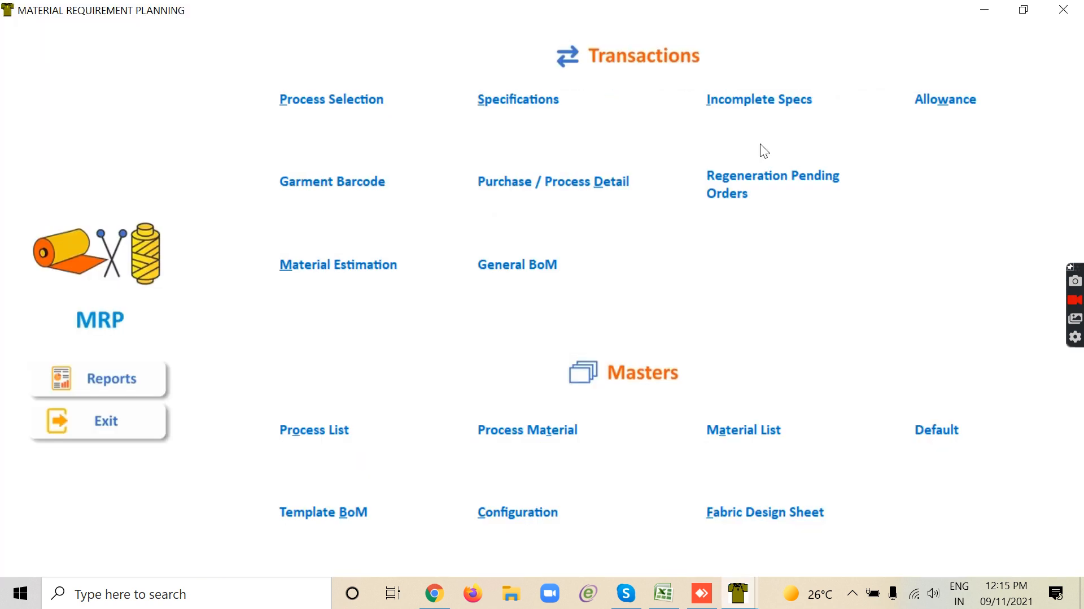
left_click(316, 99)
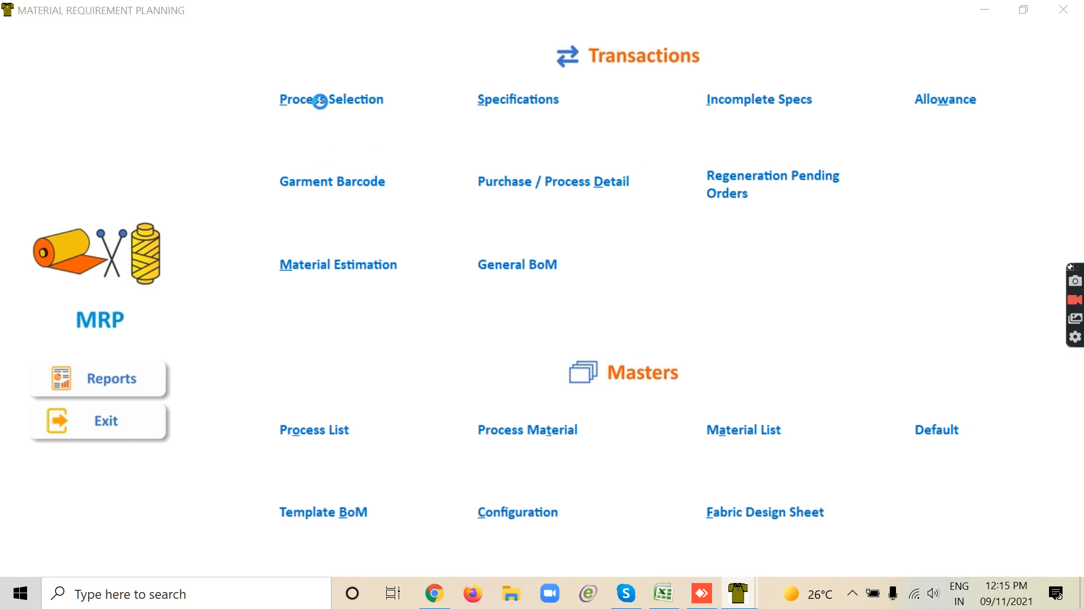
left_click(55, 27)
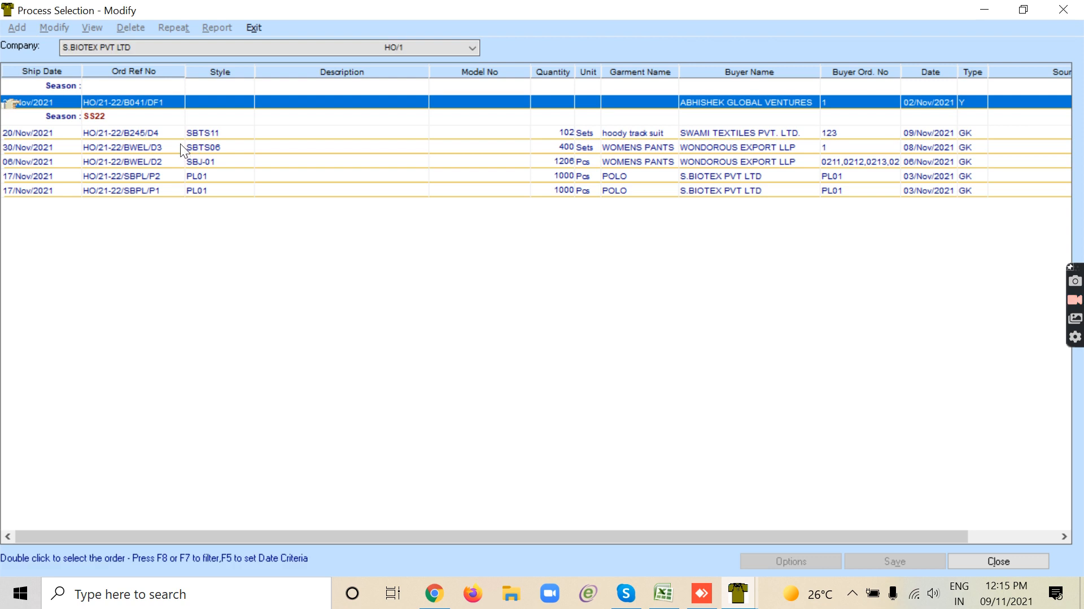
left_click(196, 133)
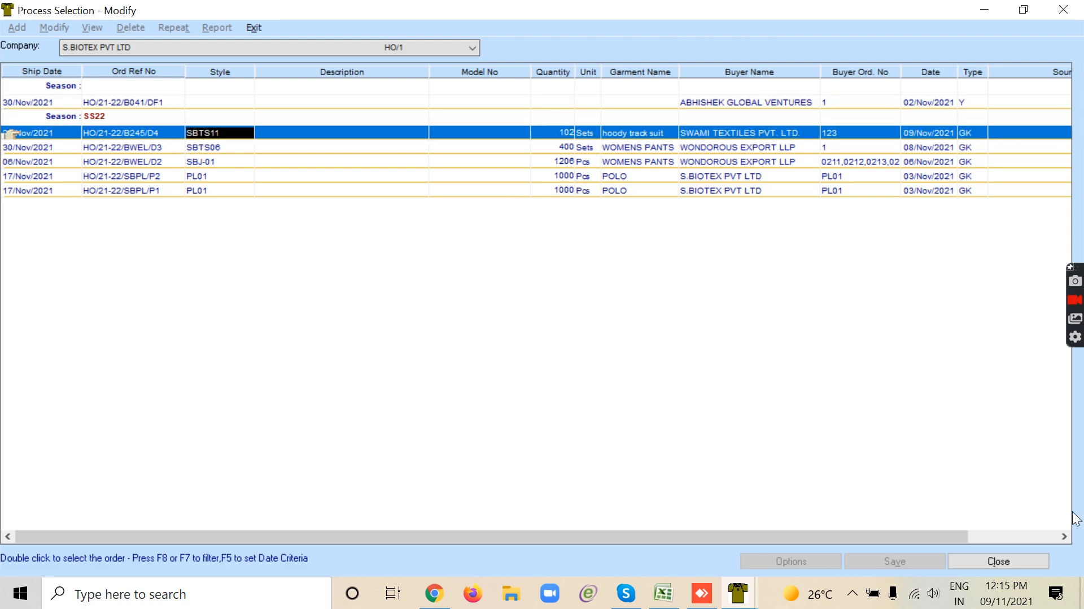
double_click(301, 133)
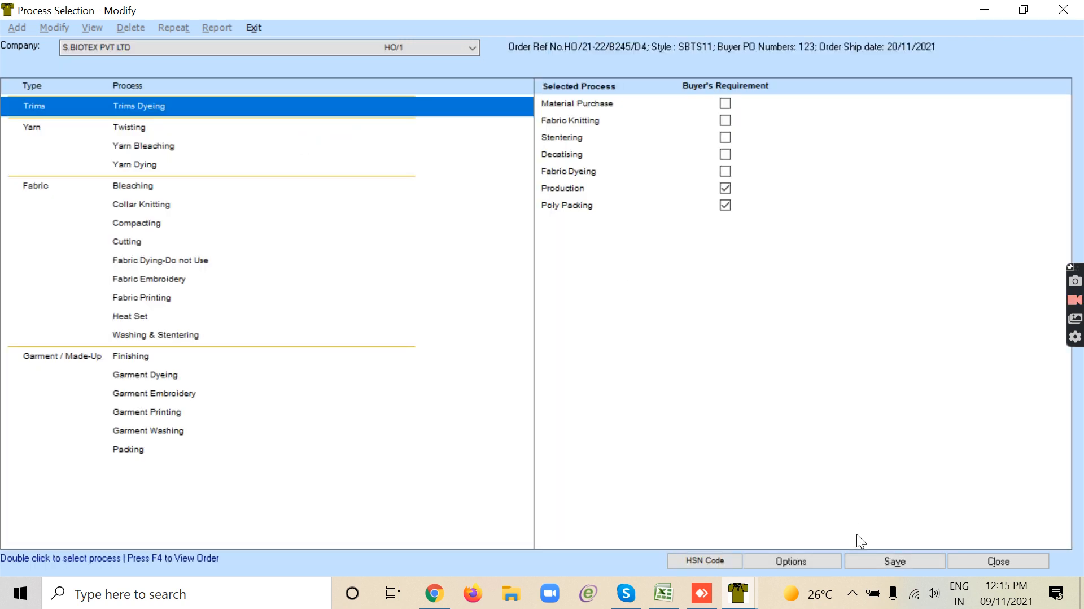
- Set the Component option of the Poly Packing process to No and save the process list
left_click(815, 556)
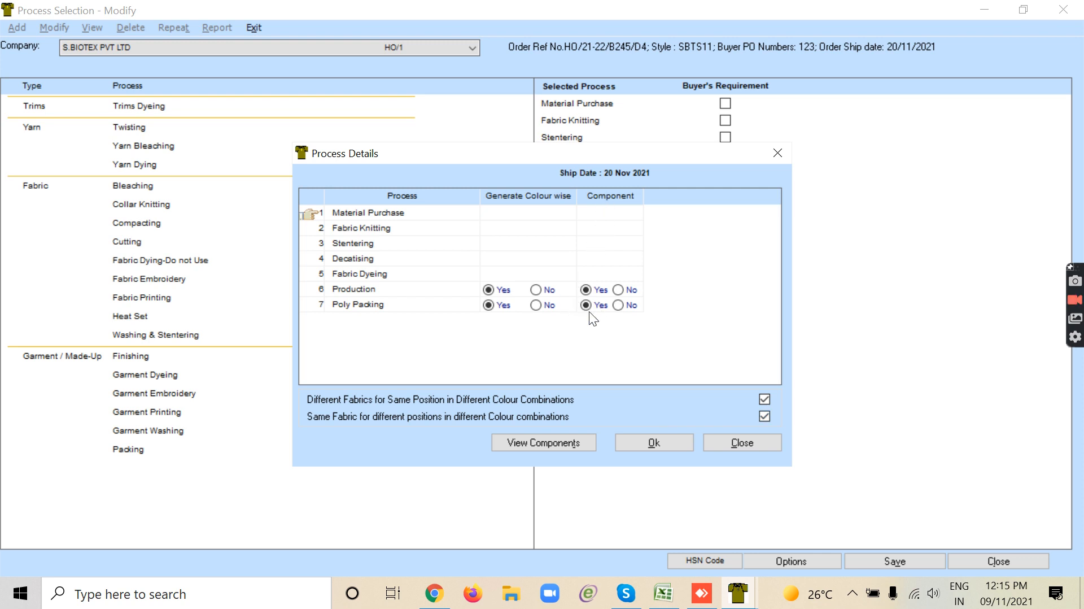
left_click(618, 305)
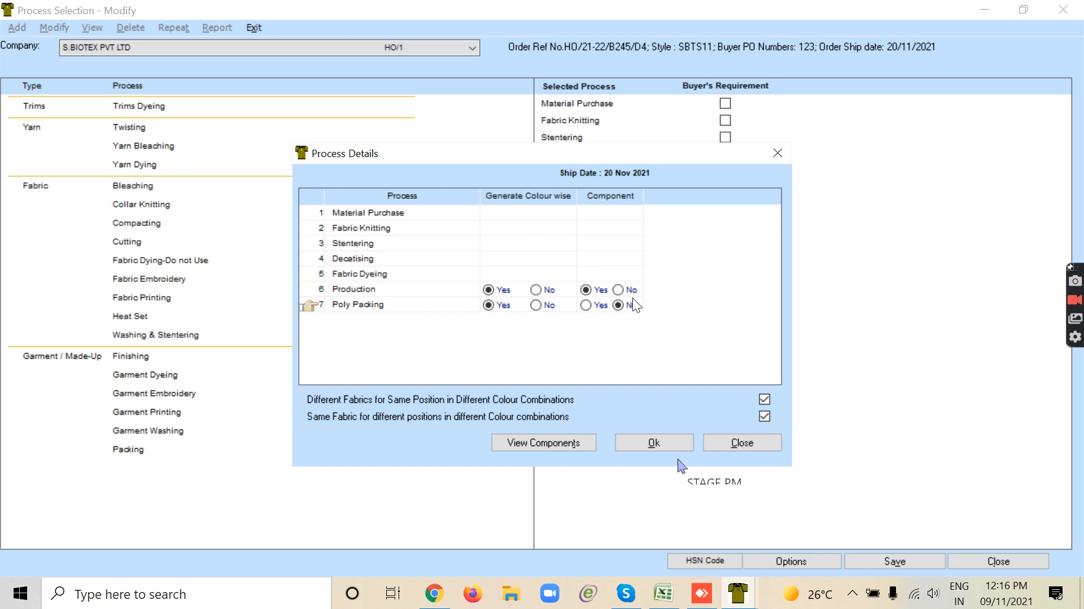
left_click(664, 446)
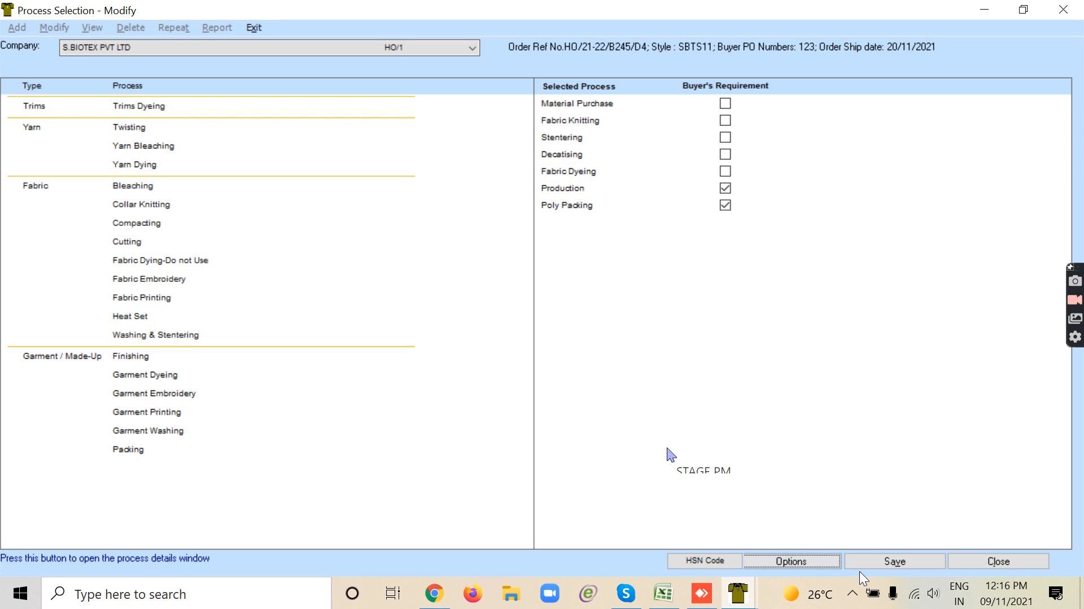
left_click(865, 559)
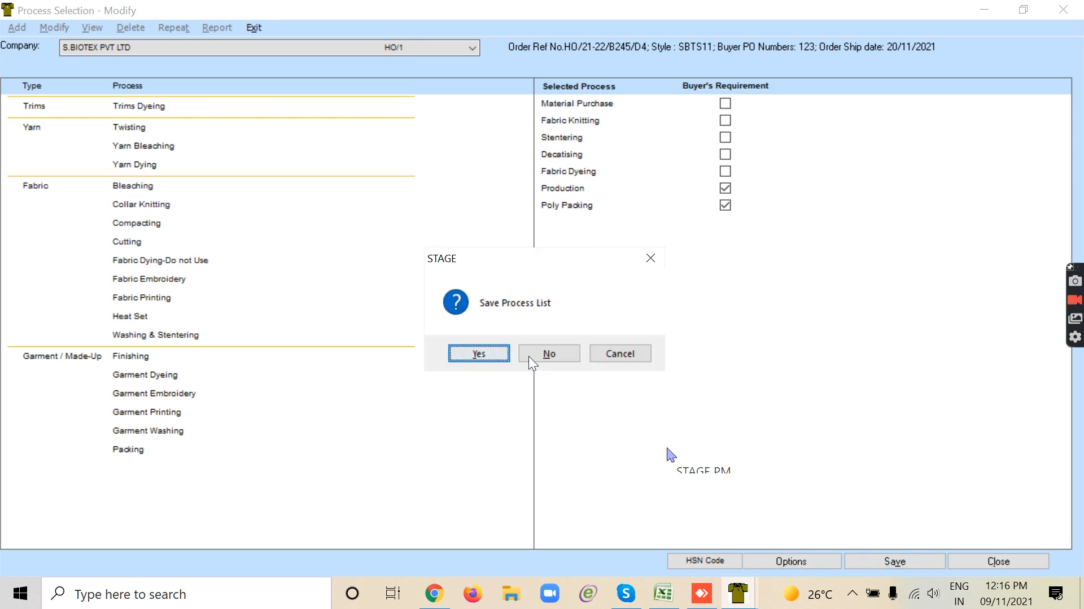
left_click(503, 352)
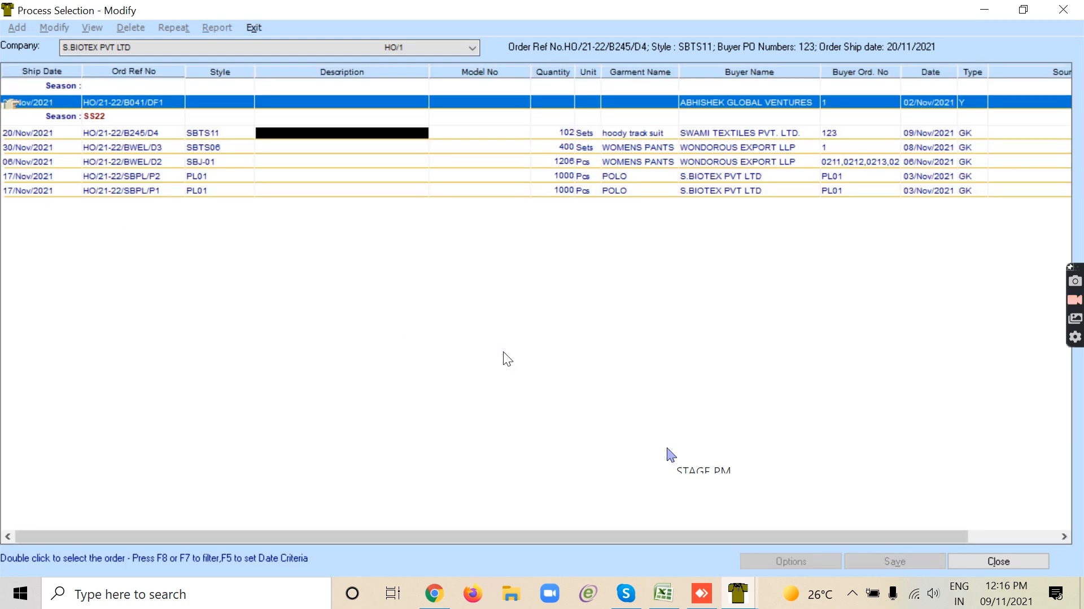
- Exit process selection and regenerate the material estimation report for style SBTS11 with all purchase options included
left_click(979, 561)
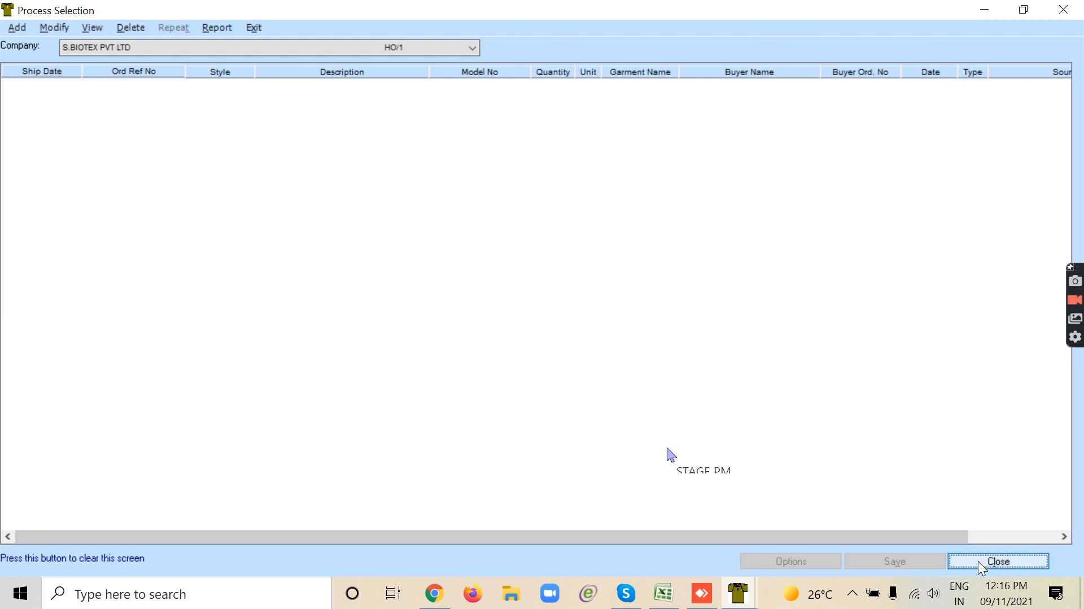
left_click(254, 27)
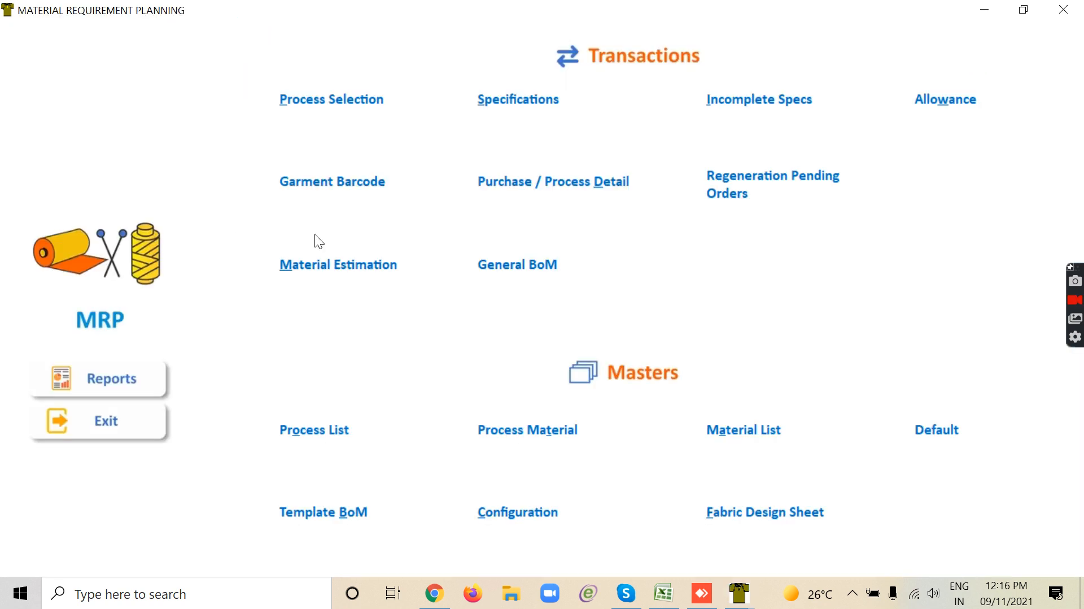
left_click(110, 383)
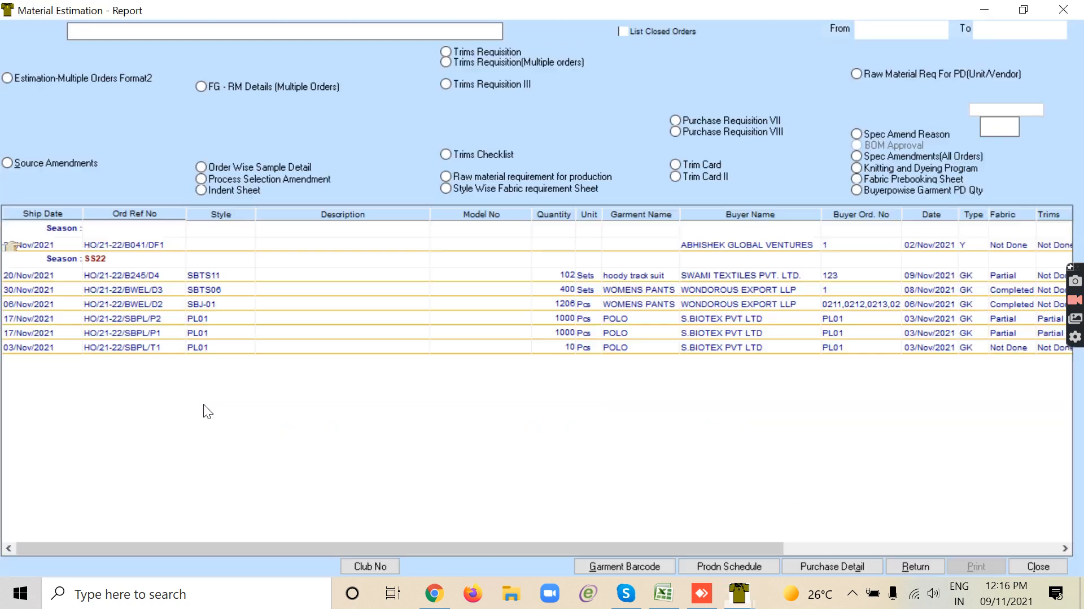
left_click(150, 276)
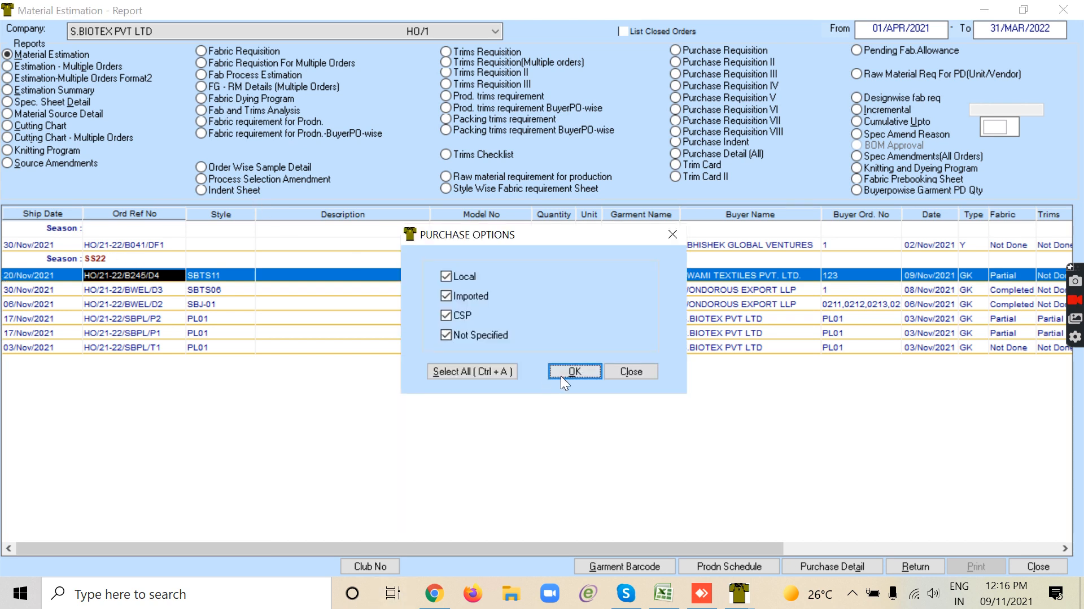
left_click(574, 371)
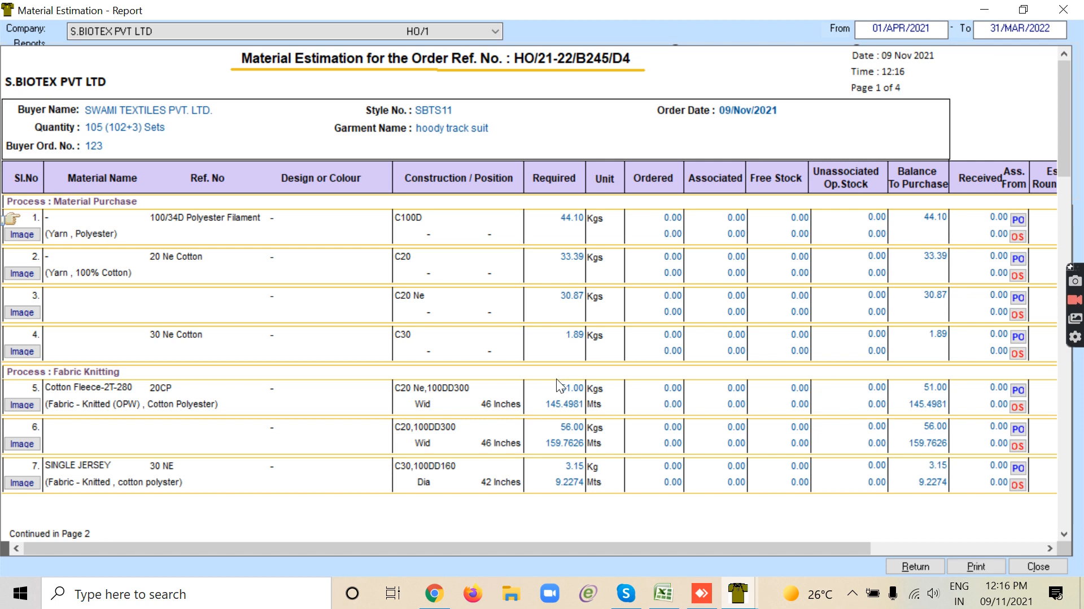
- Filter the report to the Poly Packing process, review its set quantities by size, and return to the order list
right_click(317, 275)
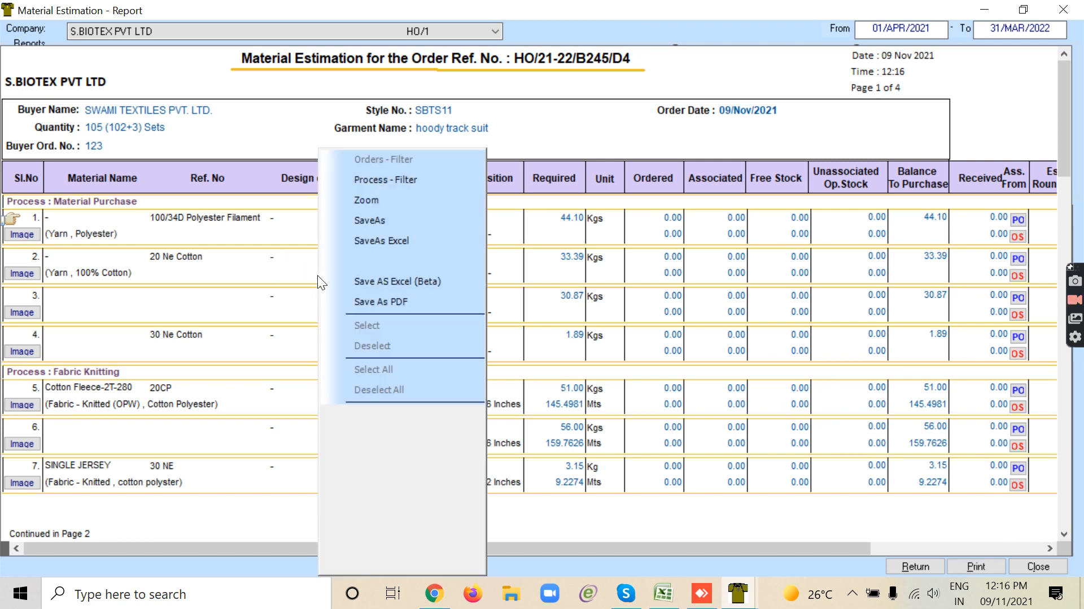
left_click(371, 179)
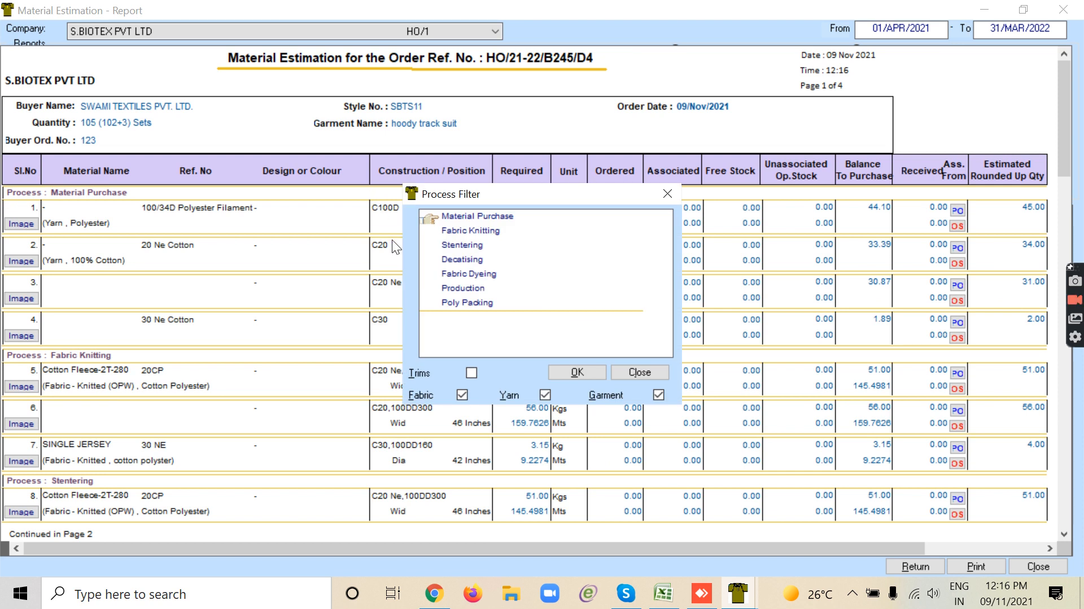
left_click(464, 303)
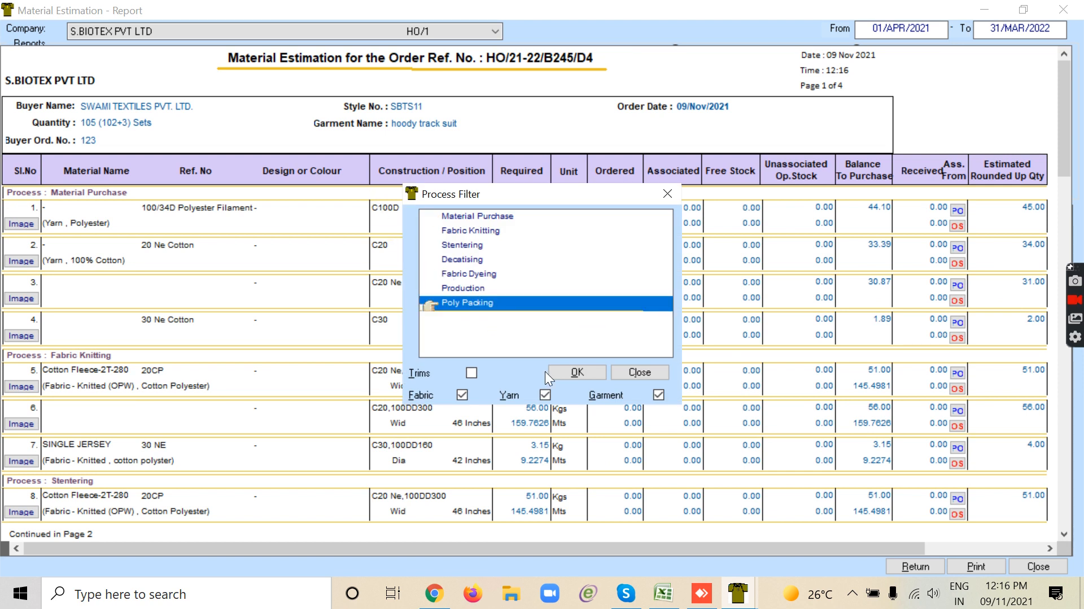
left_click(573, 371)
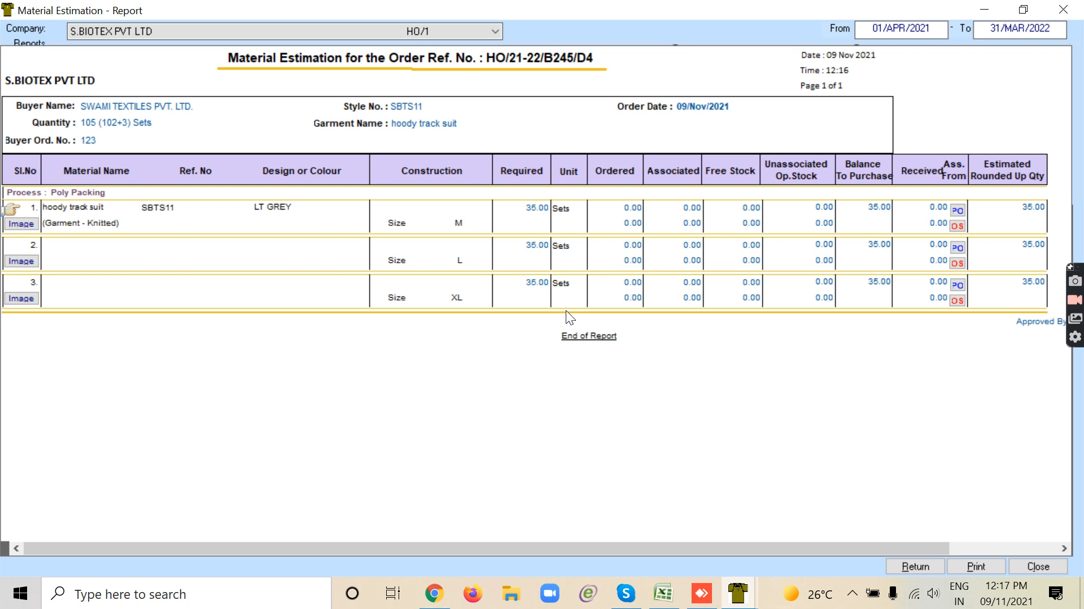
left_click(900, 562)
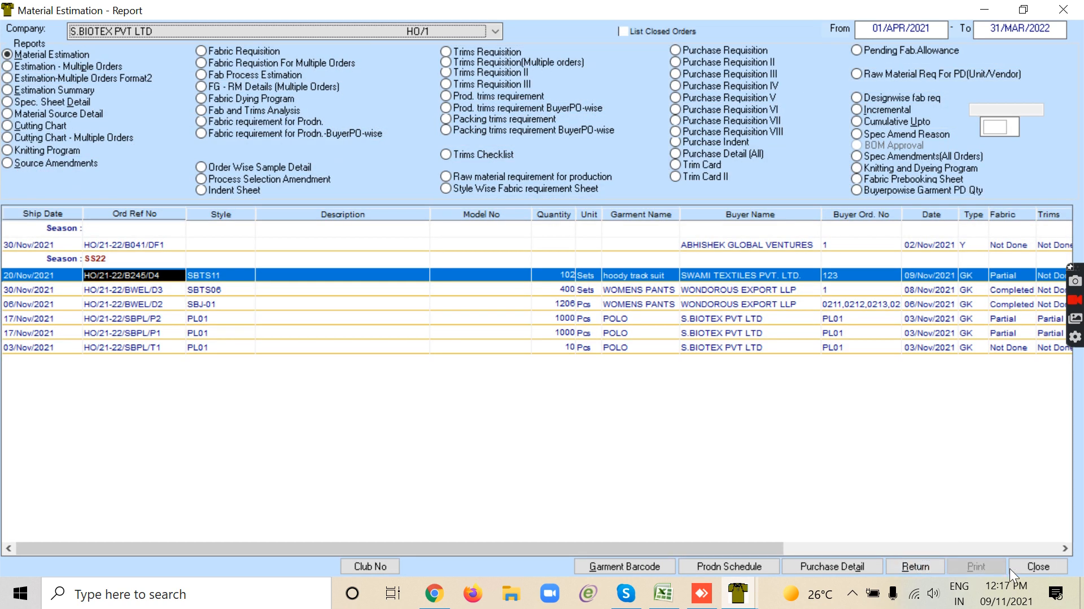
- Leave the material estimation report and open the trims specifications of style SBTS11 for modification
left_click(1038, 566)
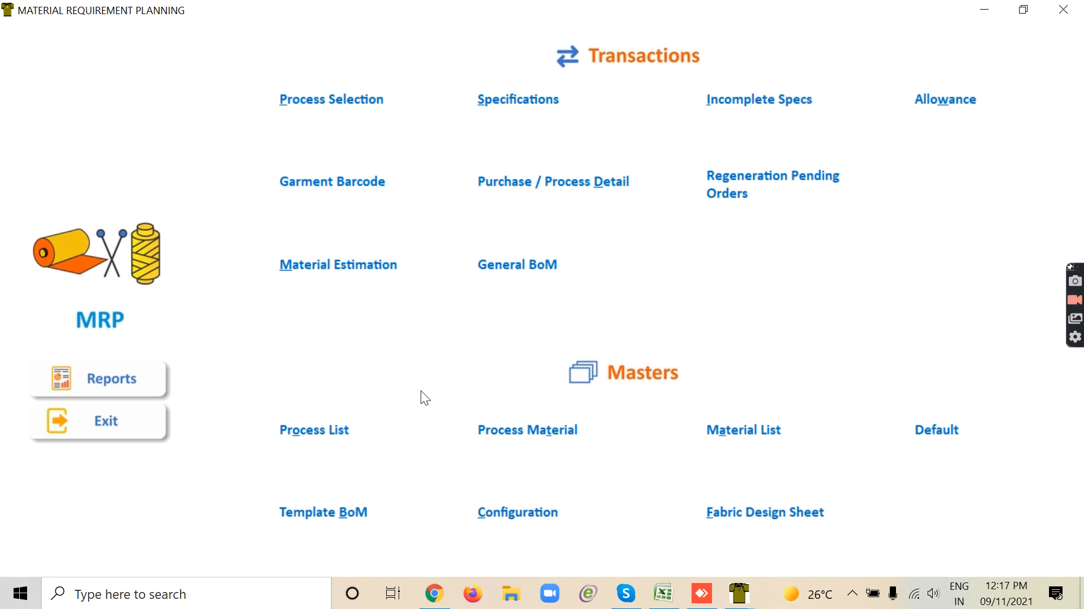
left_click(534, 102)
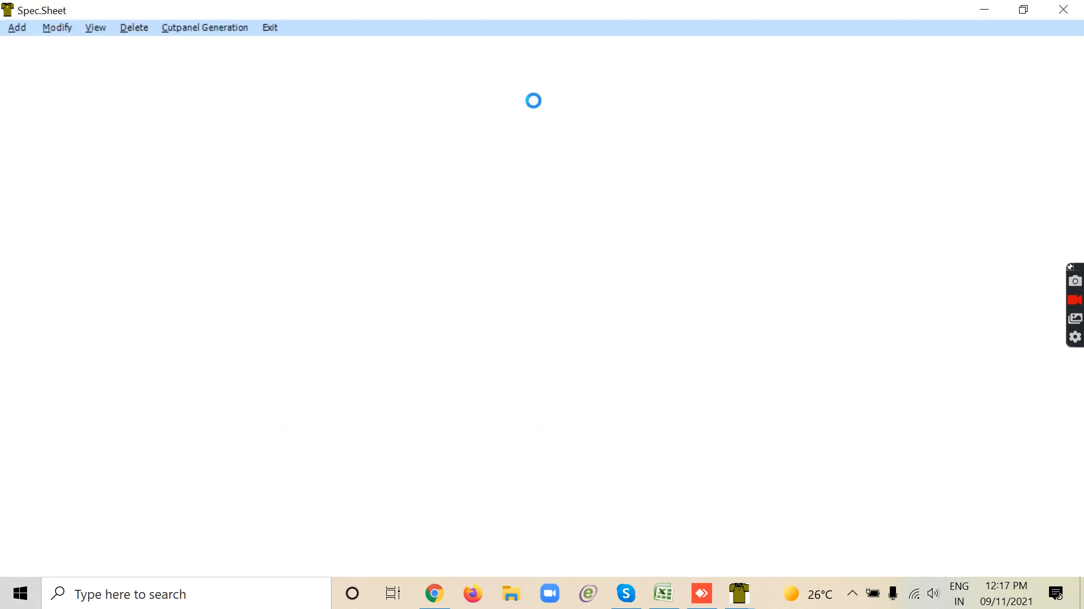
left_click(69, 27)
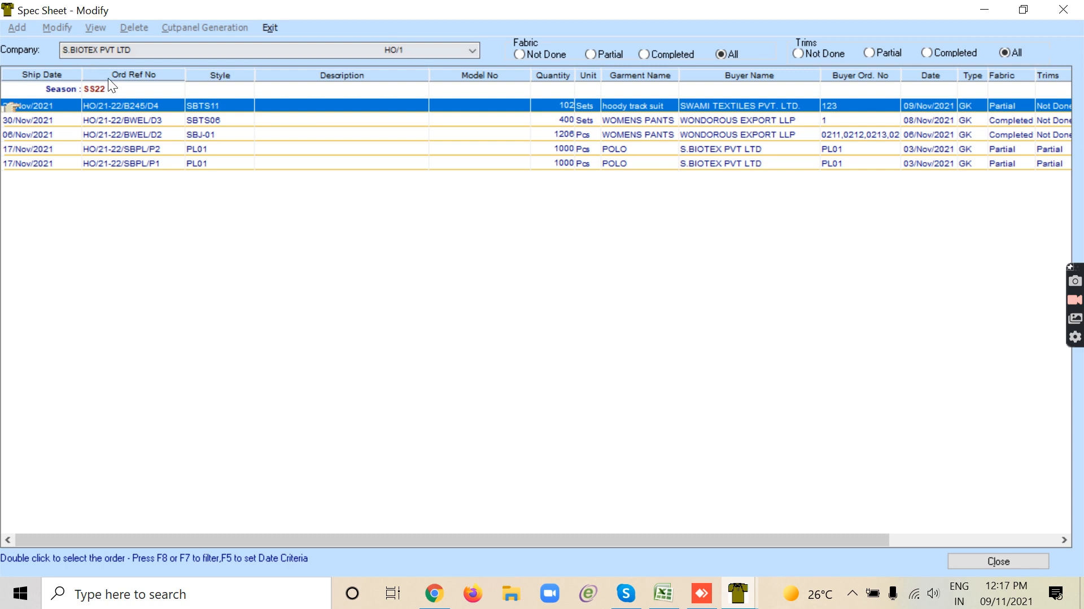
double_click(220, 107)
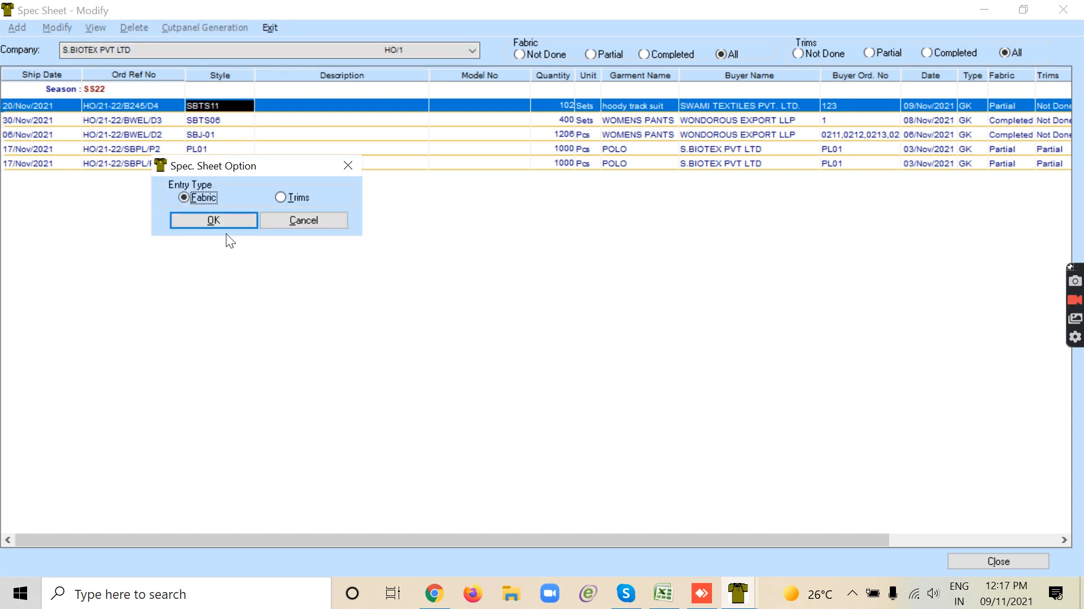
left_click(306, 197)
left_click(228, 222)
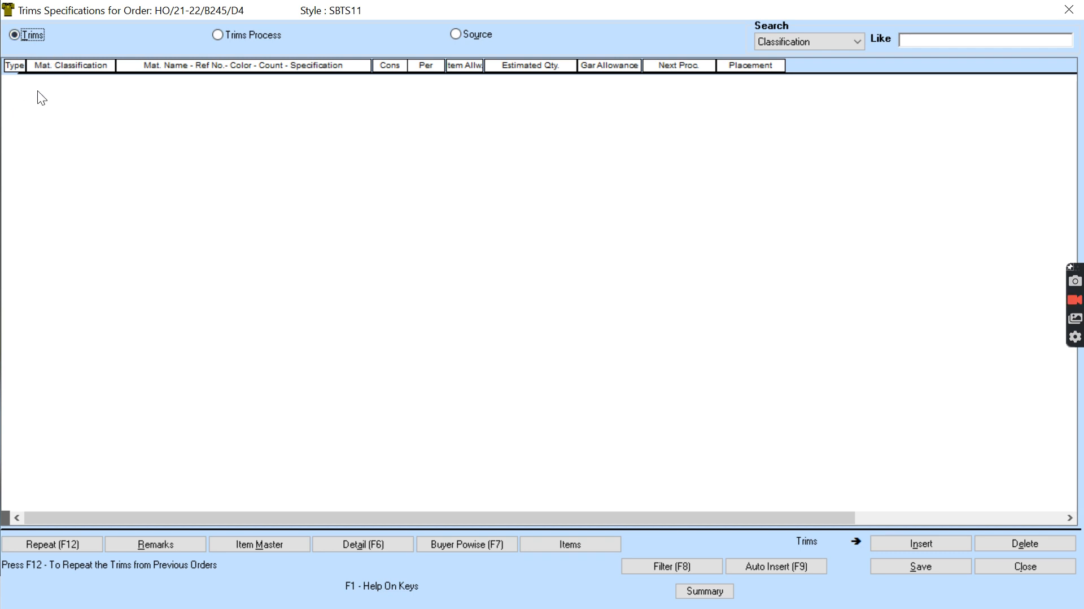
- Retrieve the Label - Main trims from the item master, review them, and close the item selection
left_click(97, 65)
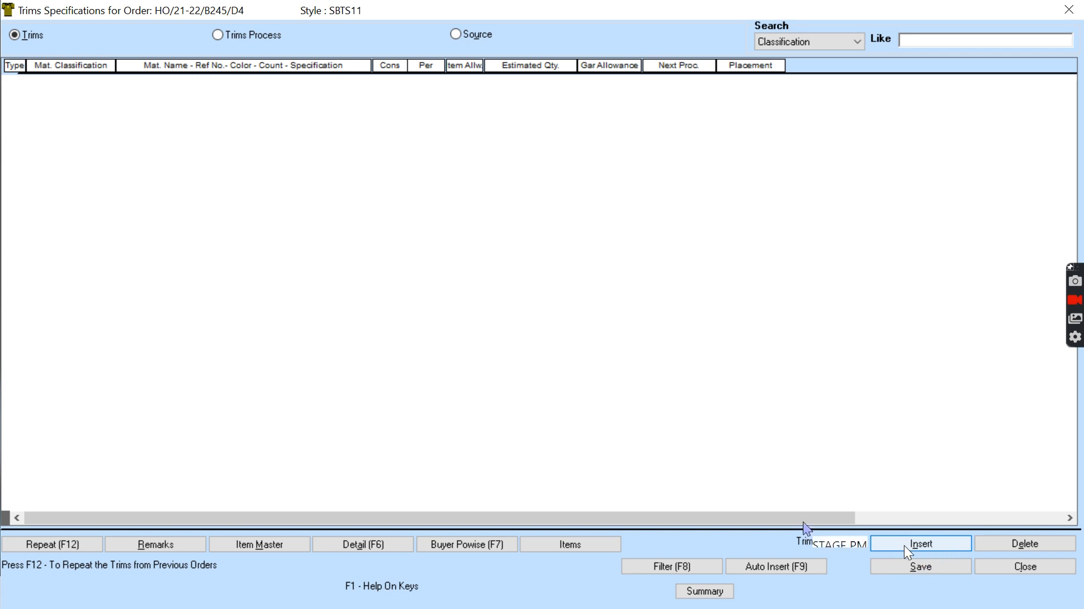
left_click(587, 543)
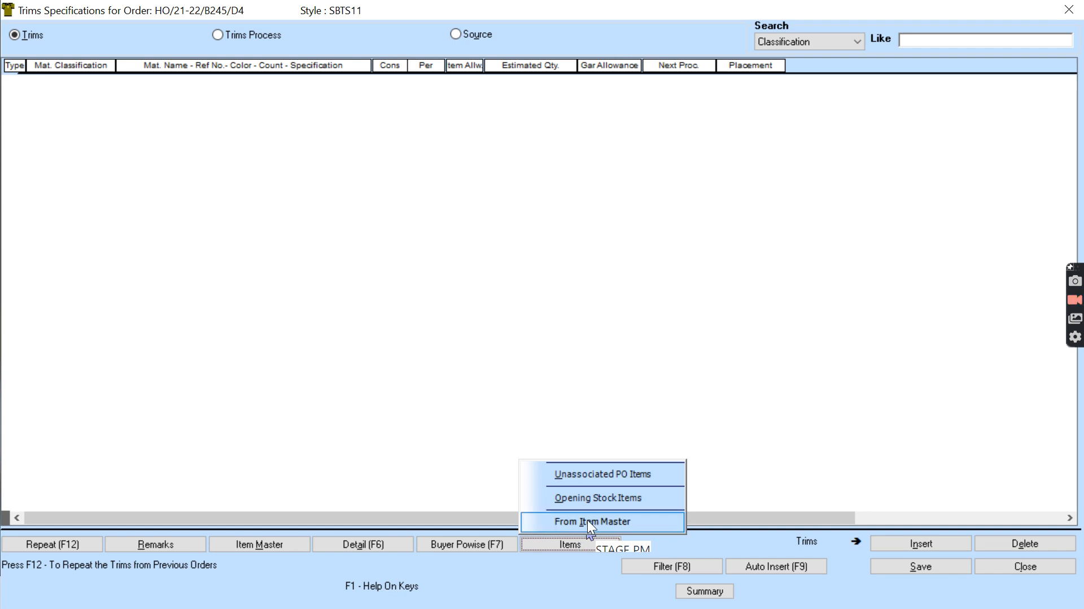
left_click(589, 520)
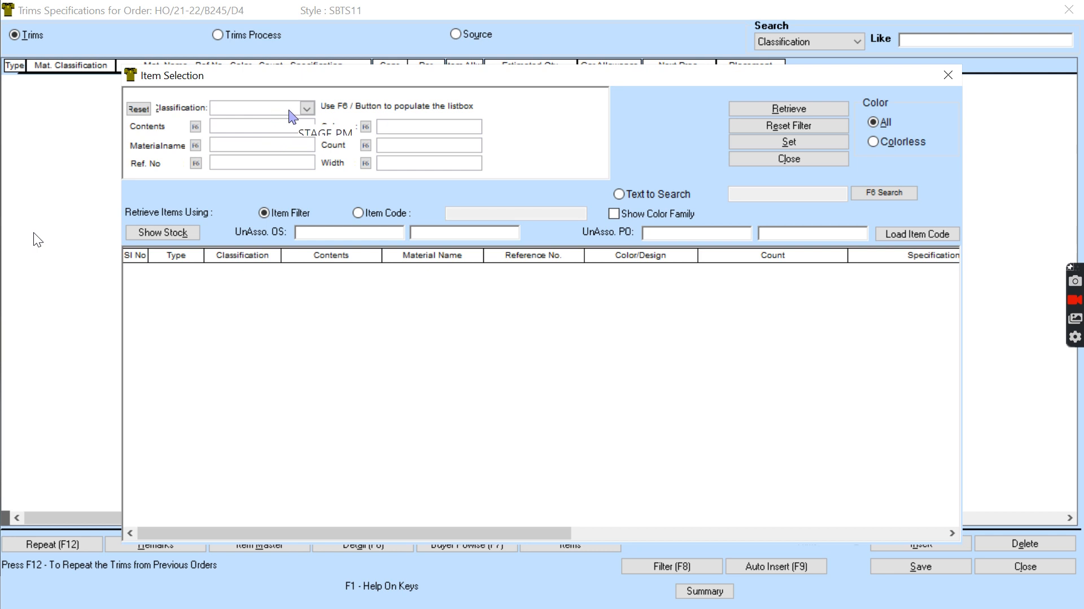
left_click(309, 107)
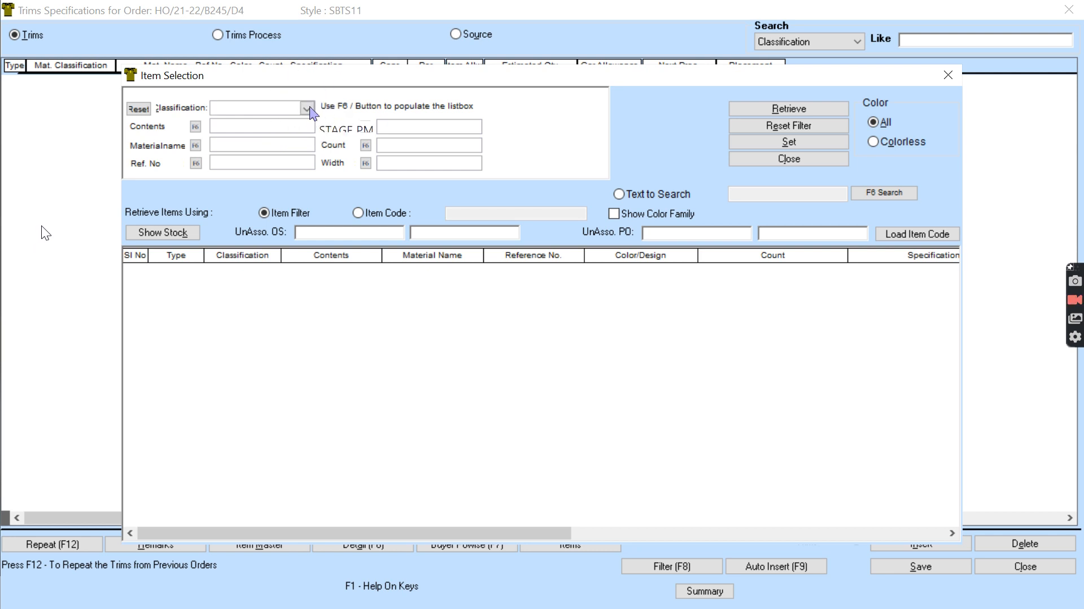
left_click(308, 107)
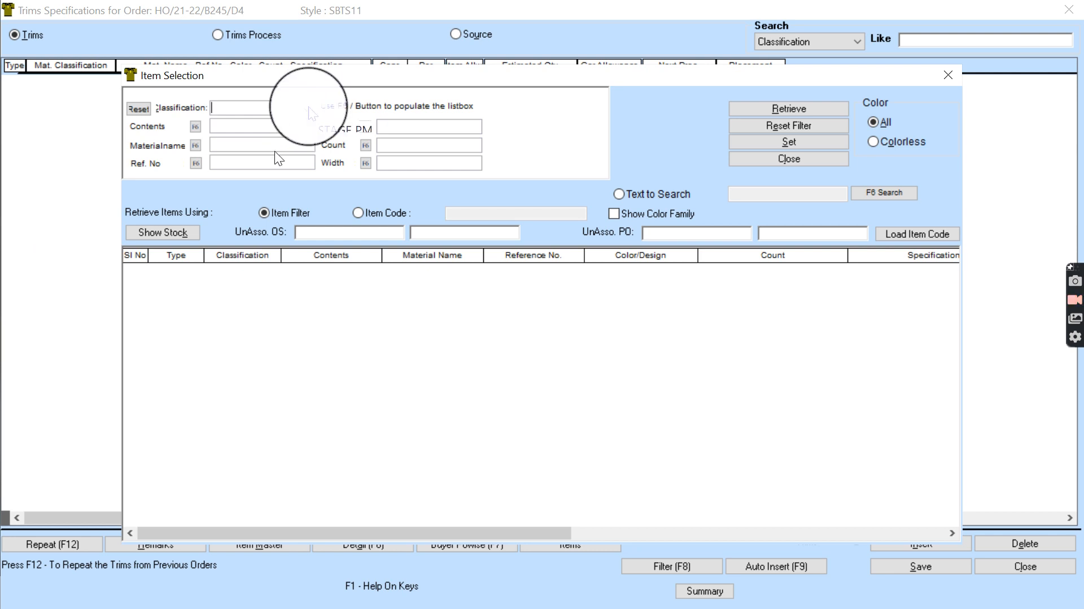
left_click(308, 107)
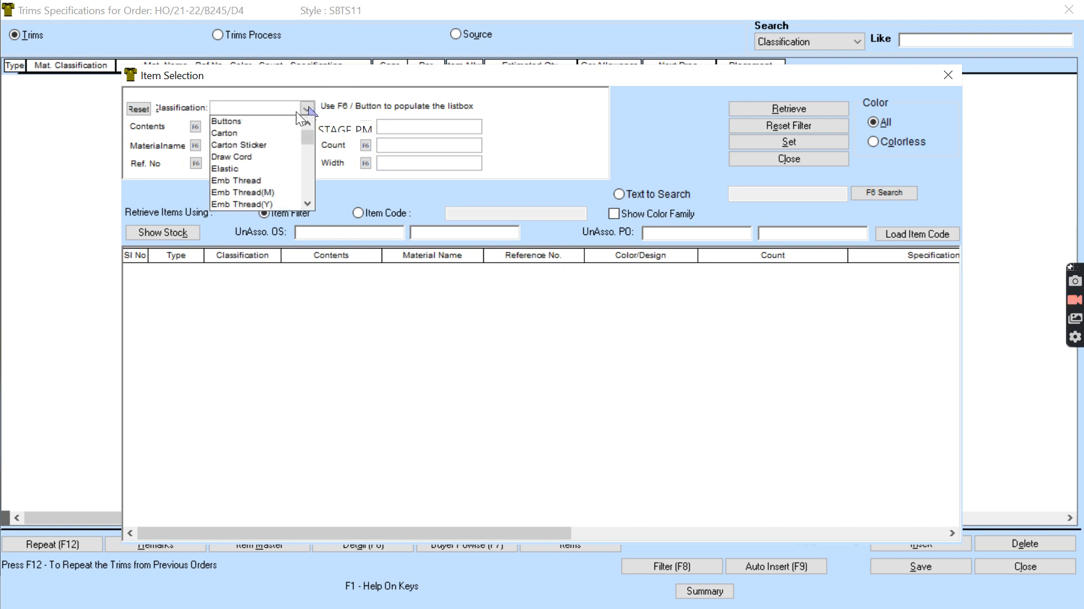
left_click_drag(308, 136, 320, 157)
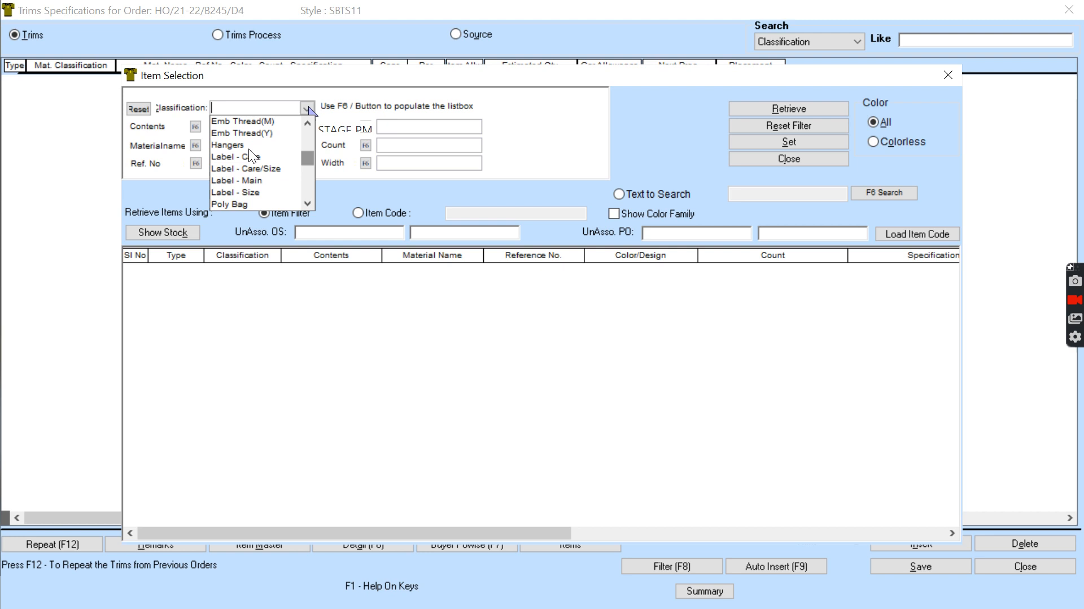
left_click(251, 182)
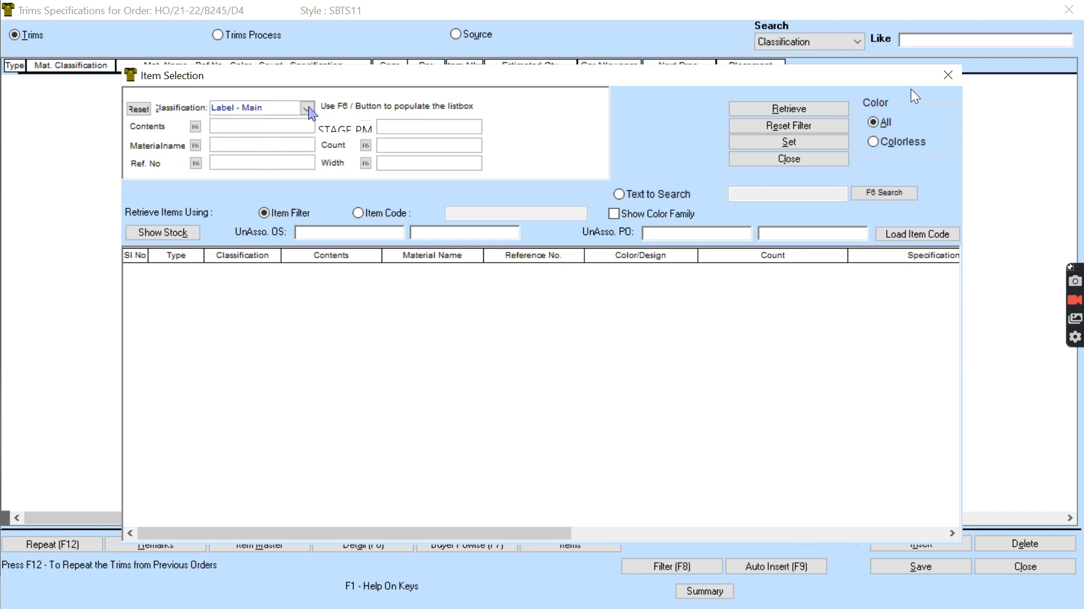
left_click(764, 107)
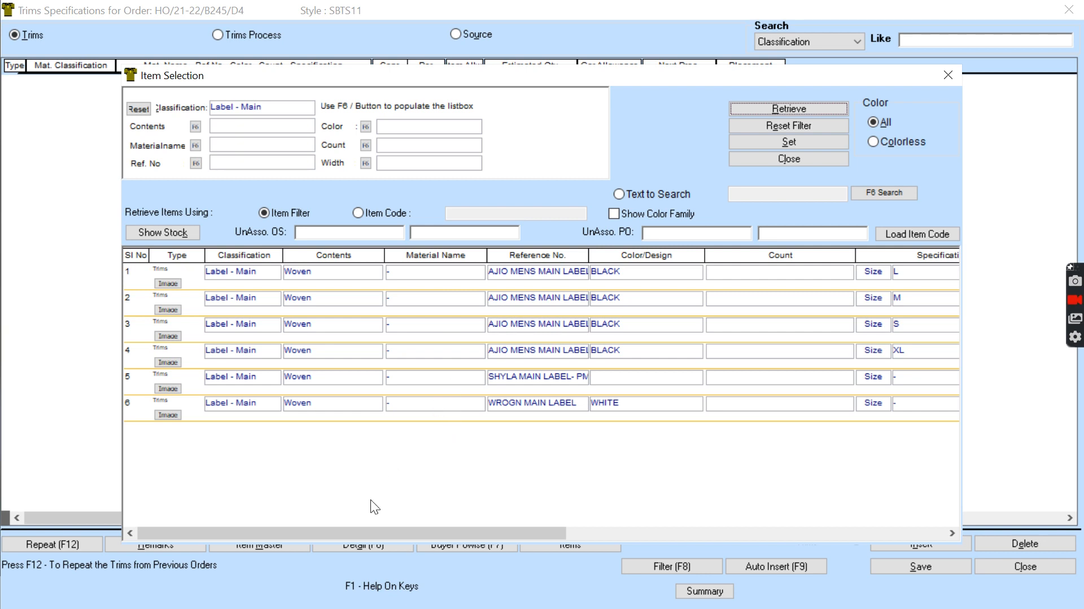
left_click(452, 496)
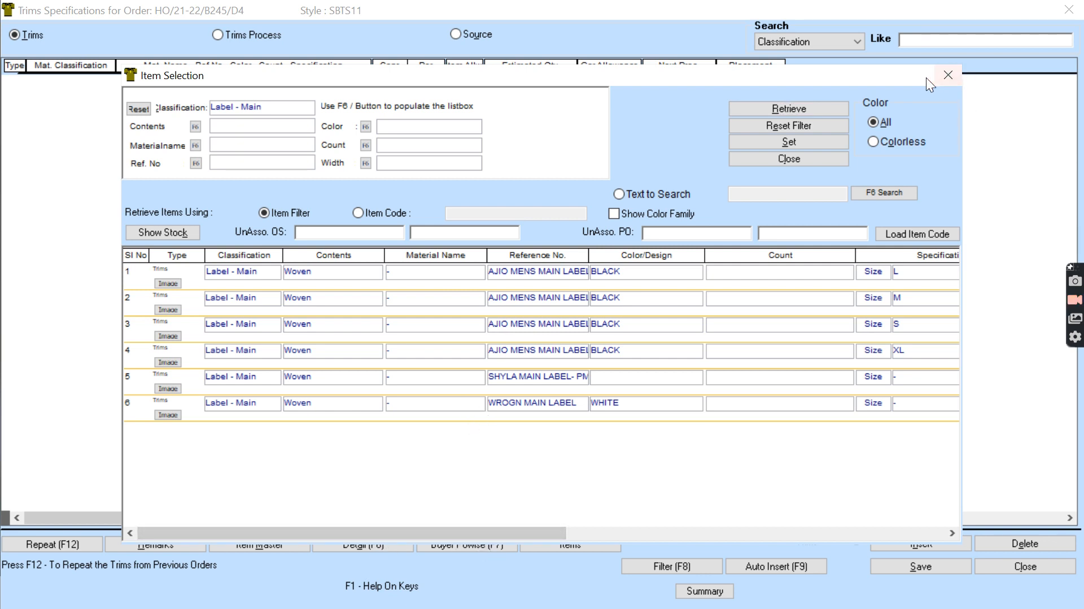
left_click_drag(926, 76, 941, 21)
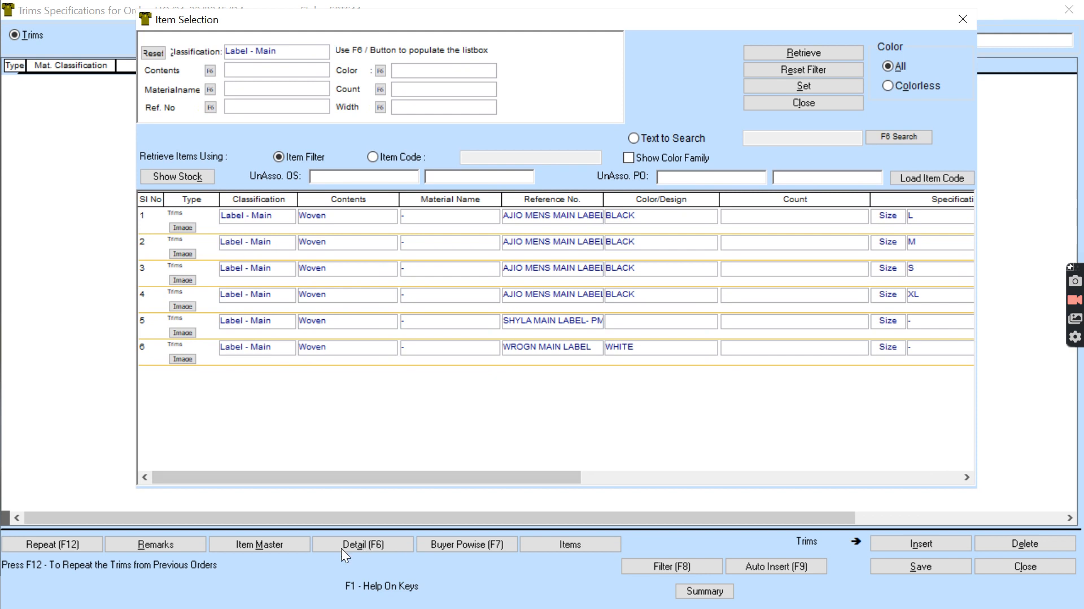
left_click(256, 547)
left_click(804, 102)
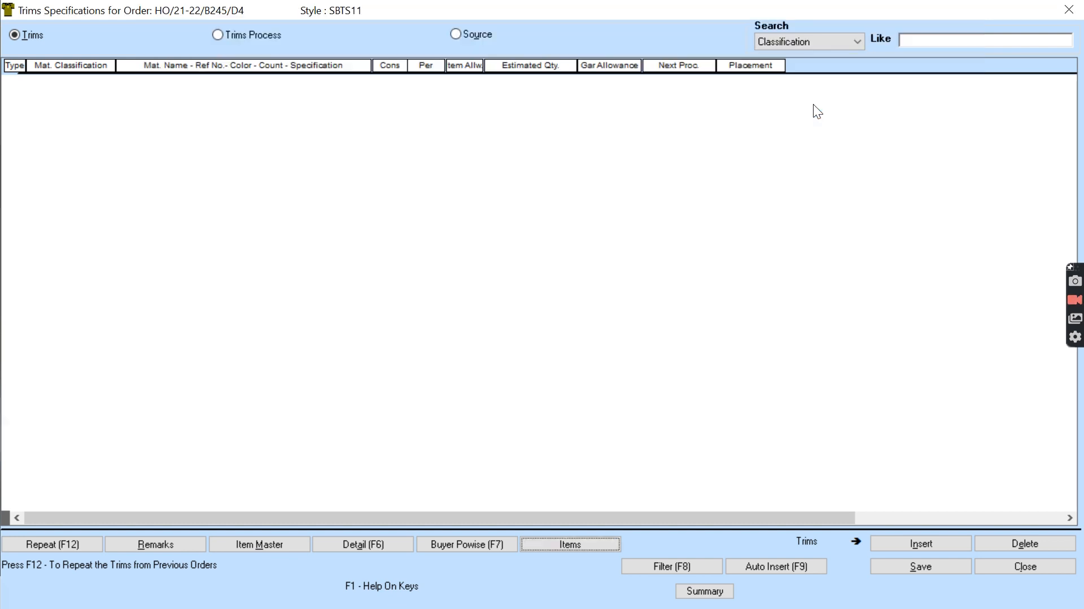
- Start a new item in the item master with classification Label - Main and contents Woven
left_click(273, 546)
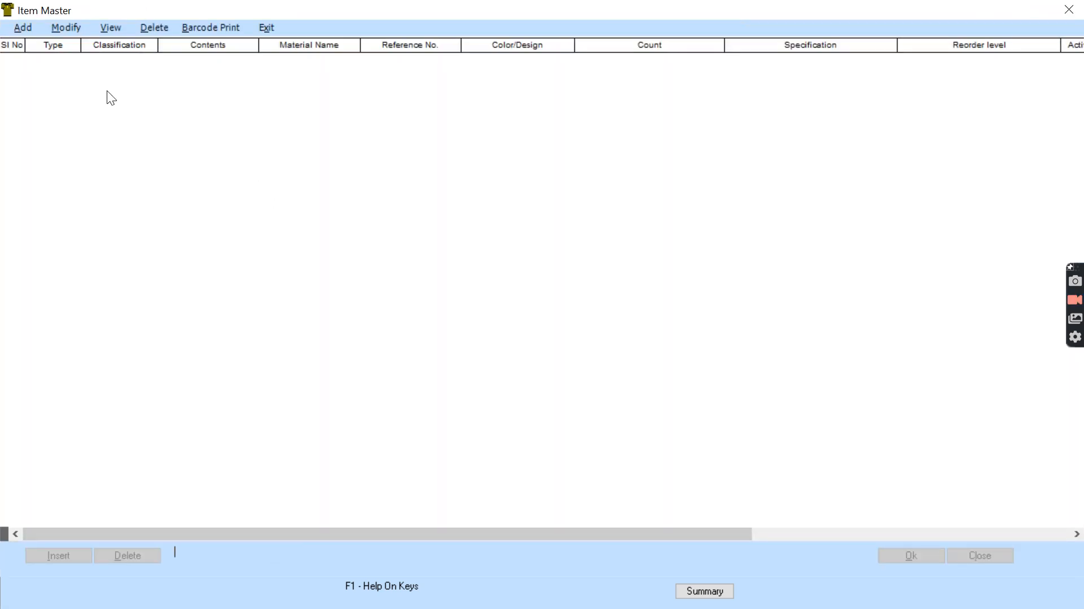
left_click(25, 25)
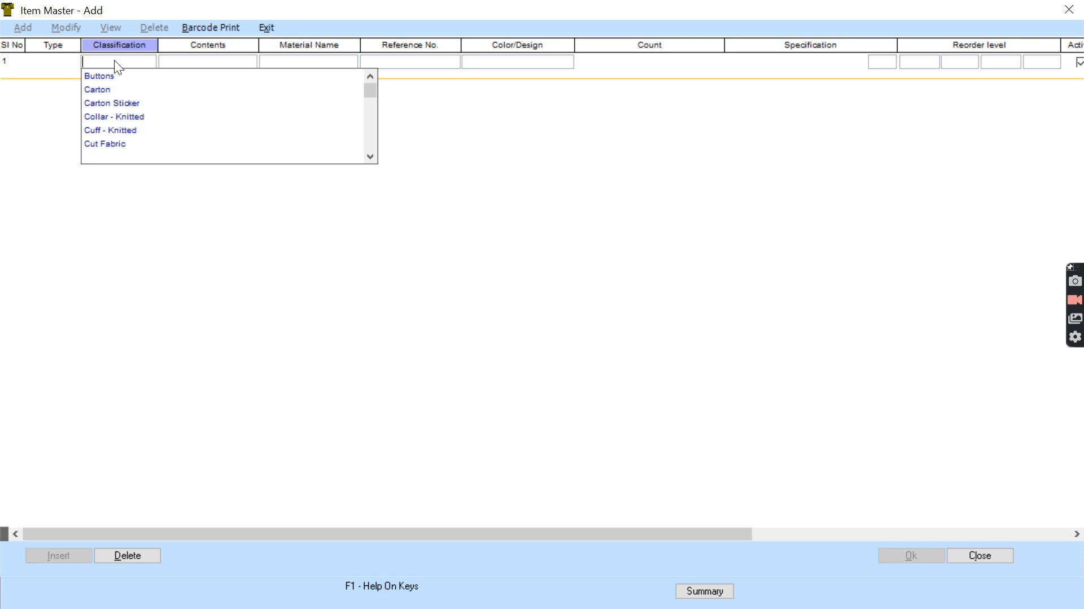
type("LABE")
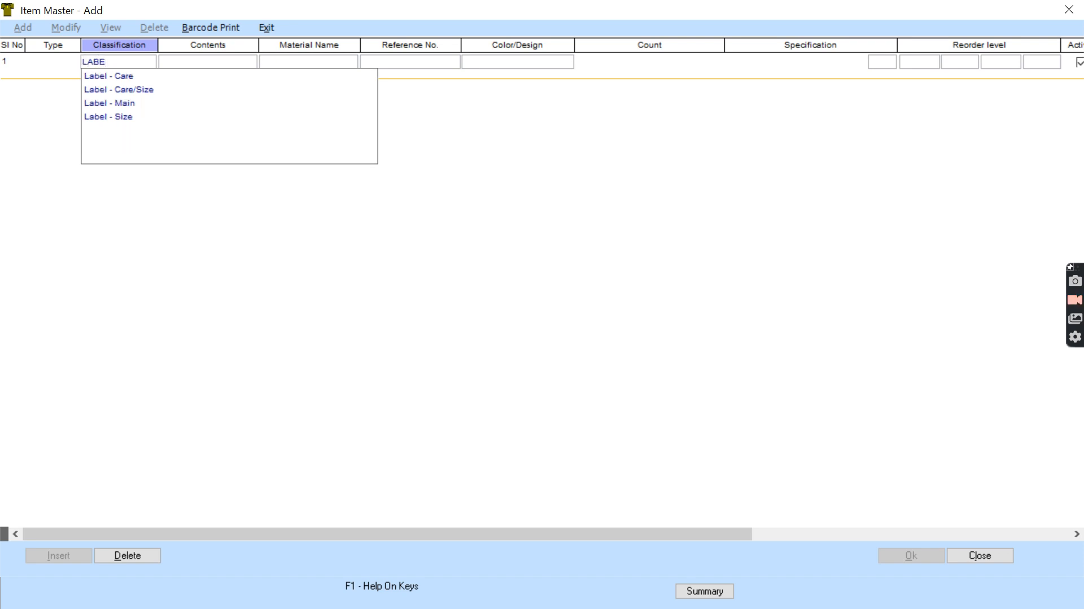
left_click(102, 103)
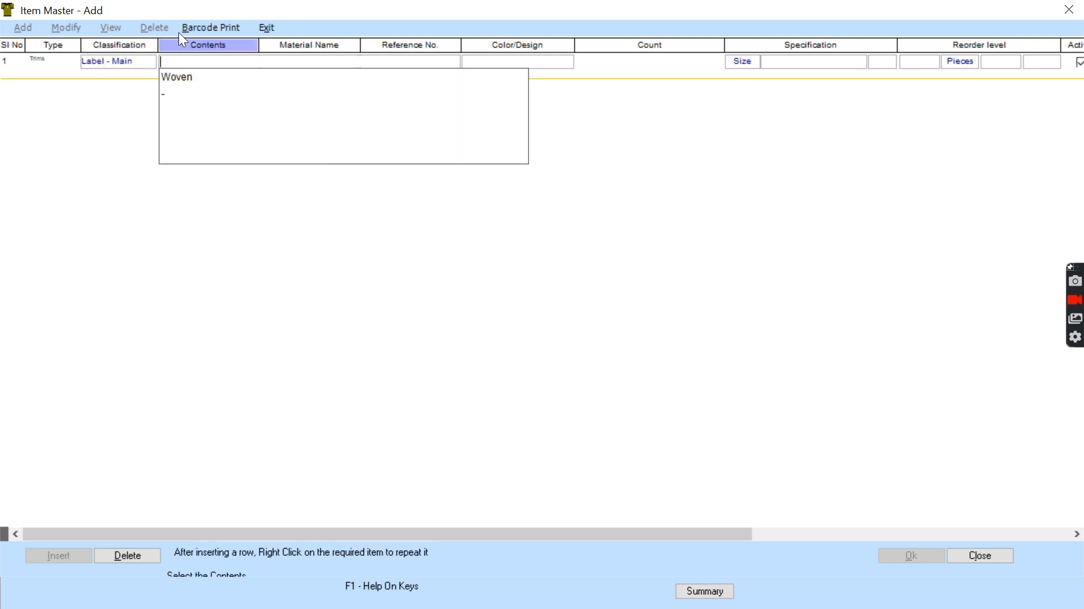
left_click(173, 77)
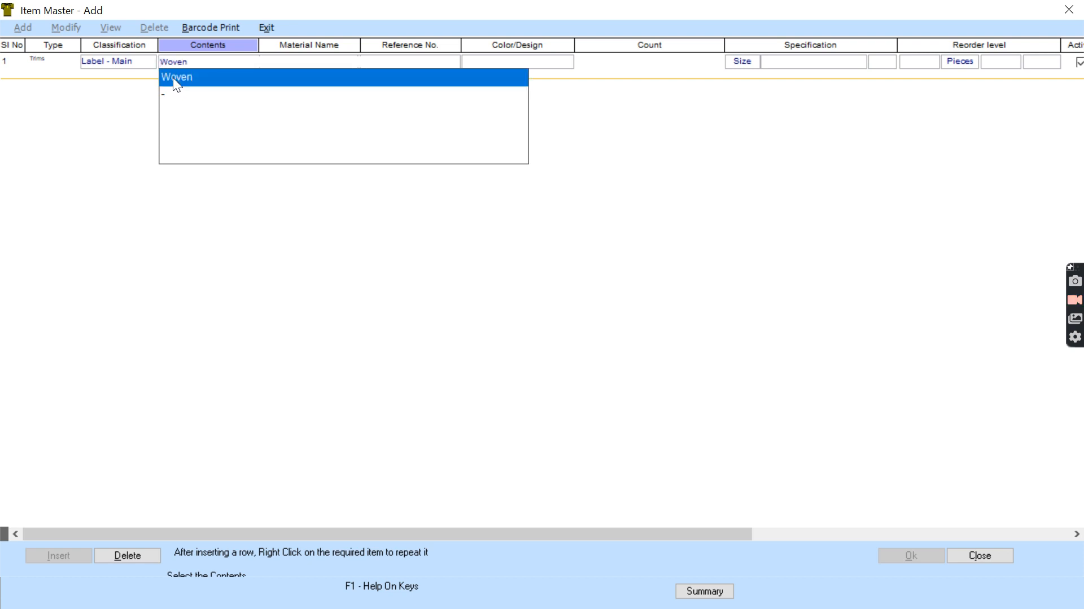
left_click(173, 77)
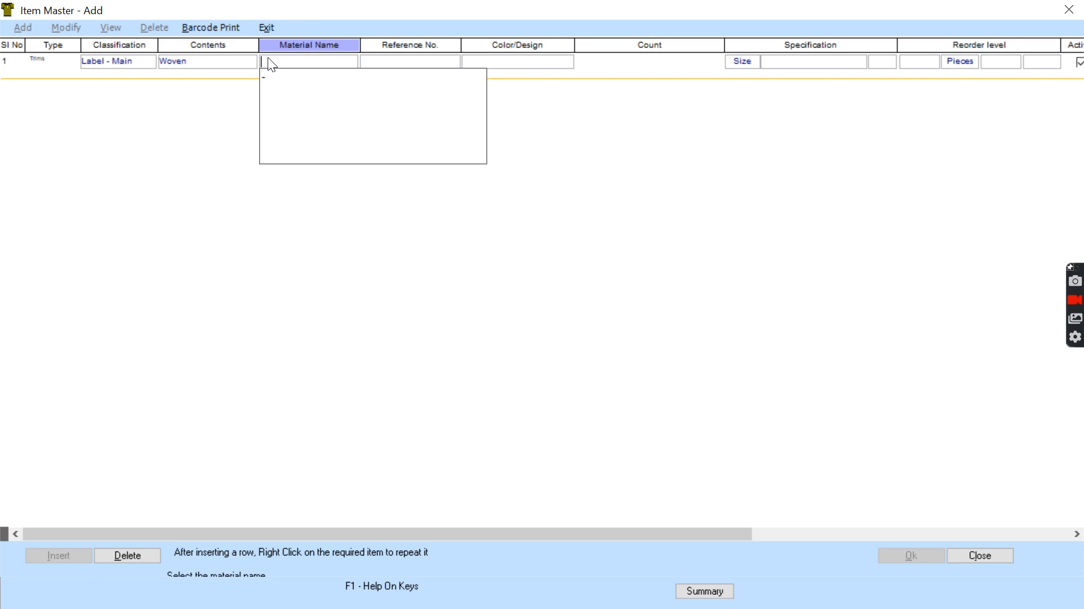
- Add RE-DESIGN to the material name list and choose it as the new label's material name
type("RE-DESIGN")
key("BackSpace")
key("BackSpace")
key("BackSpace")
key("BackSpace")
key("BackSpace")
key("BackSpace")
key("BackSpace")
key("BackSpace")
key("BackSpace")
key("F2")
type("R")
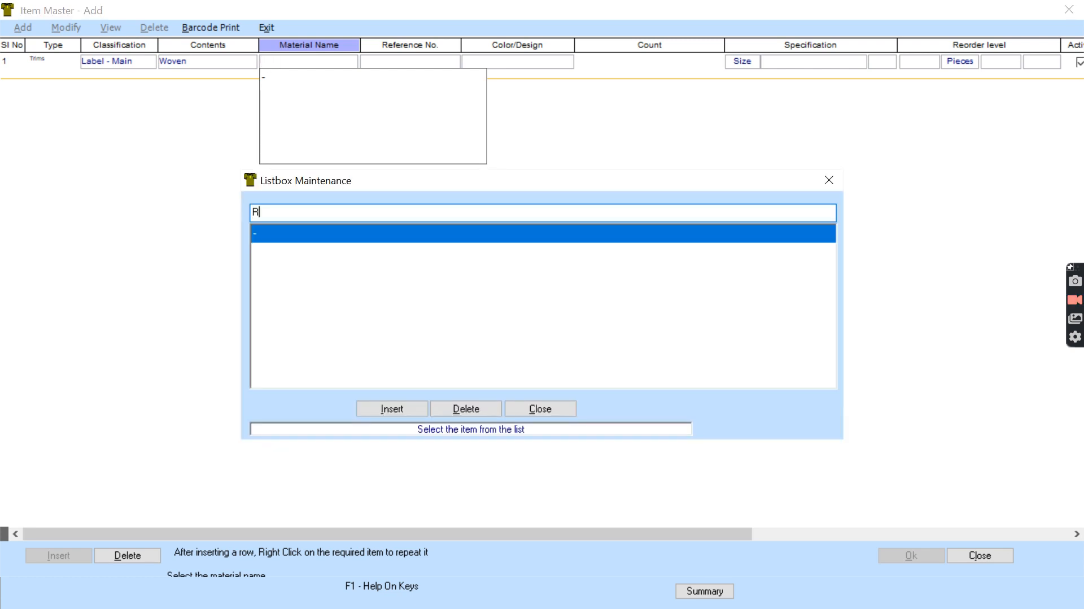
type("E-DESIGN")
left_click(383, 409)
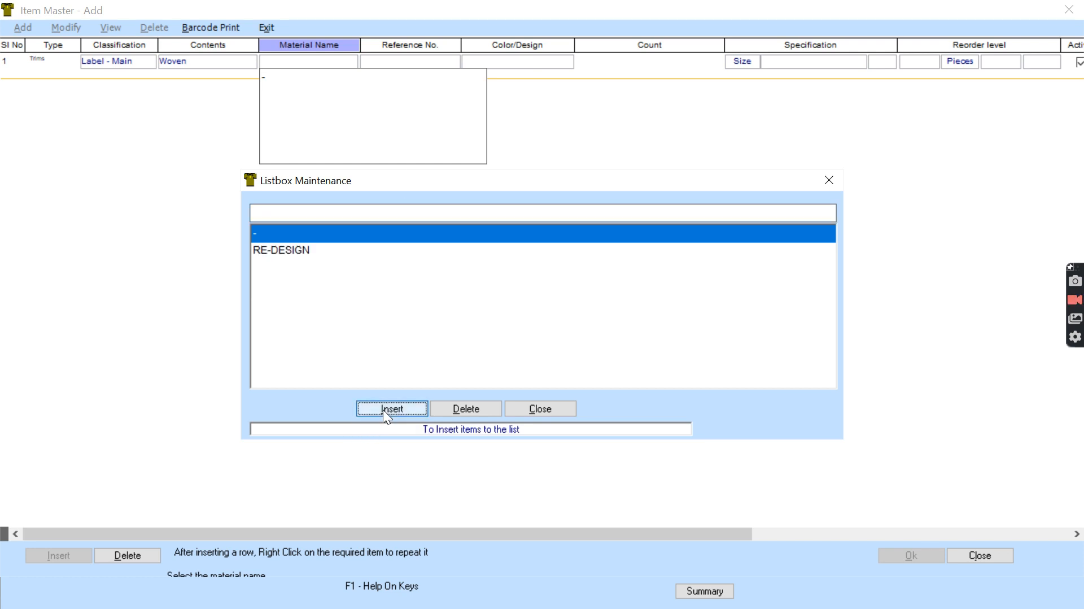
left_click(544, 411)
left_click(323, 93)
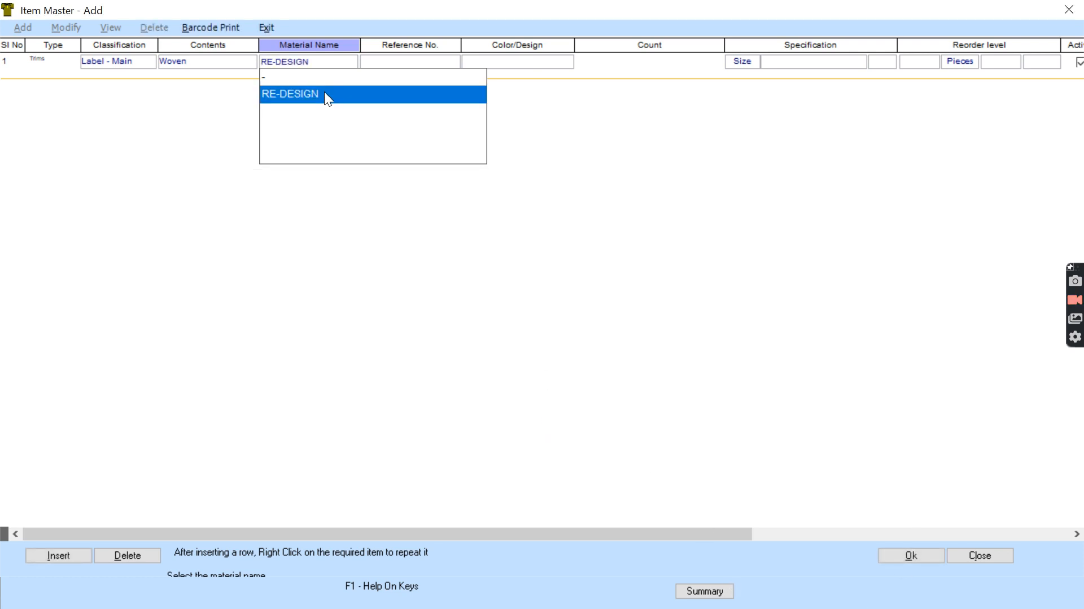
left_click(325, 92)
- Add RE-DESIGN to the reference number list and choose it as the new label's reference number
left_click(398, 67)
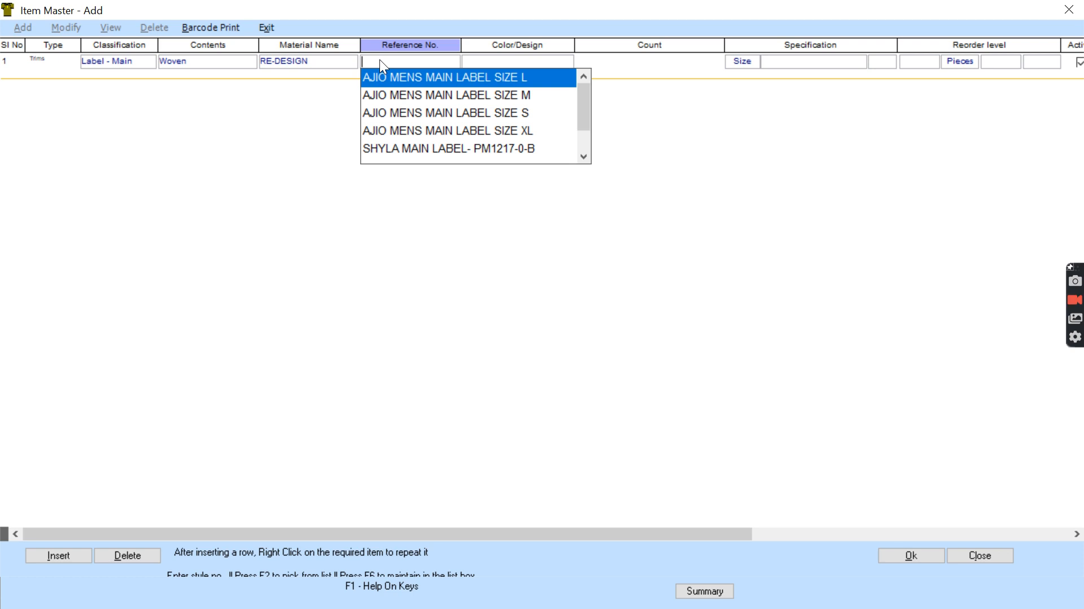
key("F6")
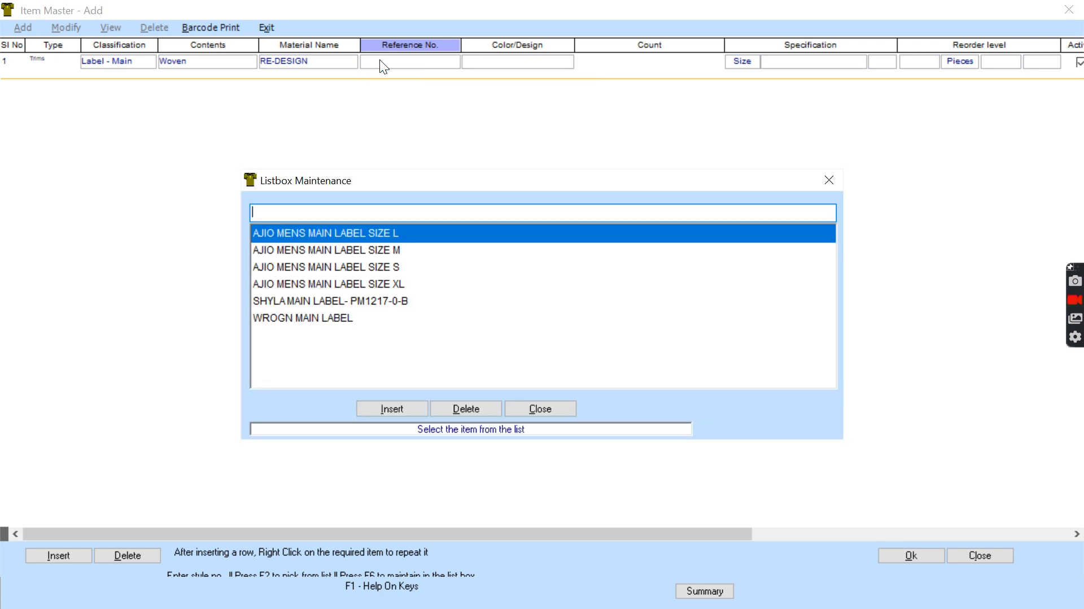
left_click(411, 60)
type("RE-DESIGN")
left_click(389, 410)
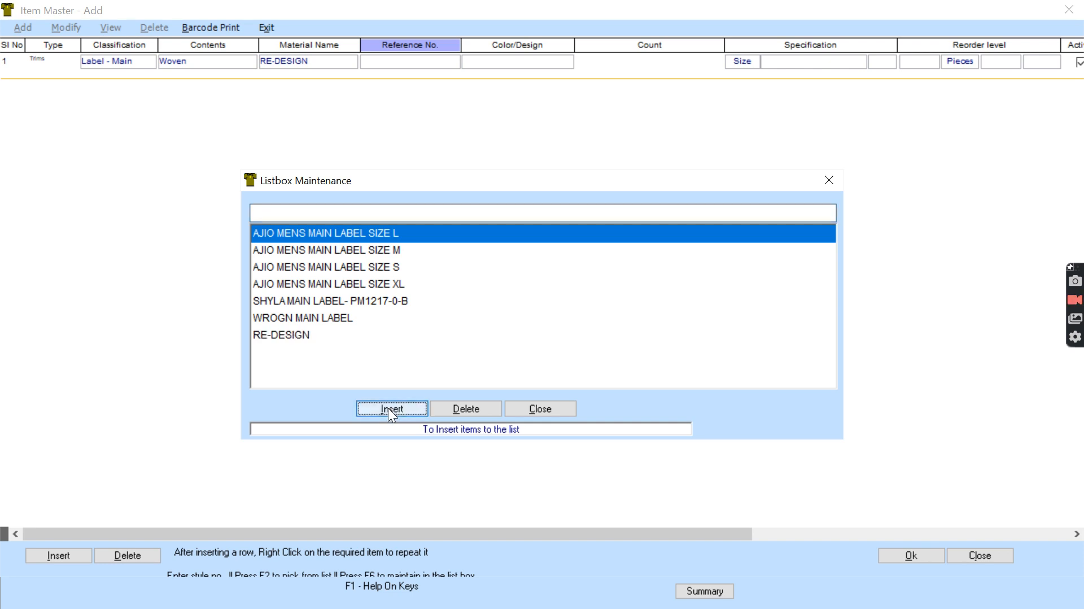
left_click(544, 408)
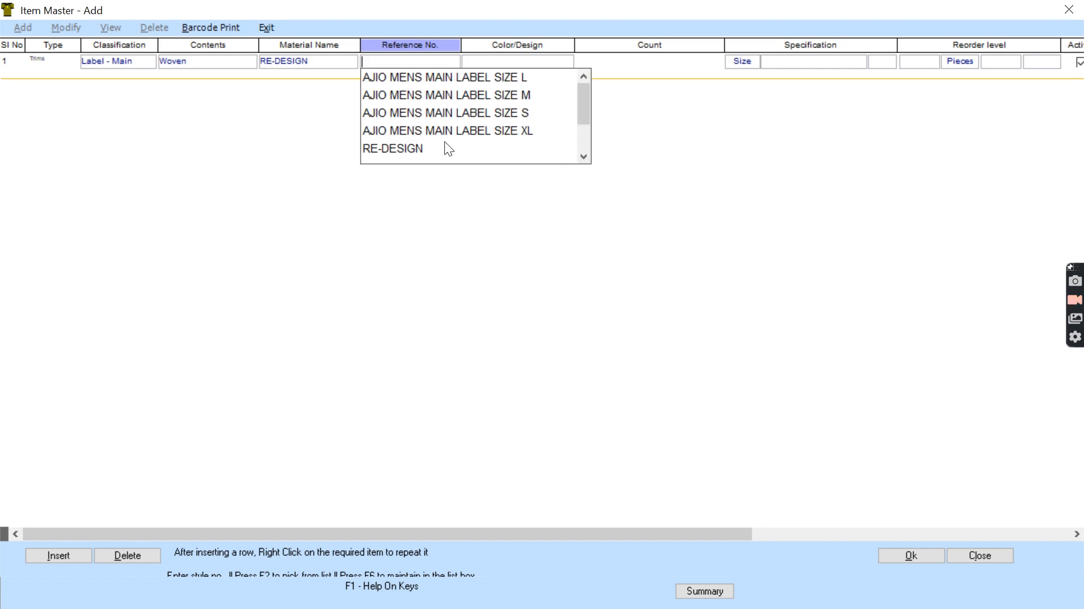
left_click(377, 147)
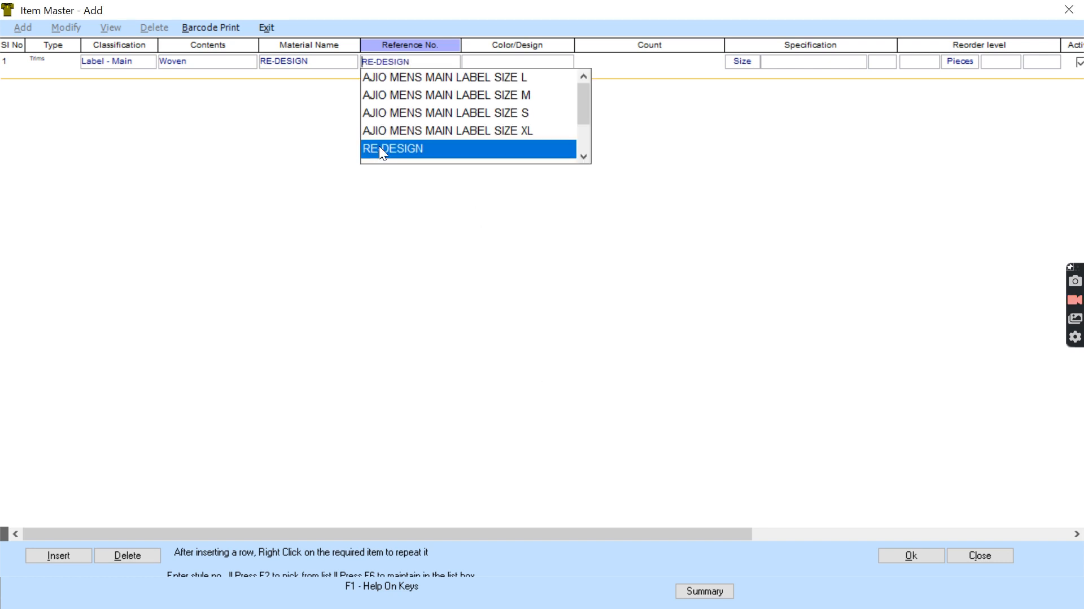
key("Return")
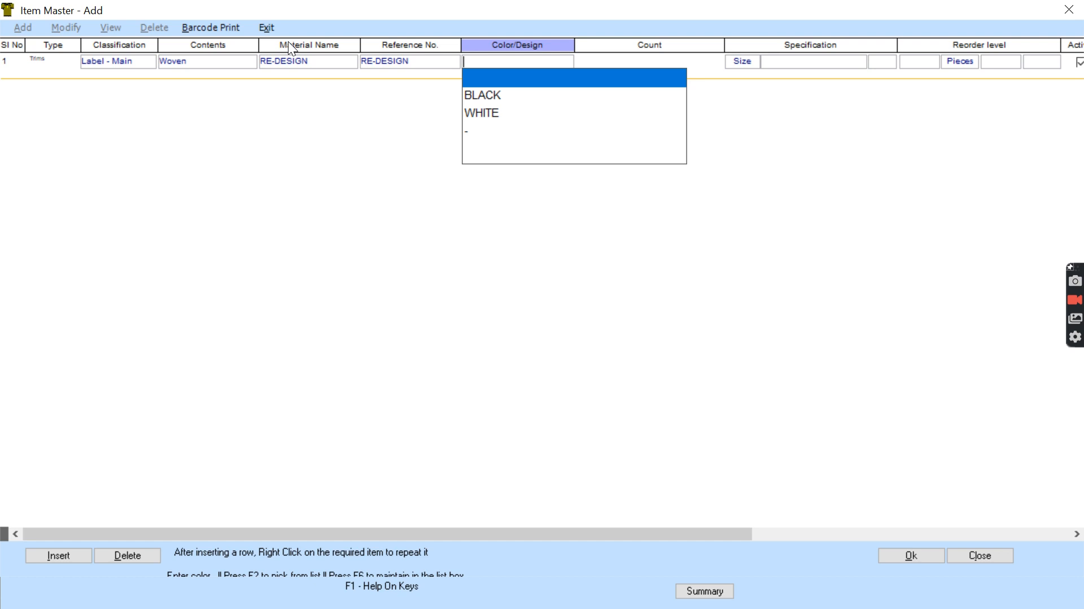
- Change the new label's material name to "-" and open its color/design choices
left_click(300, 63)
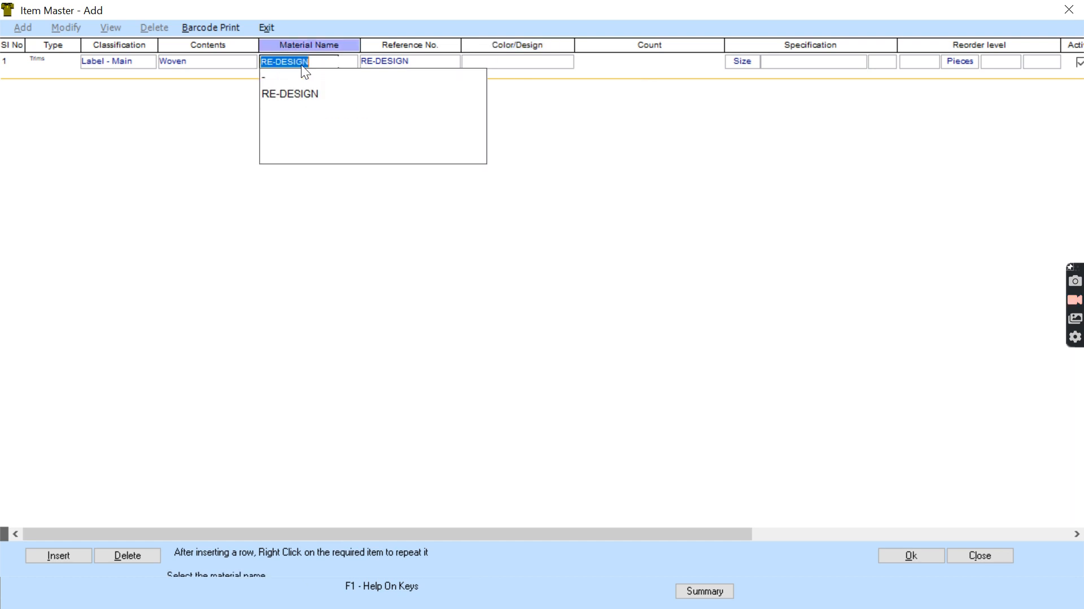
left_click(267, 73)
key("Return")
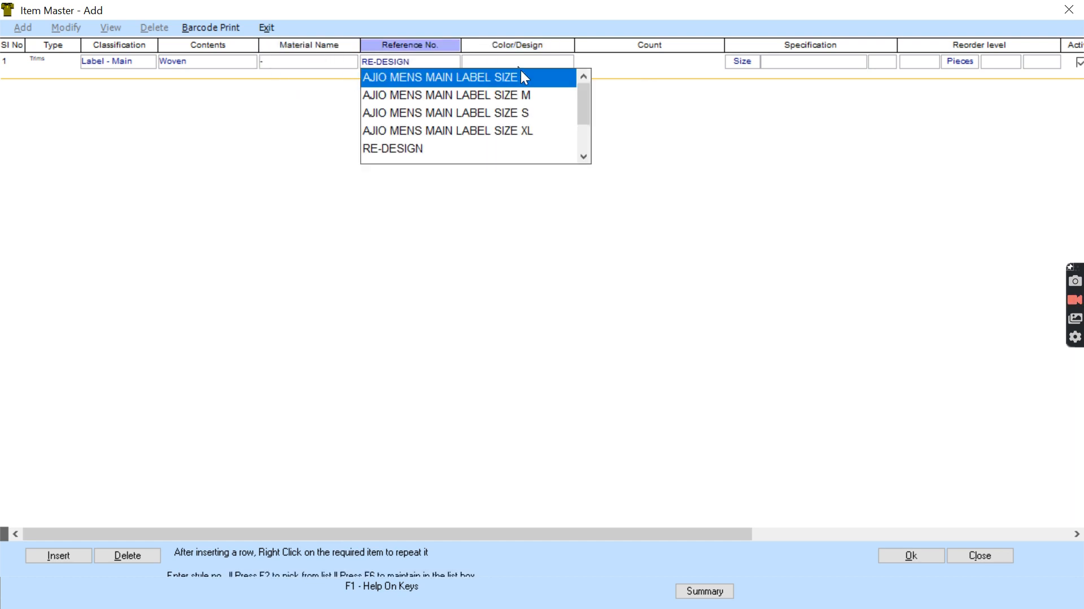
left_click(497, 62)
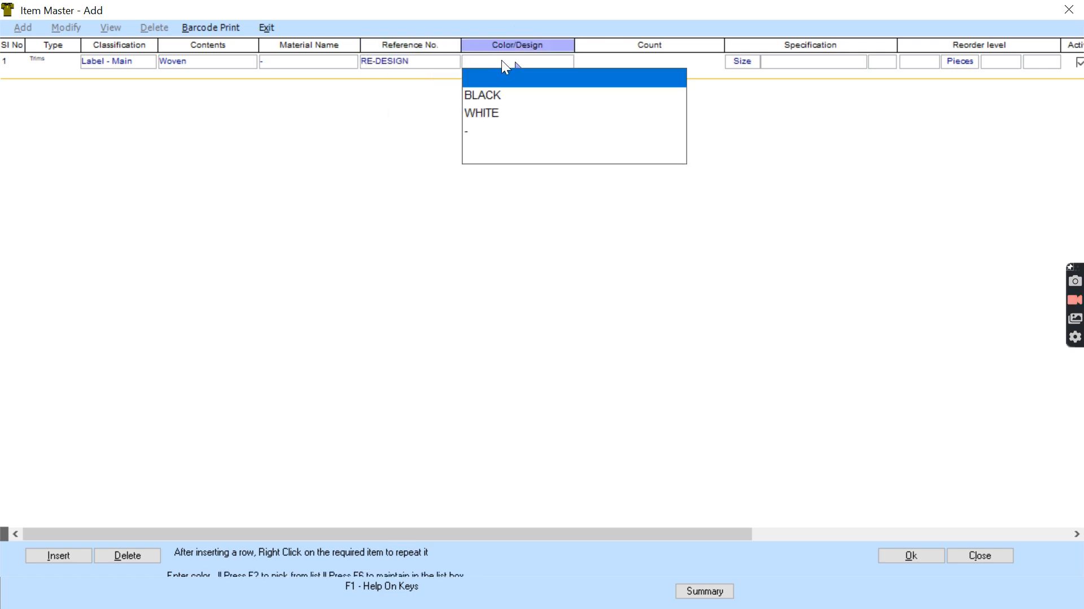
- Set the new main label's color/design to BLACK and its size specification to "-"
left_click(484, 94)
left_click(486, 97)
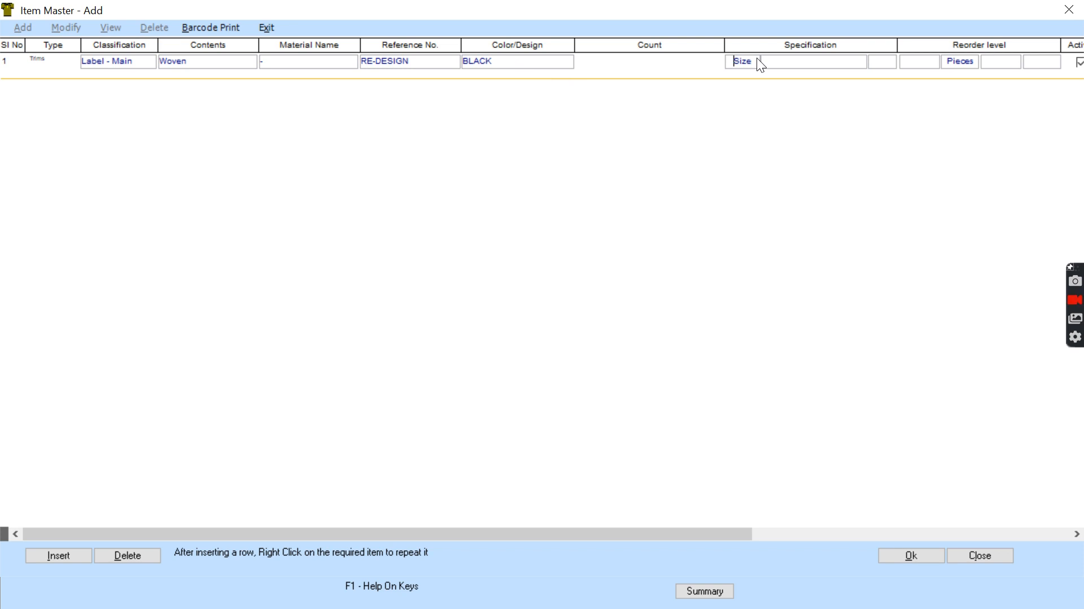
left_click(832, 66)
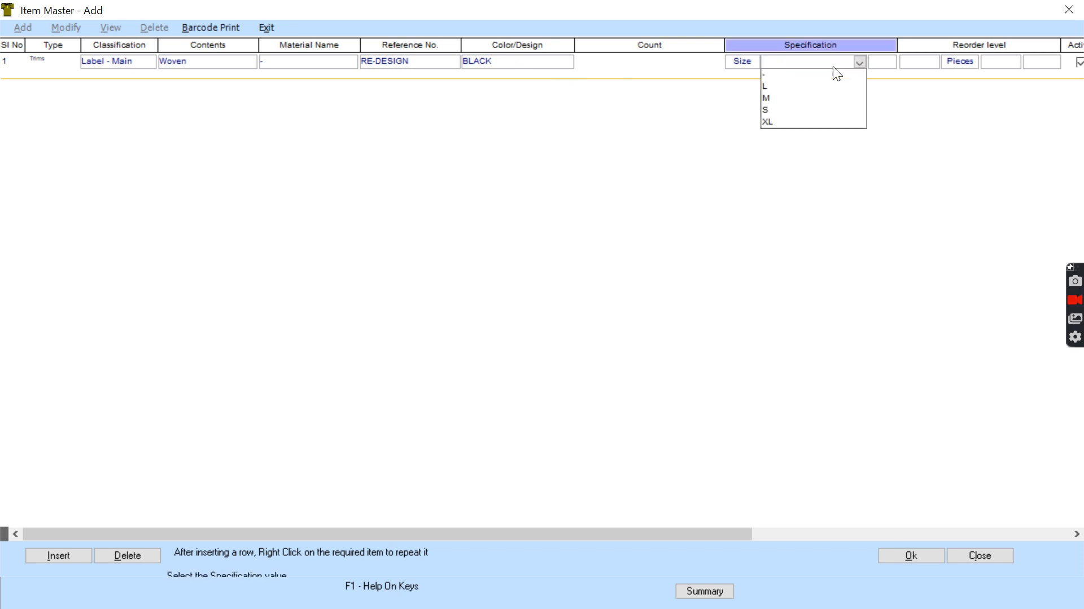
left_click(767, 74)
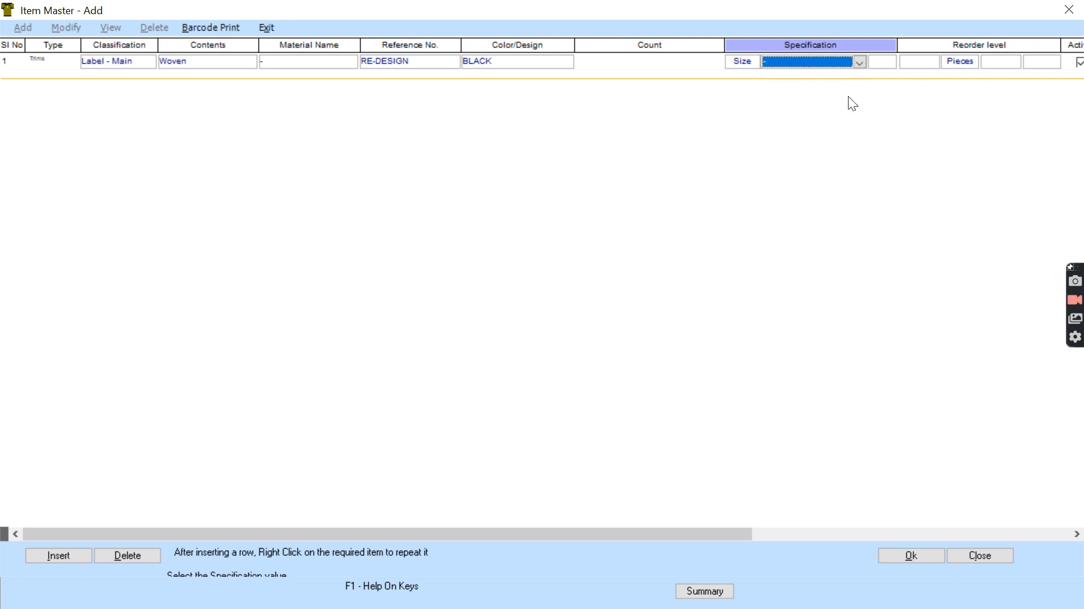
- Save the main label item, cancelling the Excel export and declining to enter opening stock
left_click(904, 555)
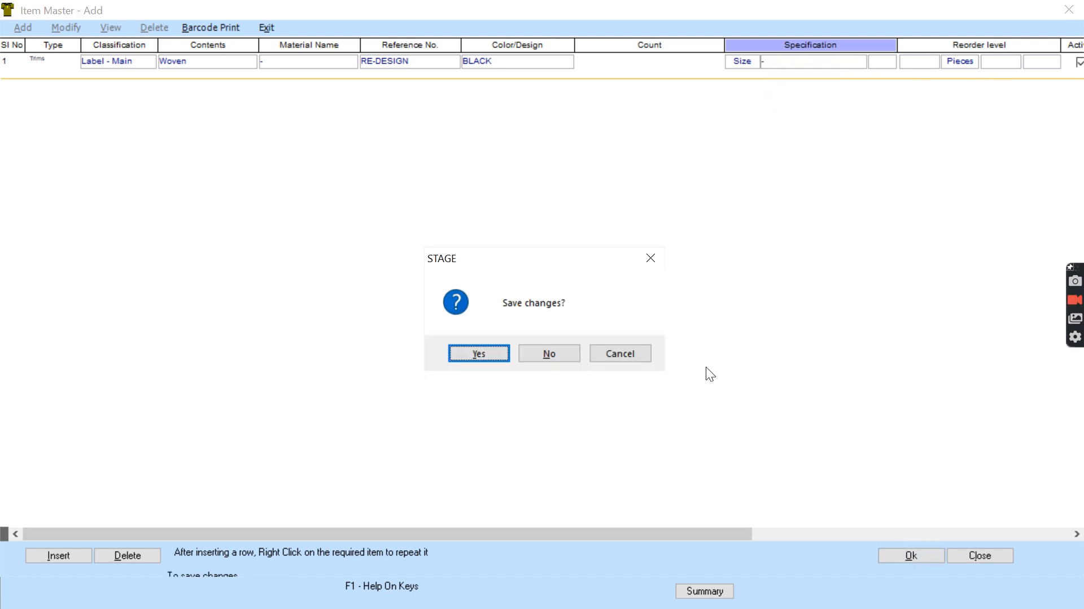
left_click(487, 354)
left_click(587, 356)
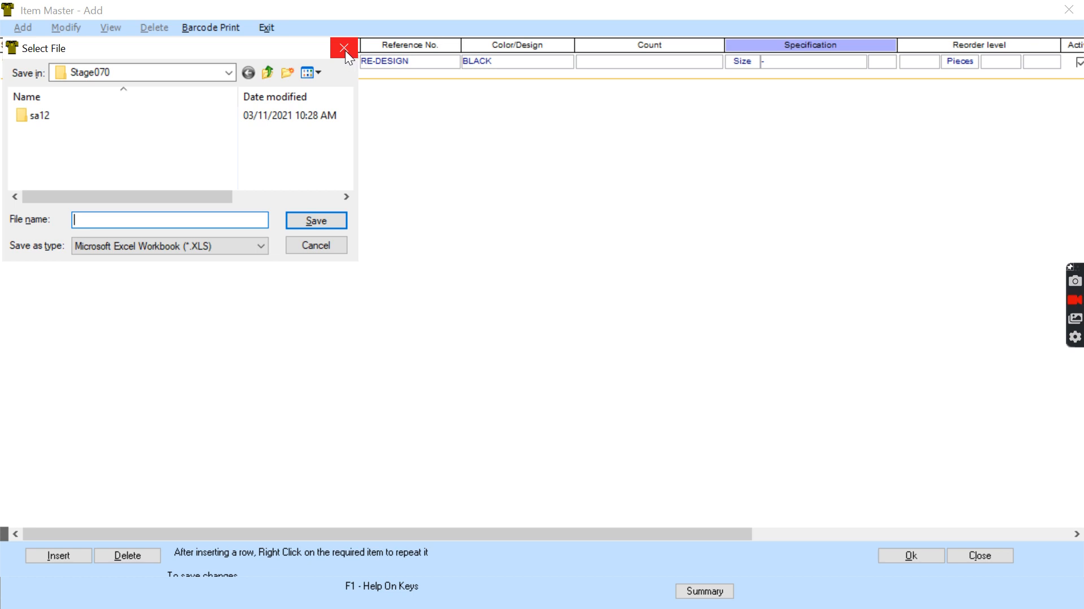
left_click(335, 244)
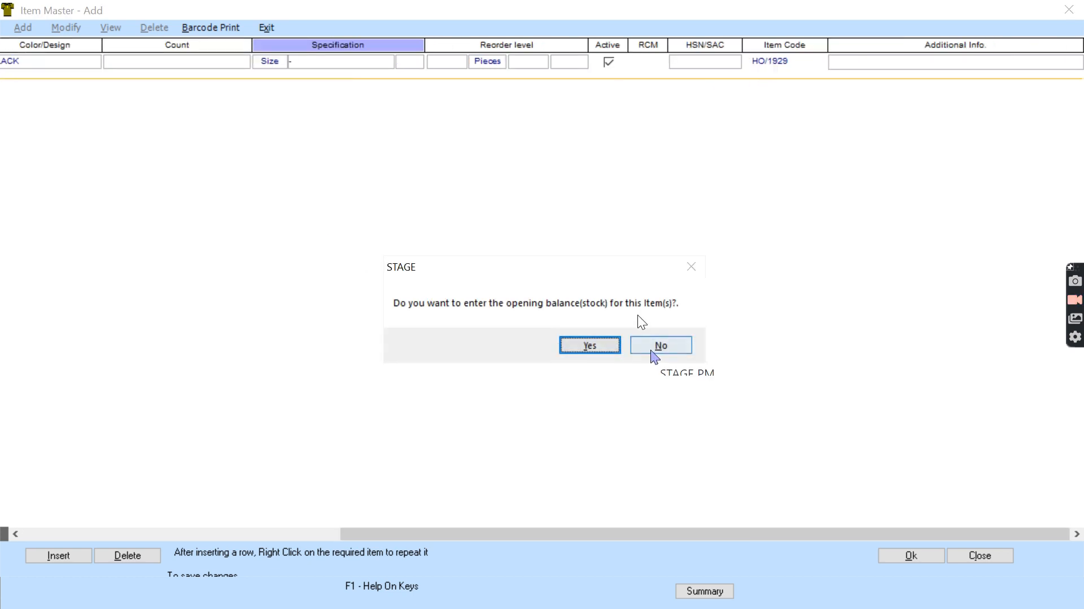
left_click(660, 340)
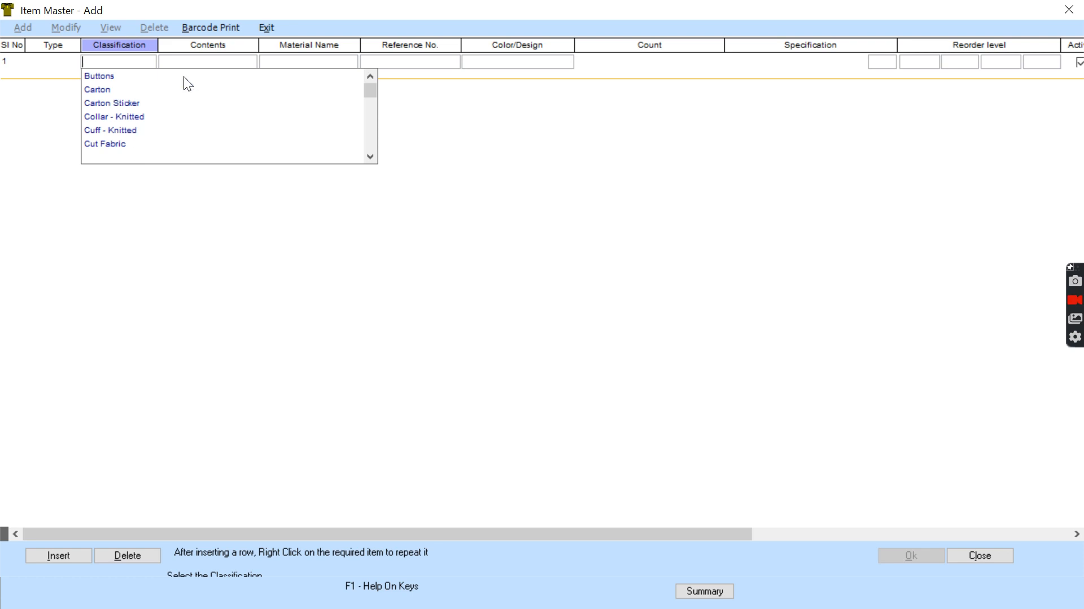
- Start another item with classification Label - Size, contents Woven and material name "-"
left_click_drag(366, 84, 372, 118)
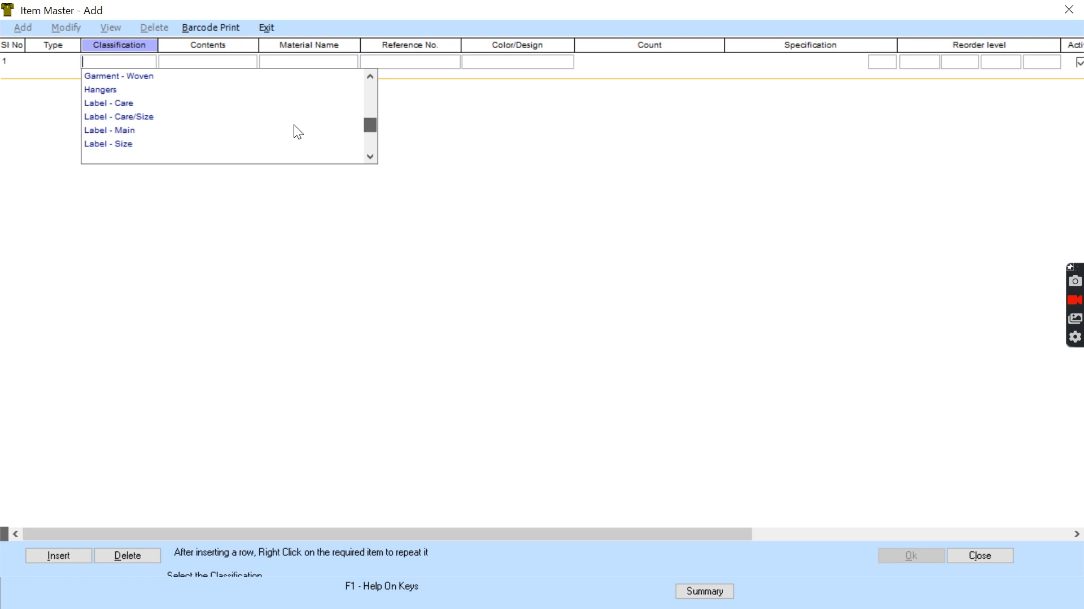
left_click(99, 146)
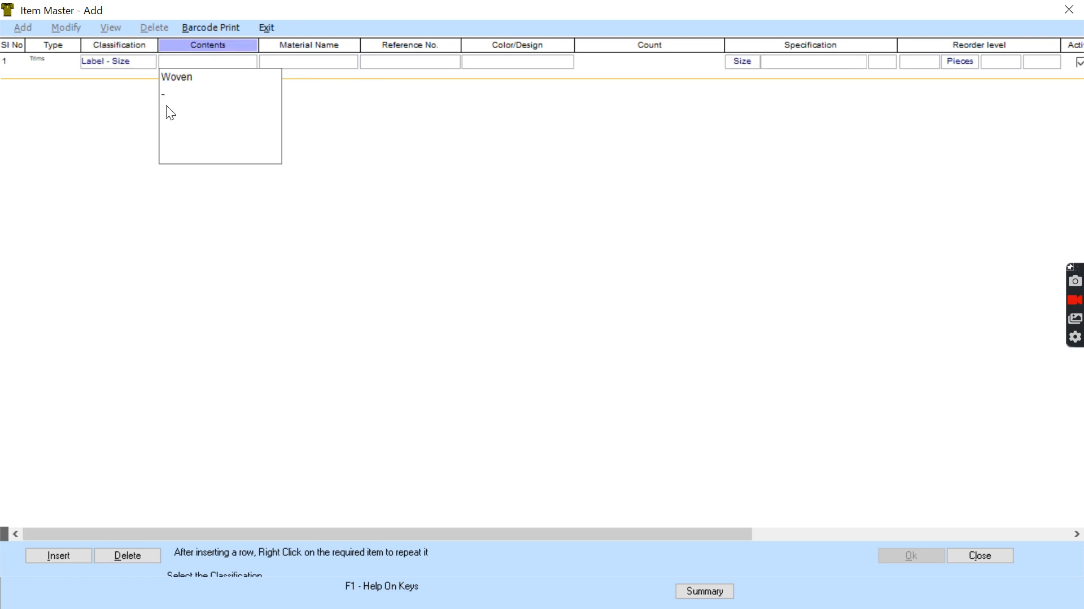
left_click(198, 77)
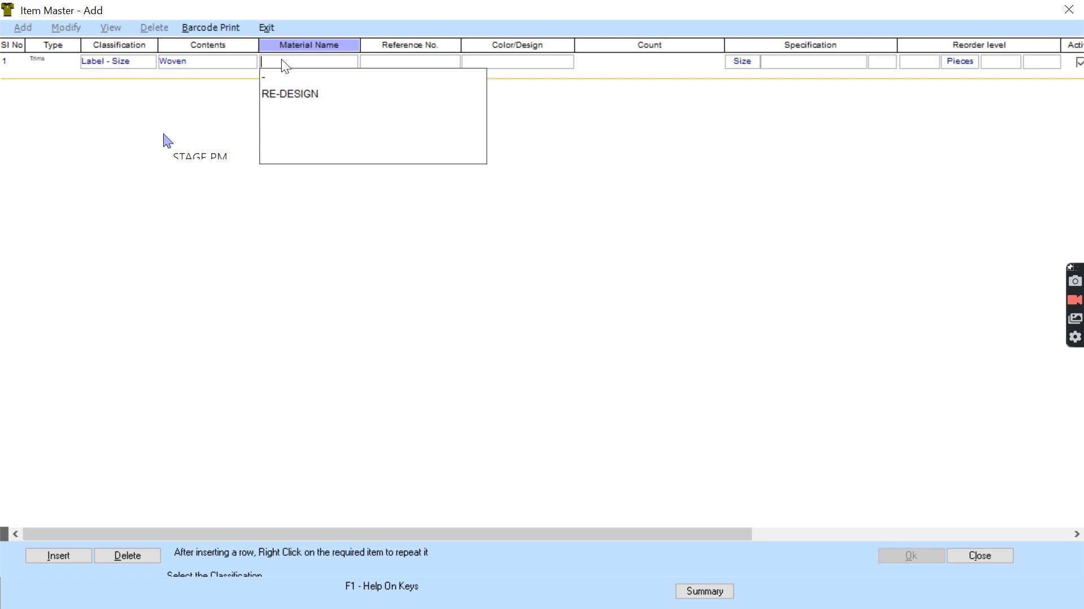
left_click(298, 93)
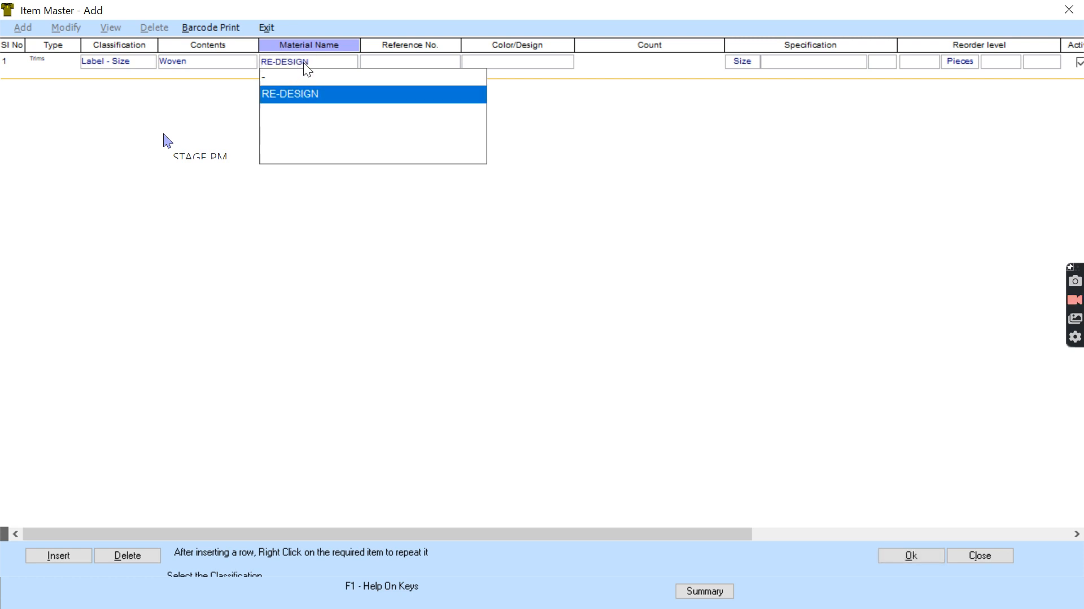
left_click(262, 75)
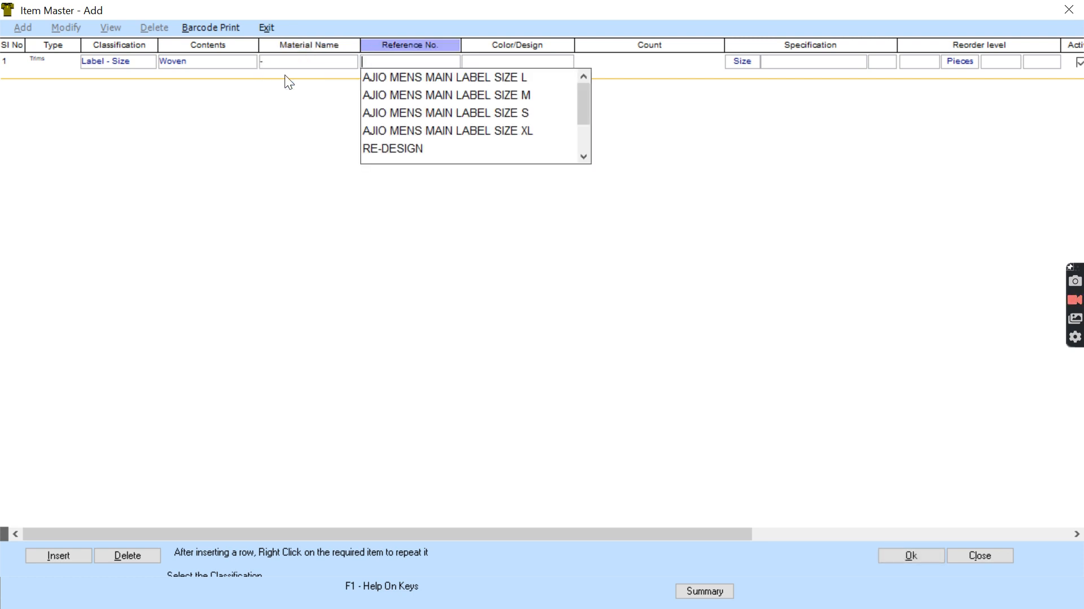
- Give the size label reference number RE-DESIGN, color/design BLACK and size specification "-"
left_click(412, 144)
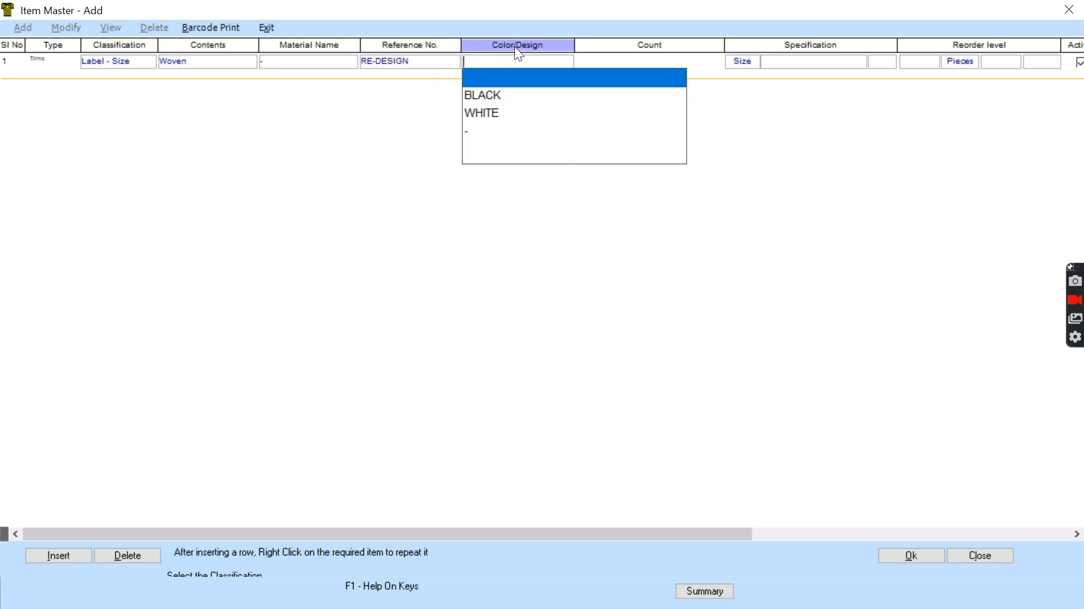
left_click(479, 95)
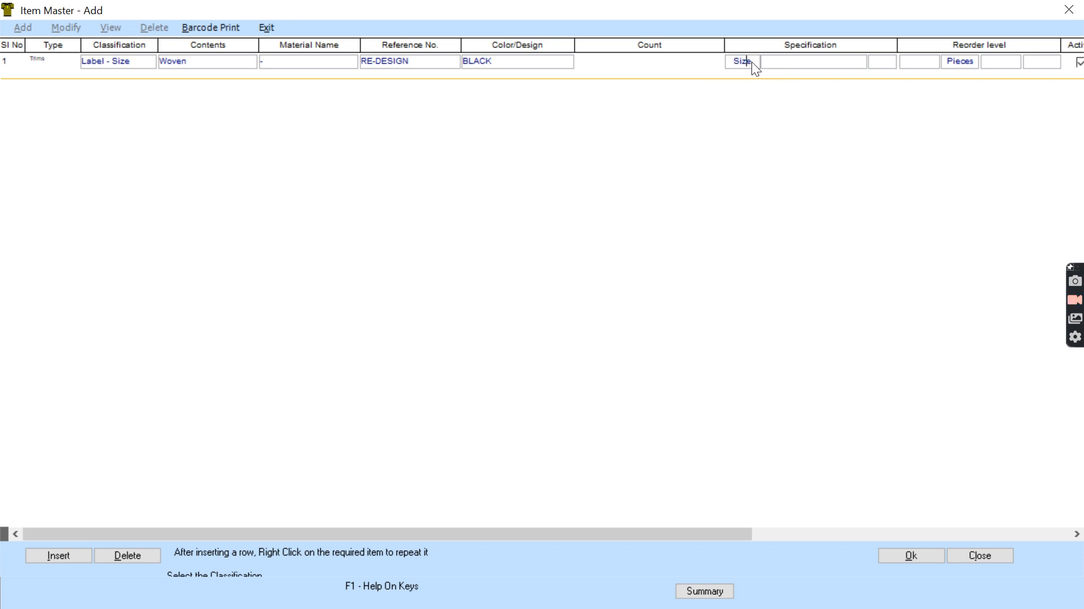
left_click(788, 66)
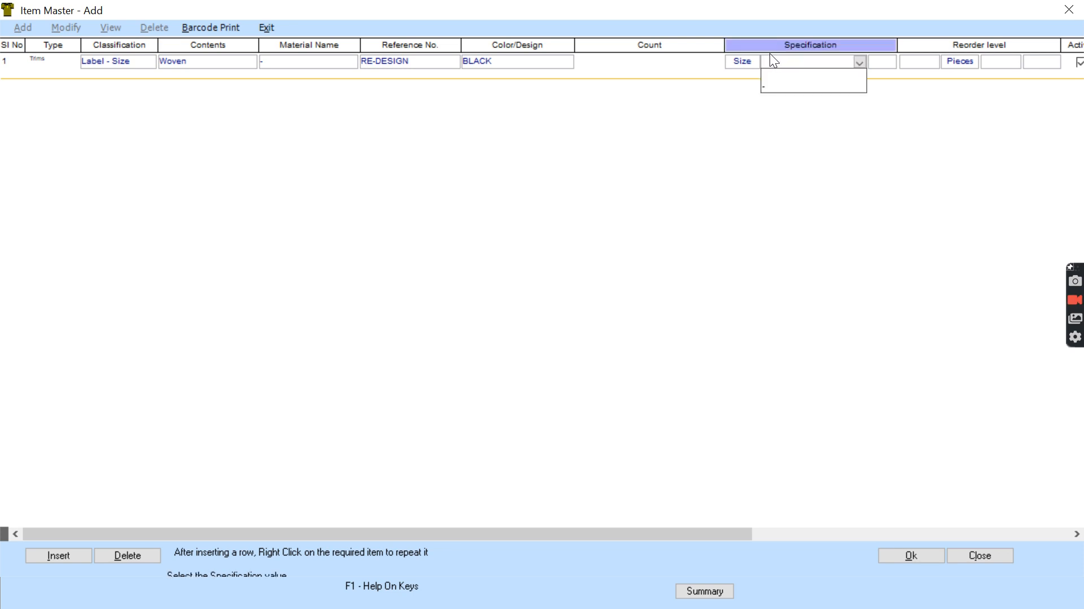
left_click(769, 87)
key("Return")
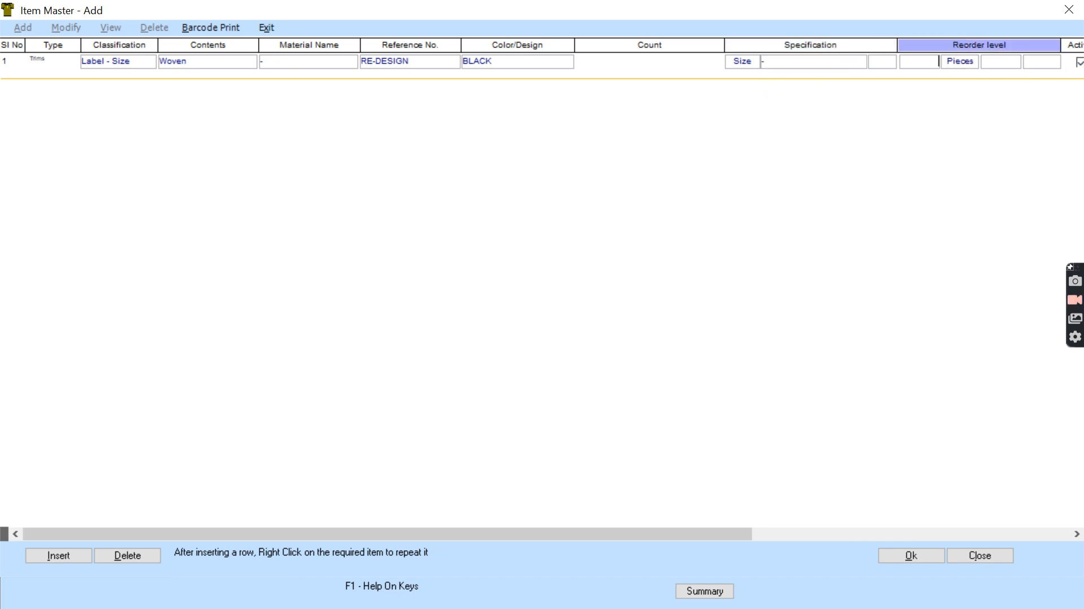
- Save the size label item without Excel export or opening stock, and return to the trims specifications
left_click(920, 557)
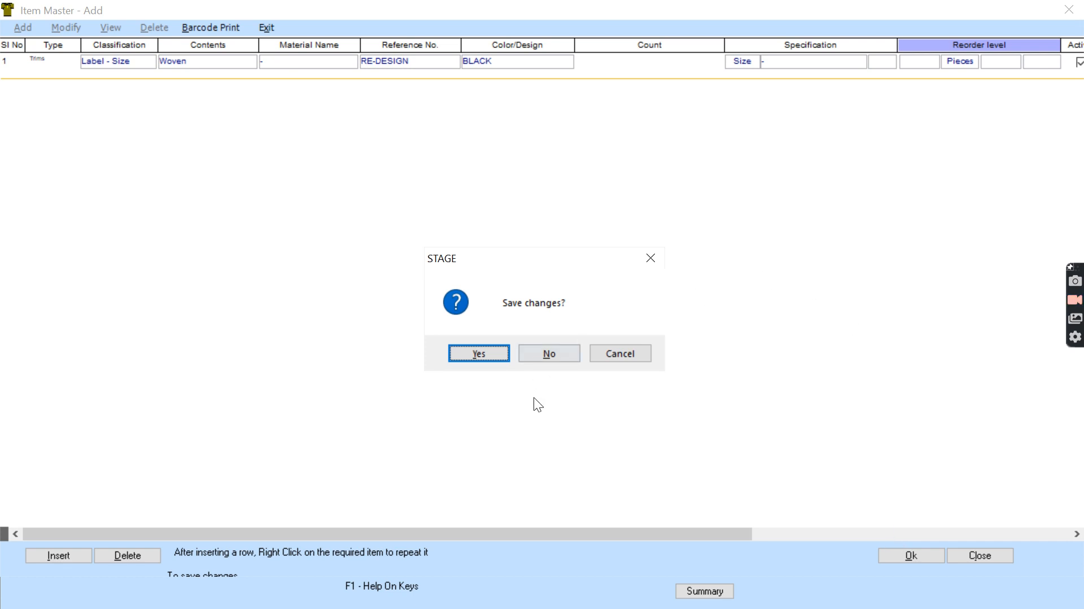
left_click(466, 355)
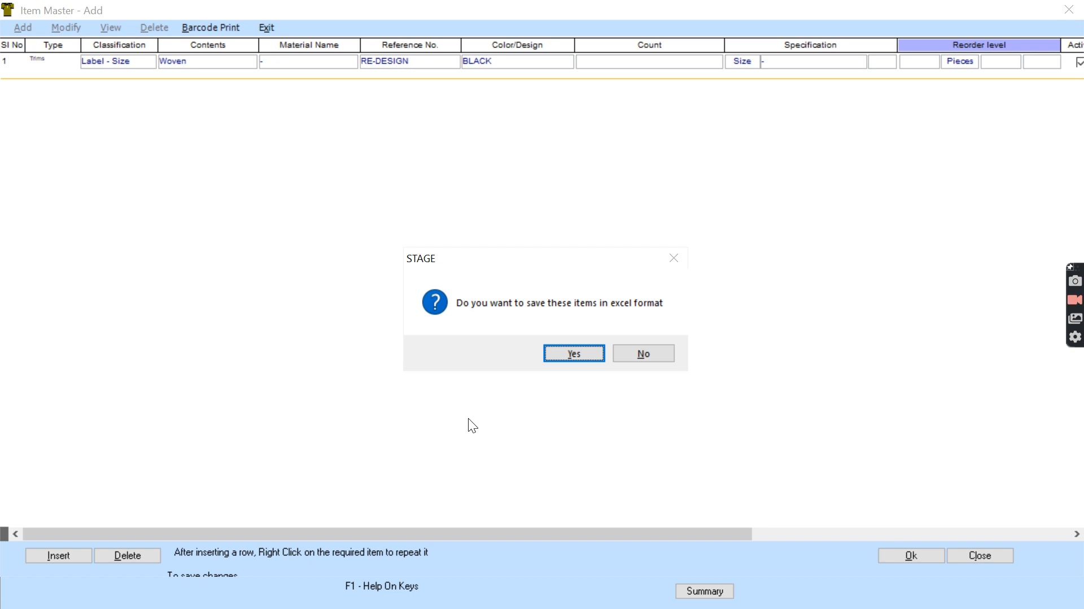
left_click(625, 354)
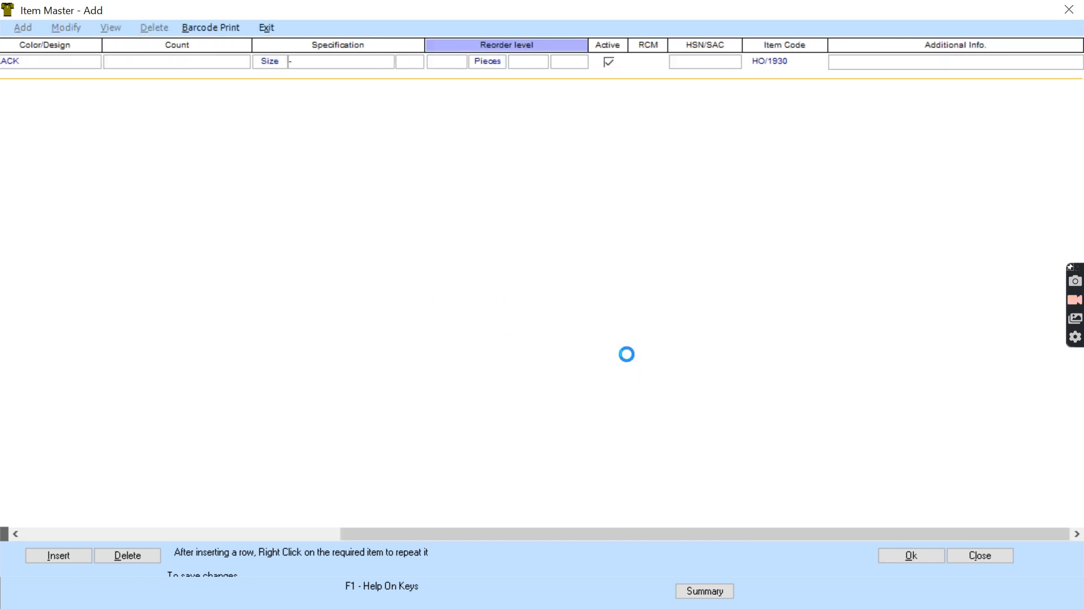
left_click(649, 346)
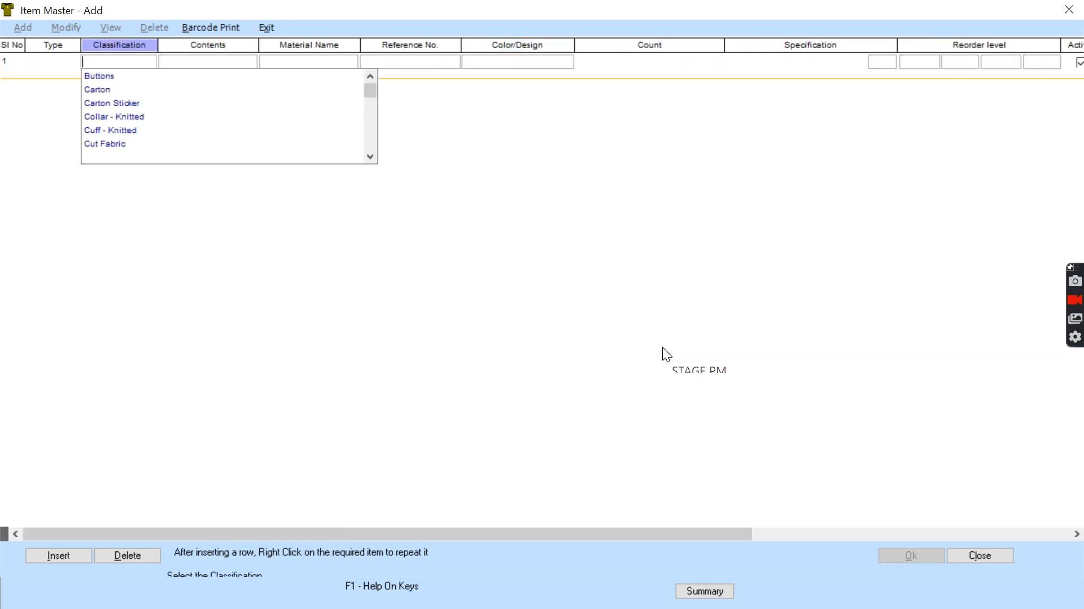
left_click(264, 31)
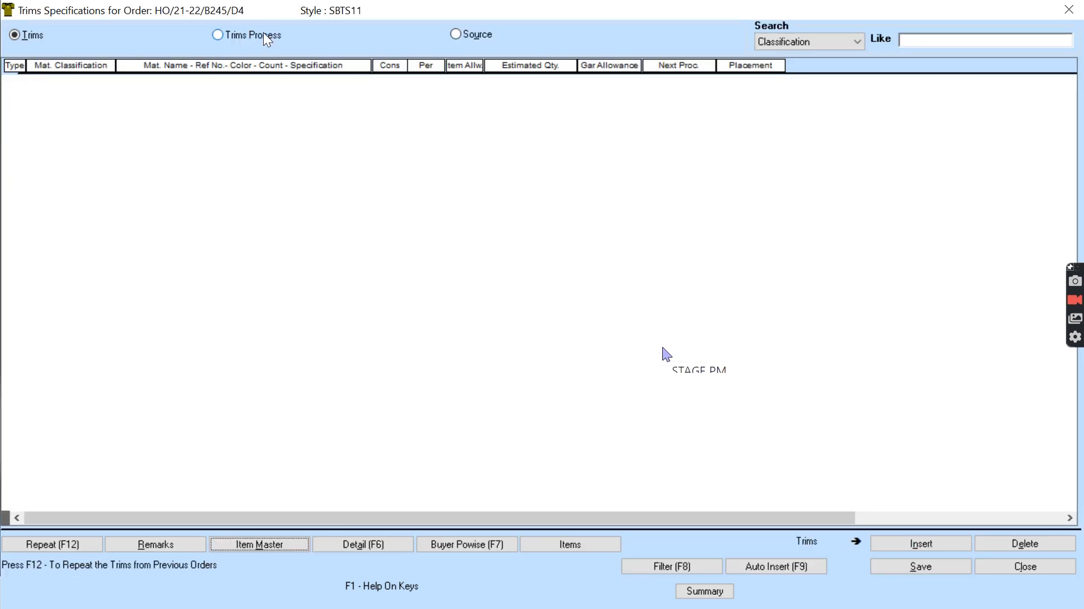
- Insert a trims row with classification Label - Size using the woven RE-DESIGN BLACK item
left_click(915, 547)
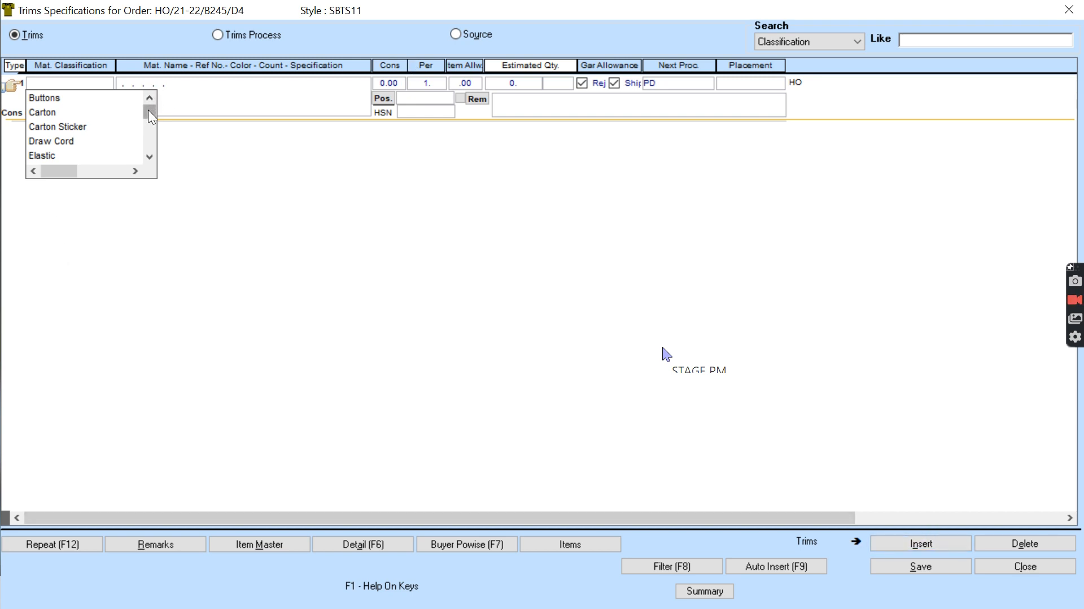
mouse_move(145, 117)
left_mouse_down()
mouse_move(147, 158)
mouse_move(159, 127)
left_mouse_up()
left_click(39, 128)
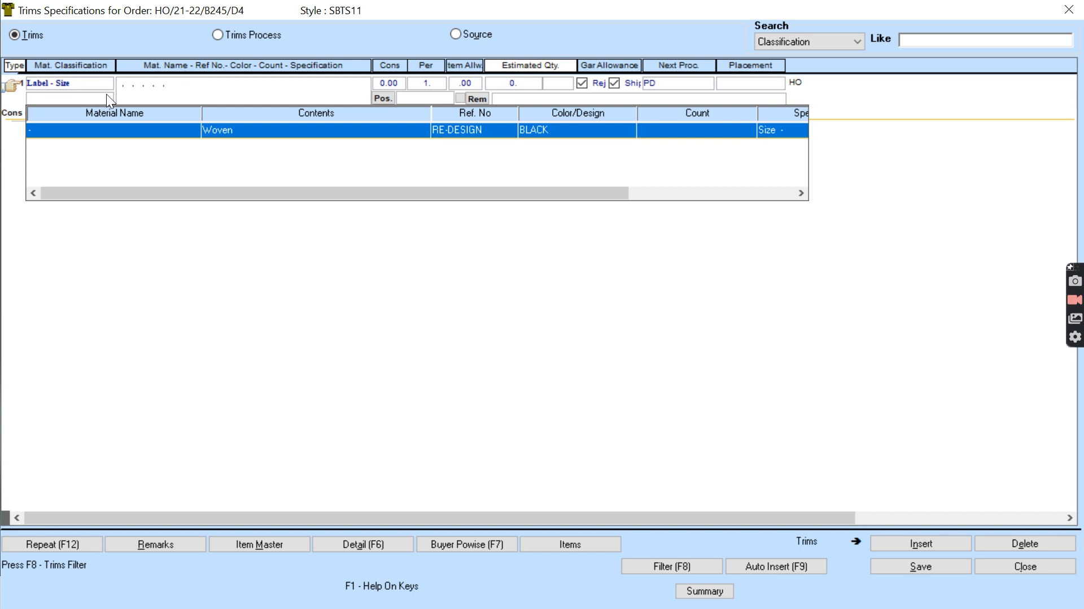
left_click(109, 131)
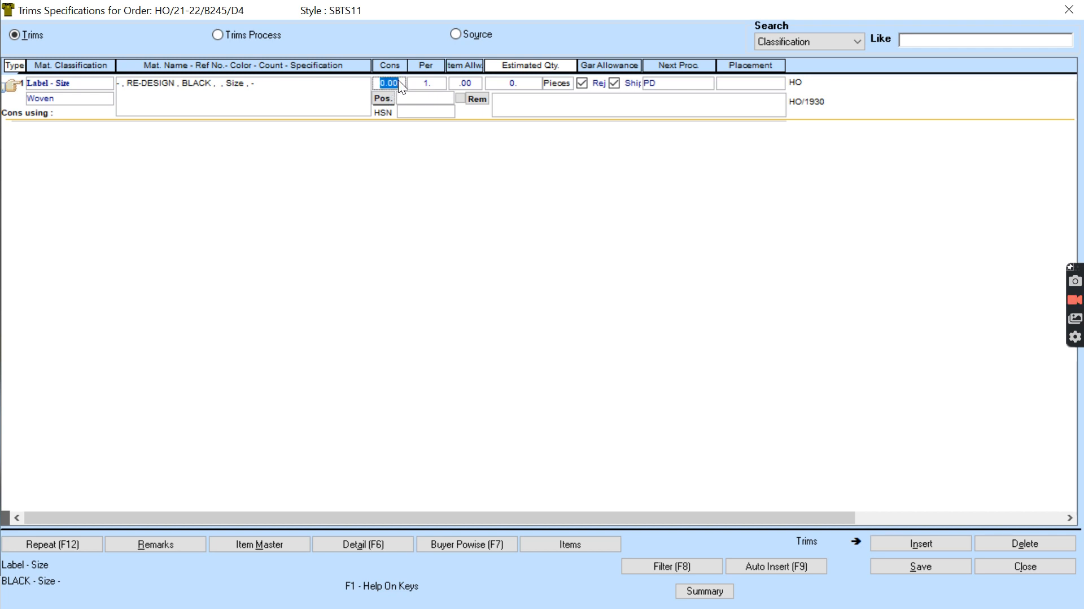
- Configure auto insert for the size label by order garment sizes, with consumption of 2 pieces per garment and 5% allowance
key("F9")
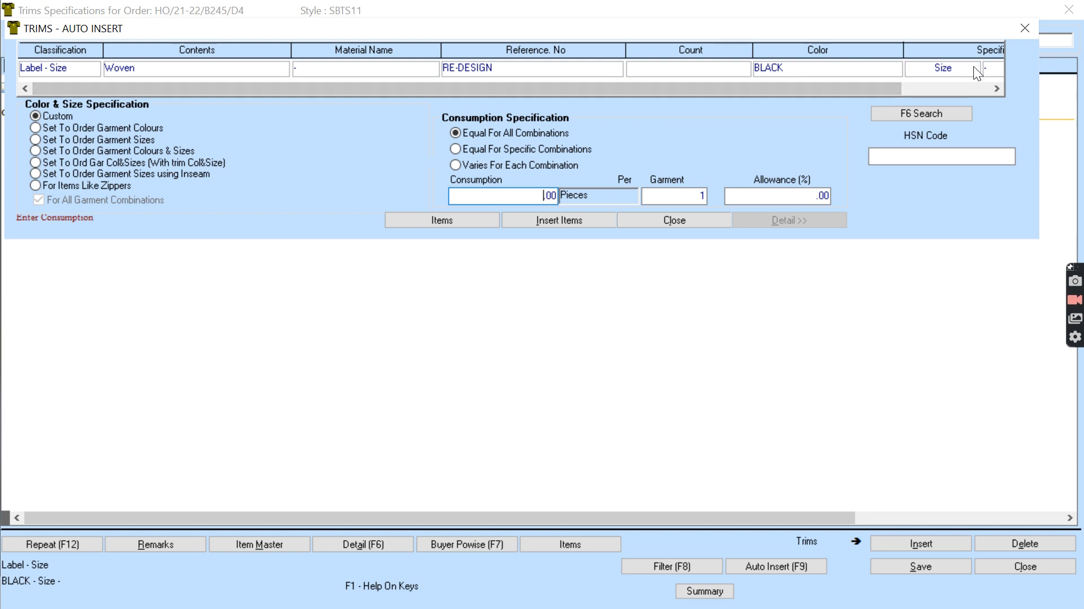
left_click(36, 138)
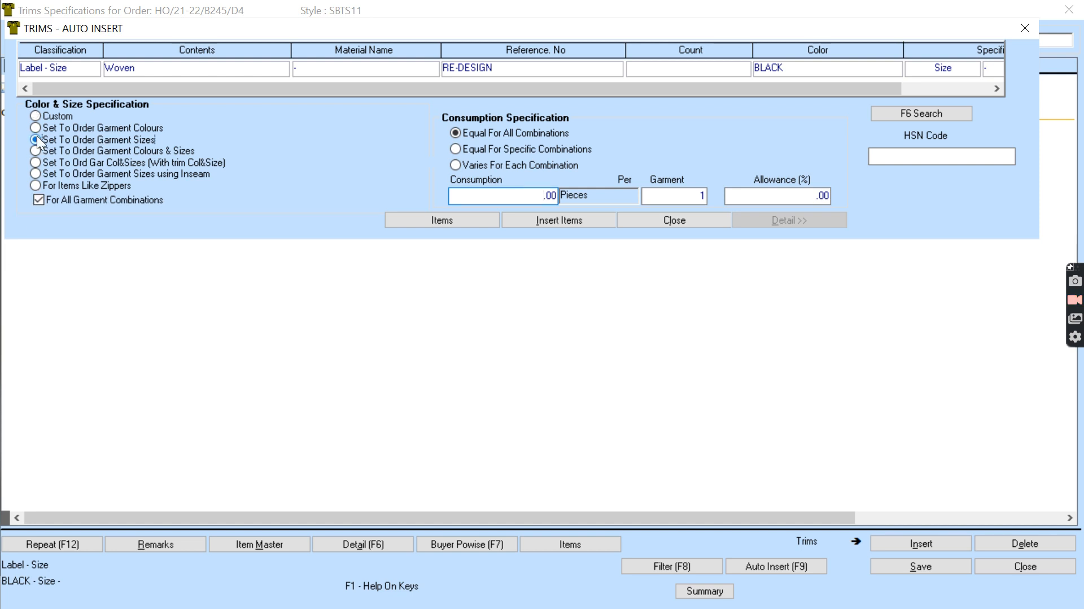
left_click(526, 197)
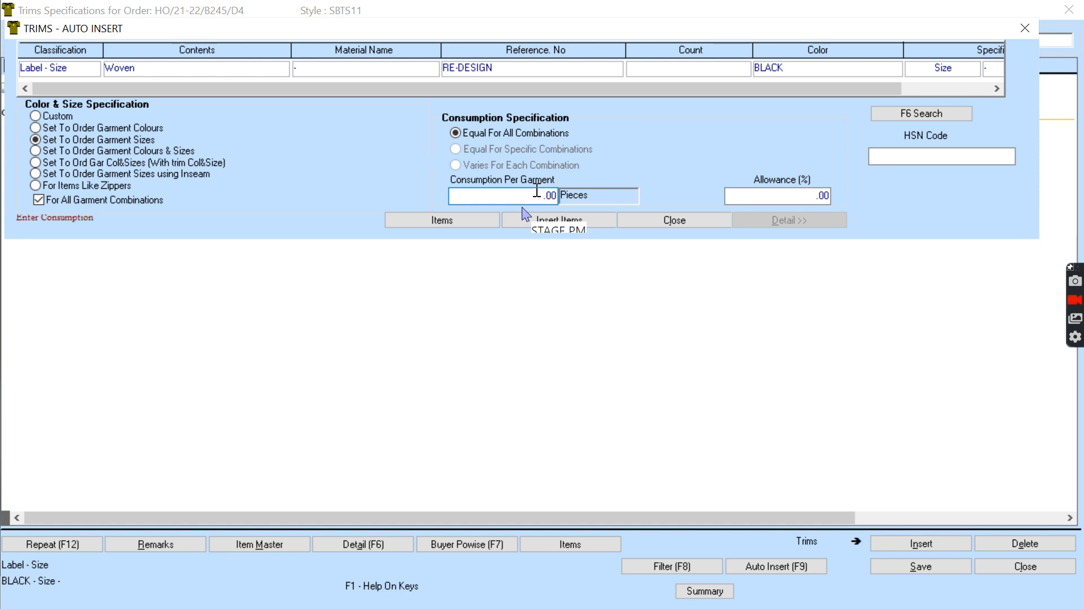
type("1")
left_click(815, 194)
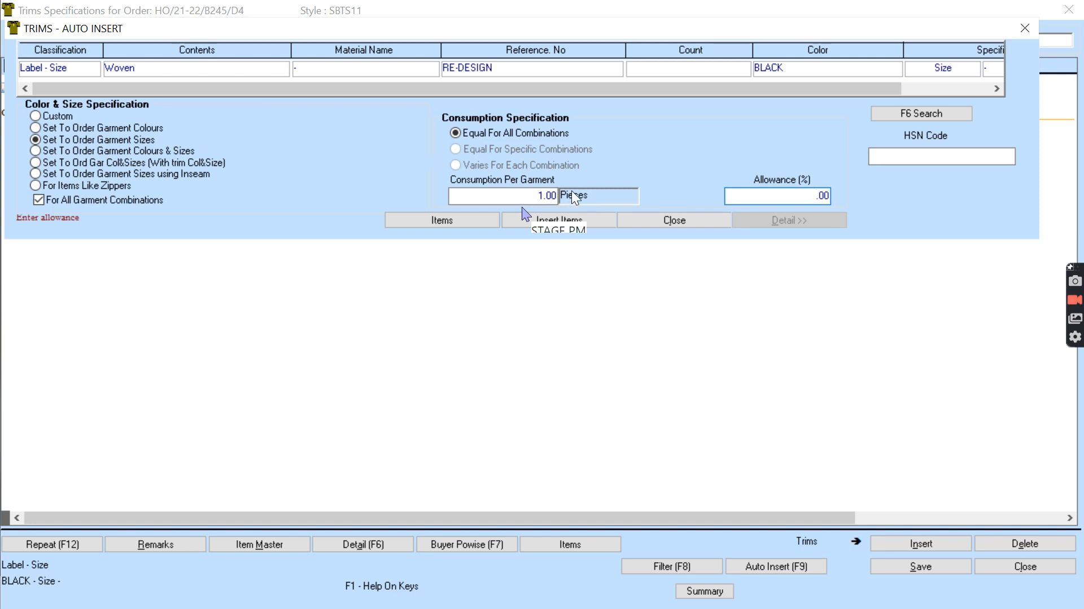
left_click(547, 196)
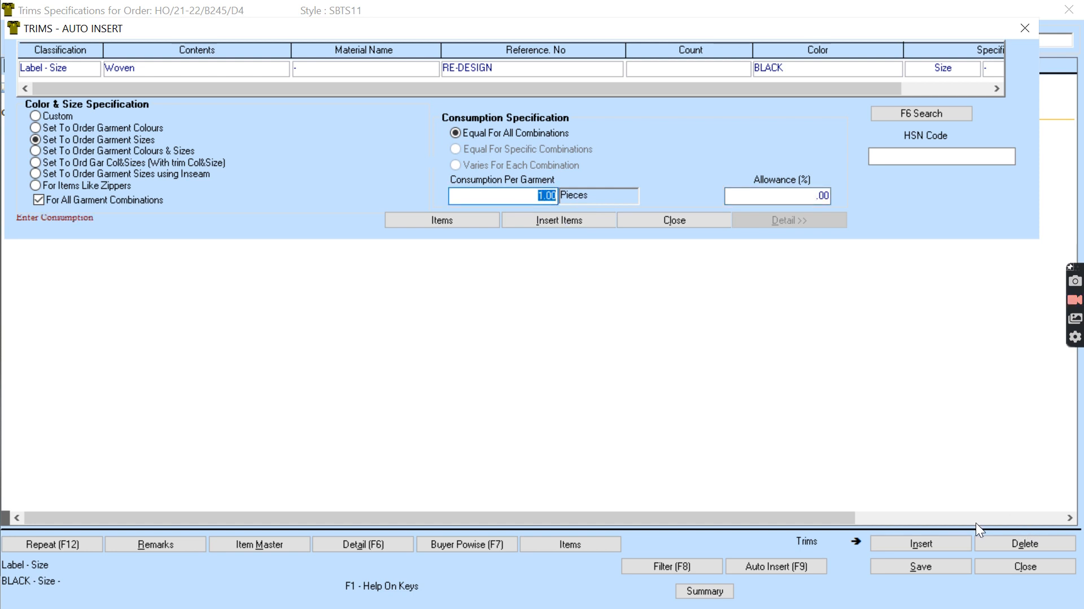
type("2")
key("Return")
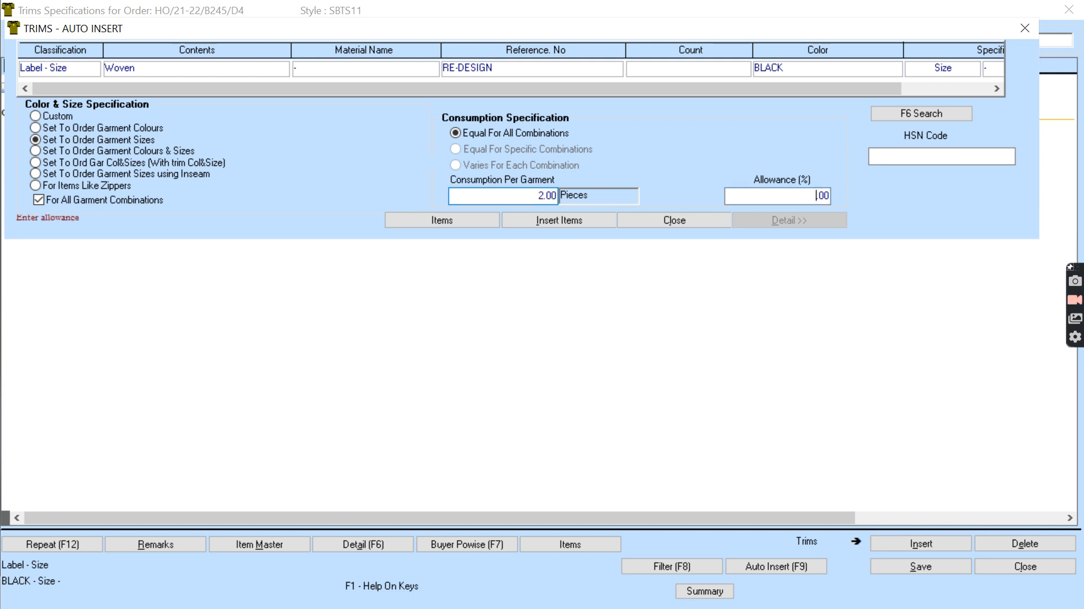
type("5")
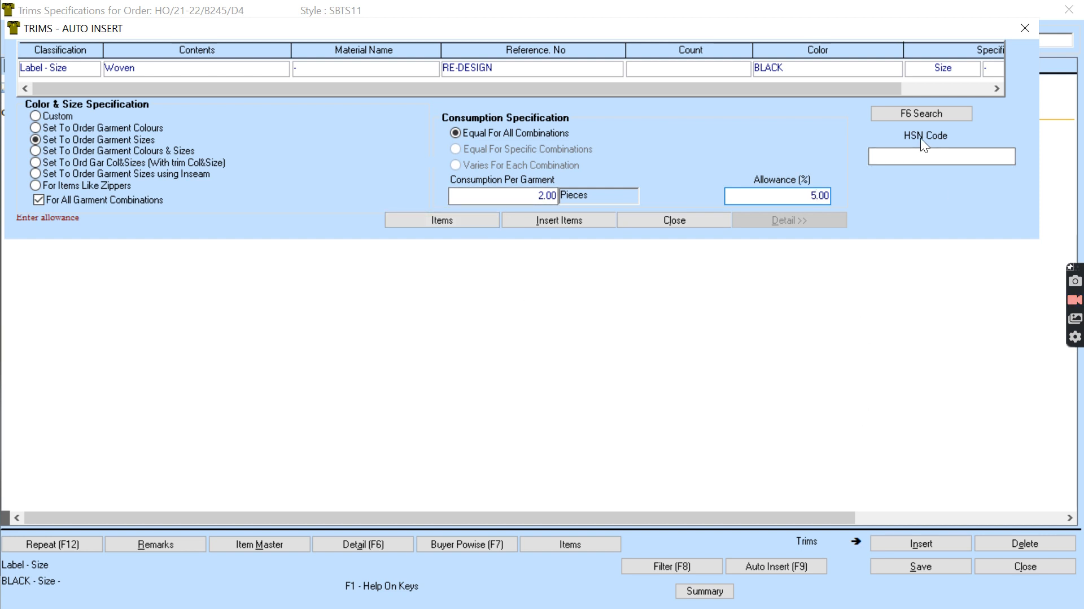
- Insert the size-wise label items into the trims list and open the size M label's consumption for editing
left_click(583, 218)
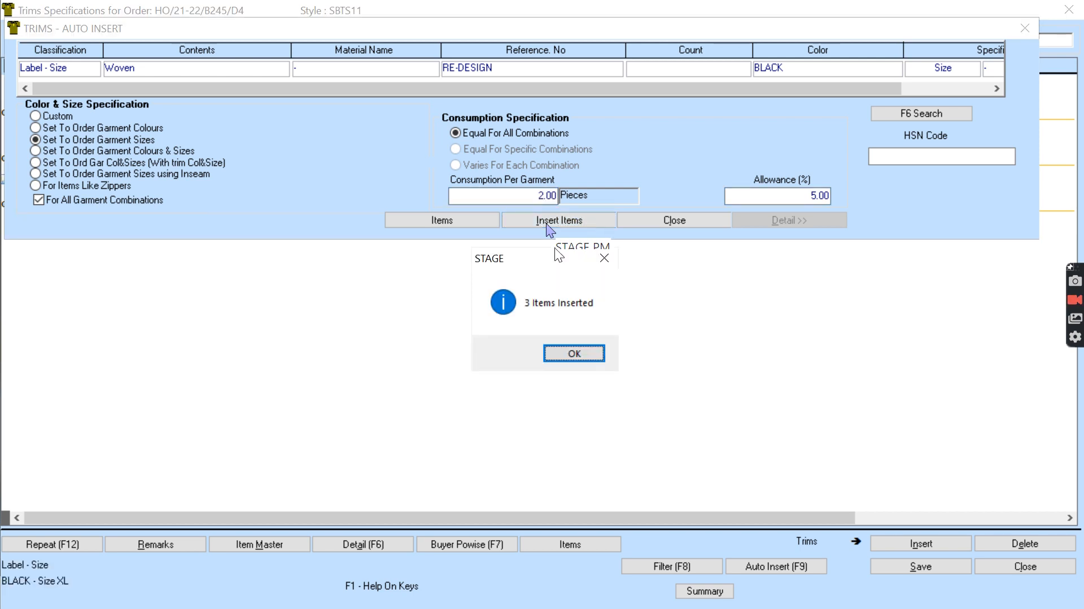
left_click(589, 351)
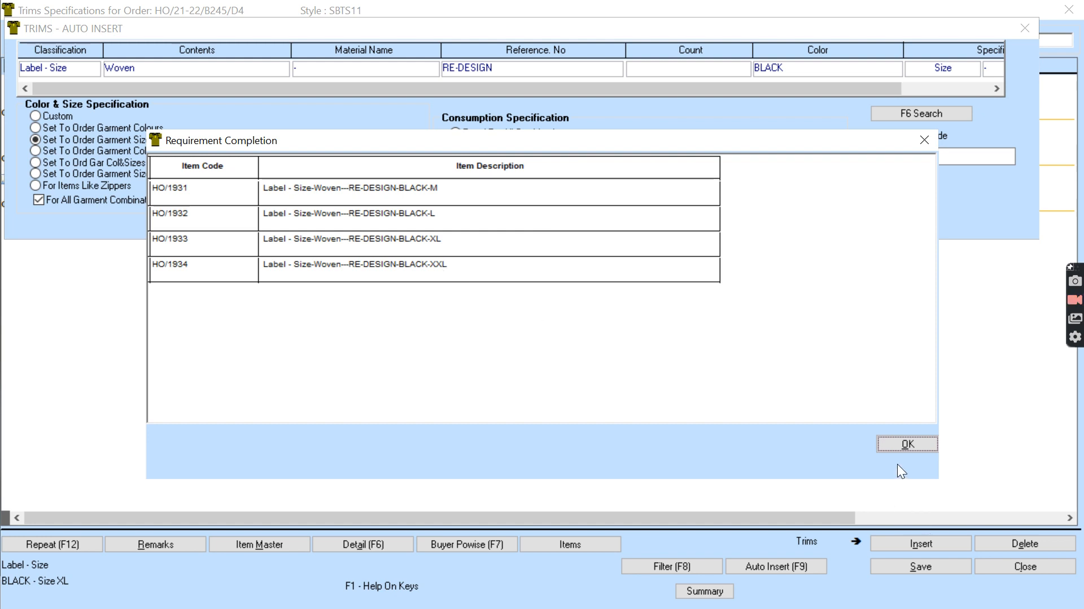
left_click(904, 443)
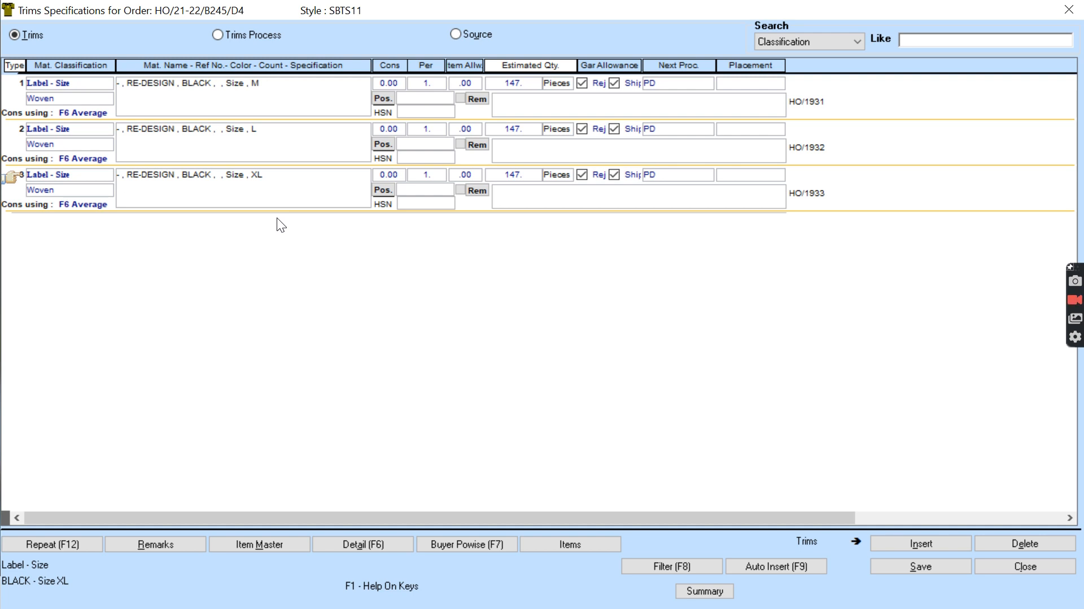
left_click(397, 83)
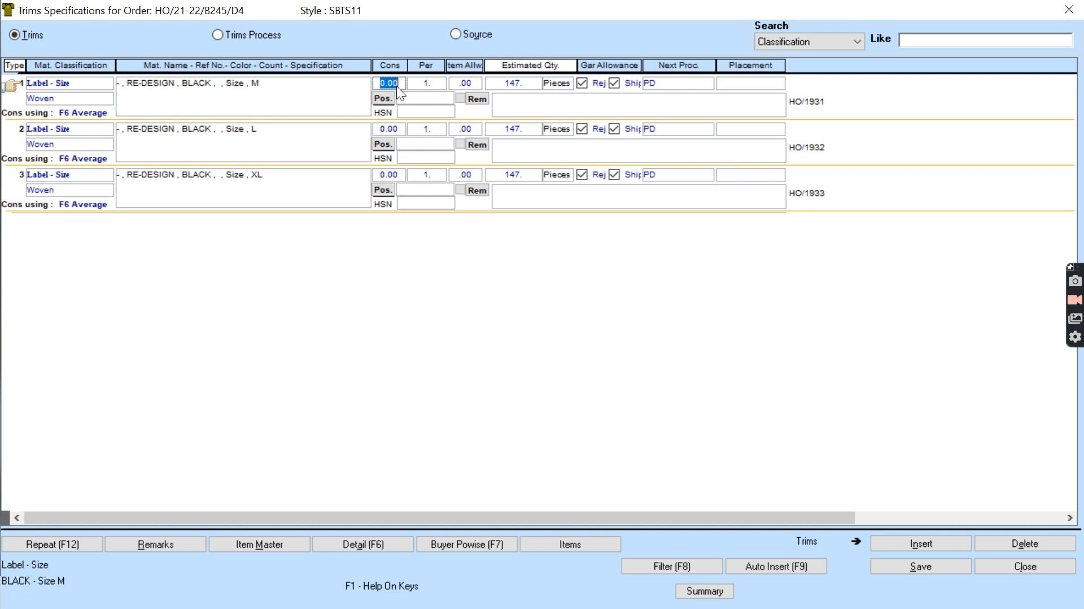
- Open the size M label's consumption details and view the BOTTOM and hoody top components separately and together
left_click(383, 544)
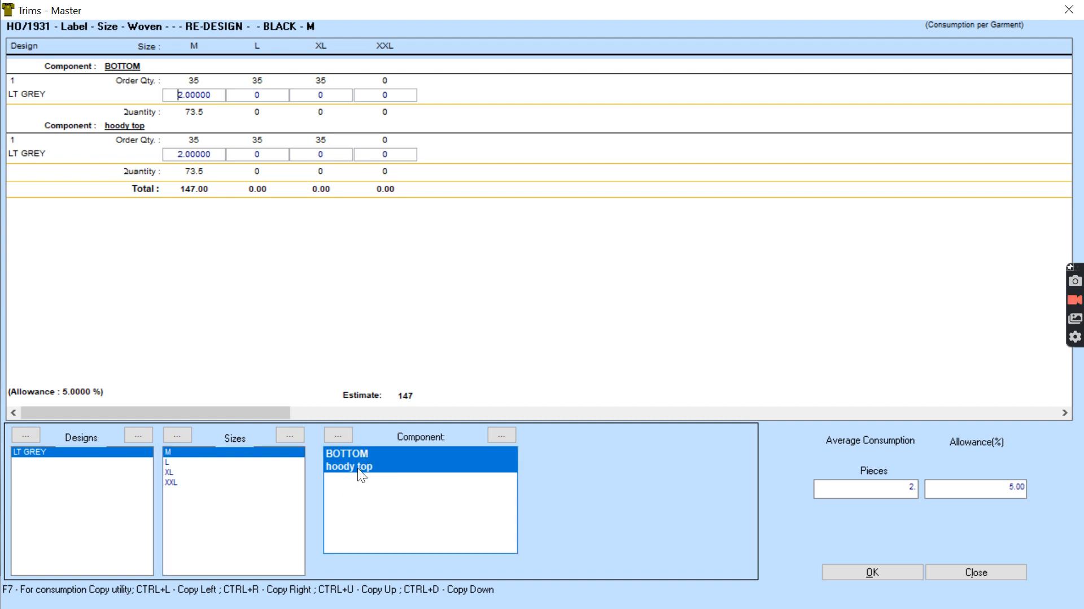
left_click(909, 489)
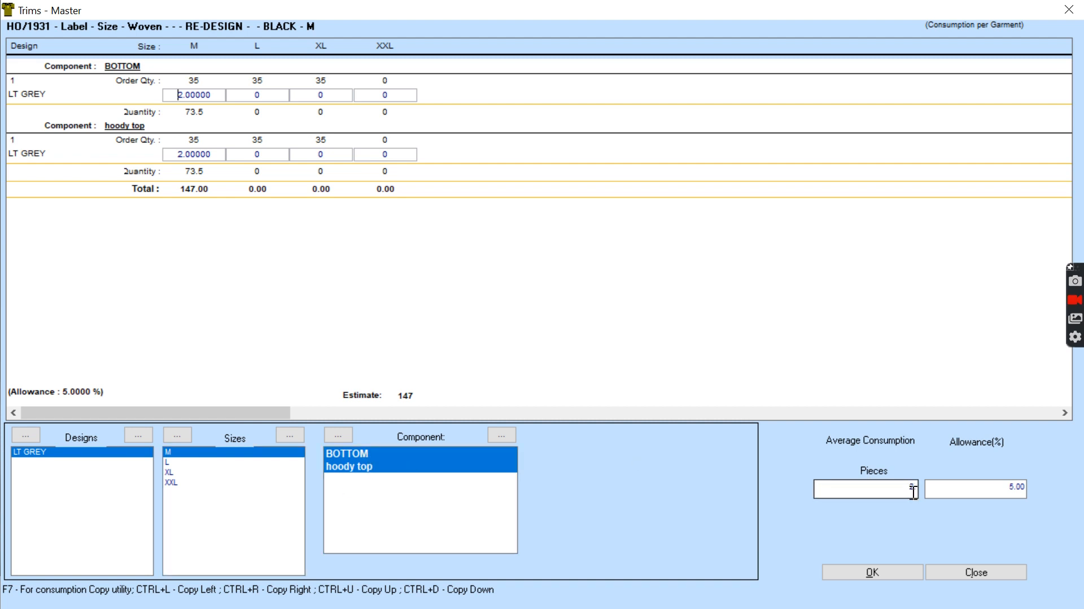
type("2.")
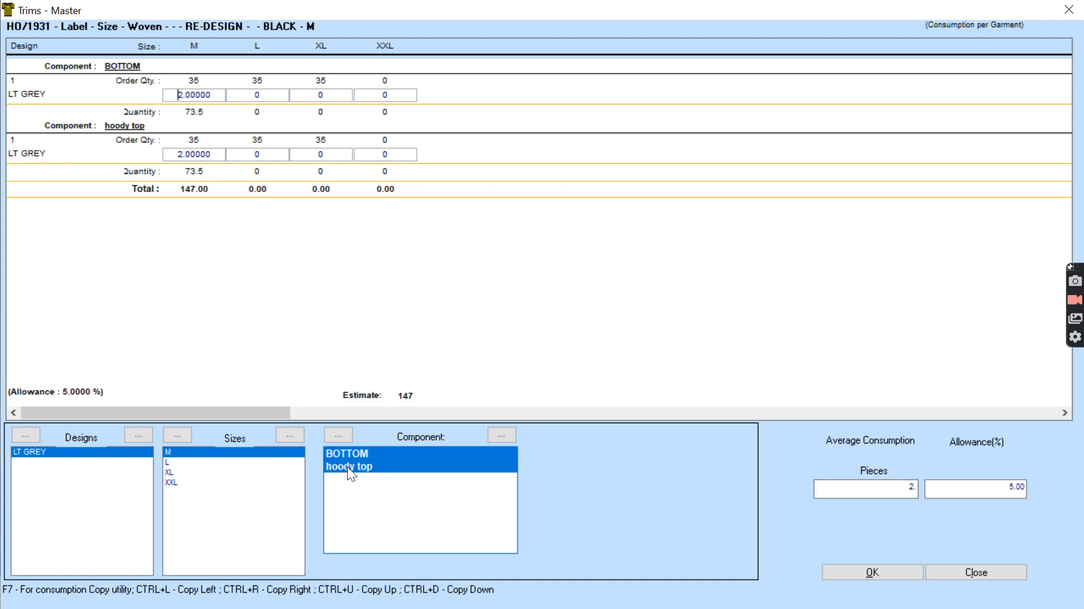
left_click(349, 455)
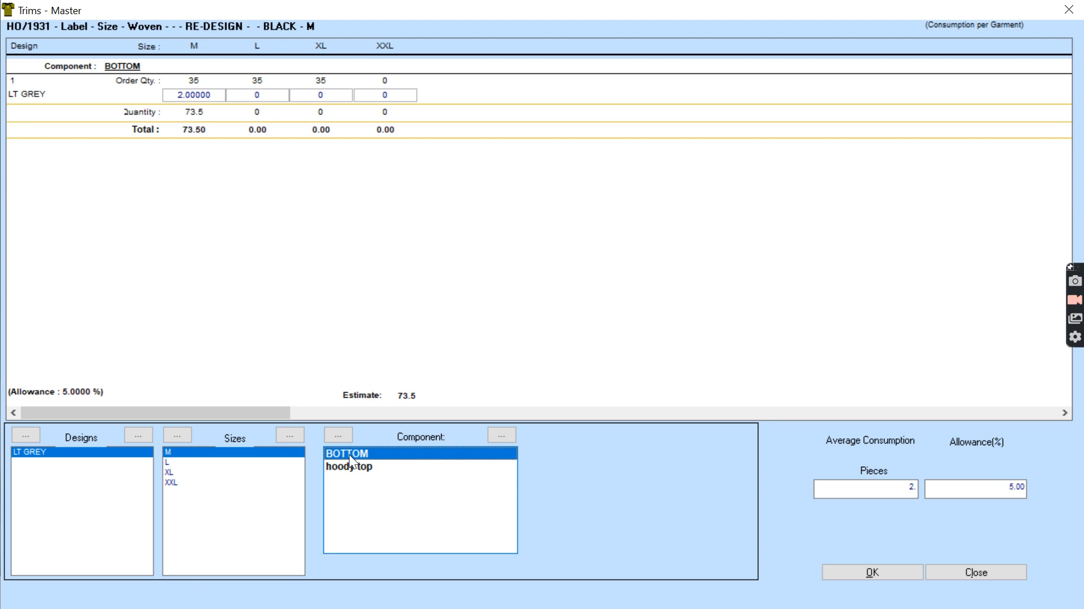
left_click(365, 470)
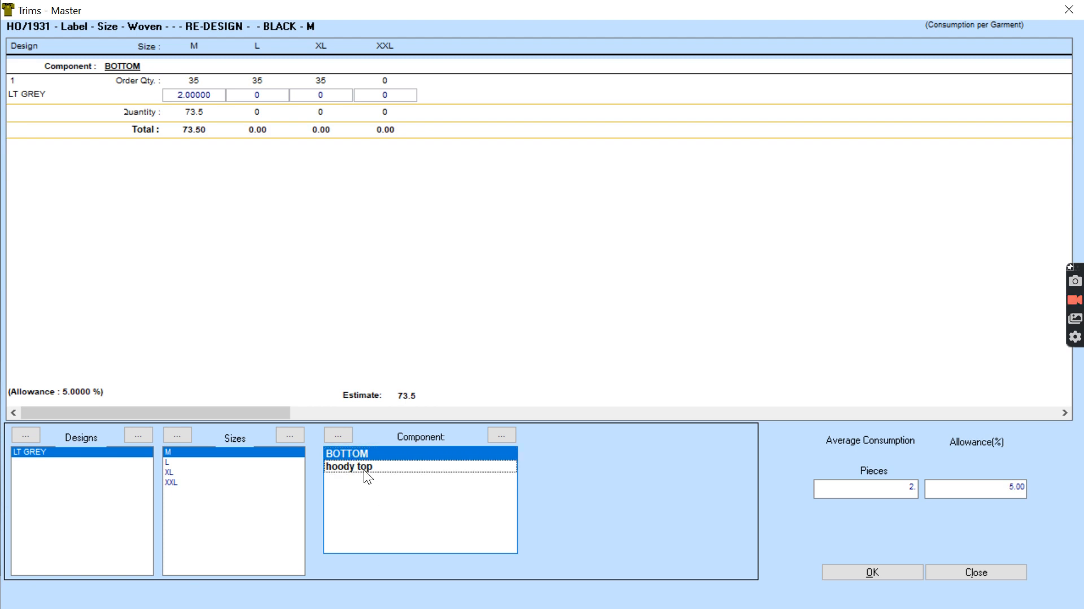
left_click(362, 468)
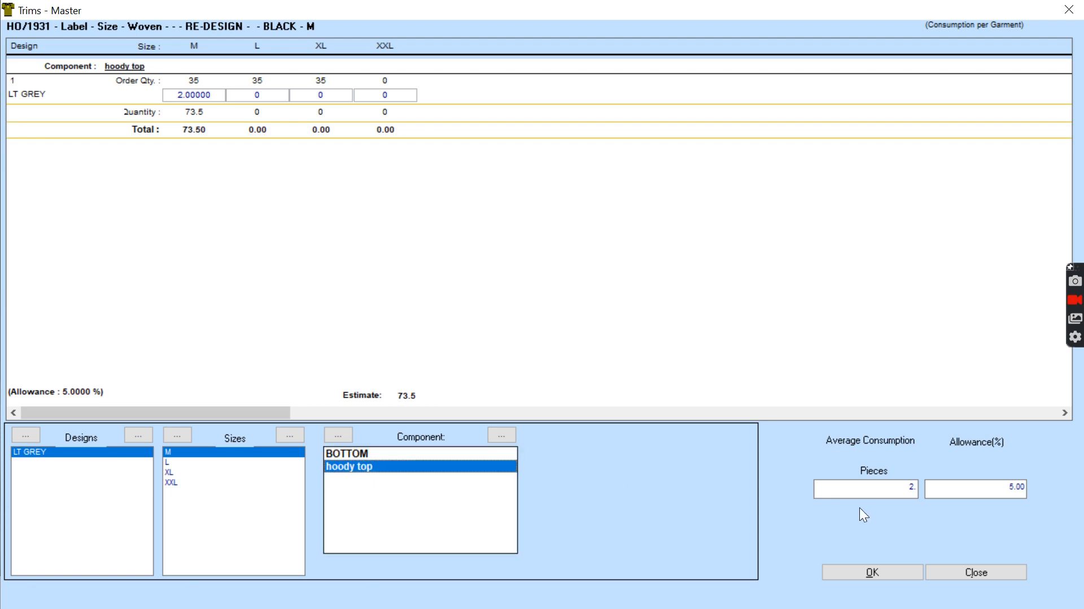
left_click(379, 452, "ctrl")
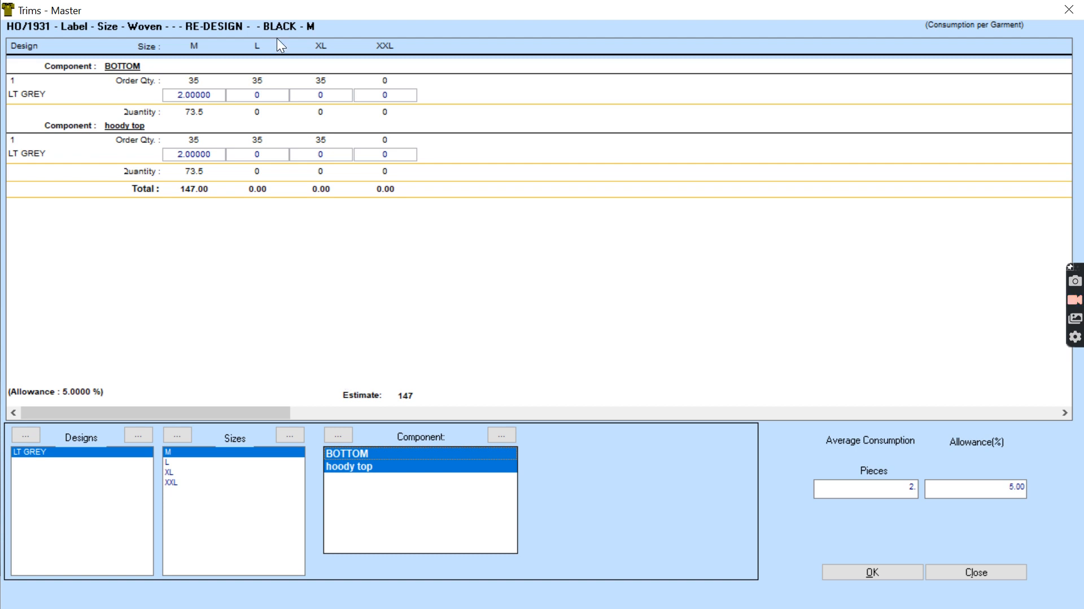
- Set the size M label's consumption to 1 piece for both the BOTTOM and hoody top components, and confirm
left_click(209, 95)
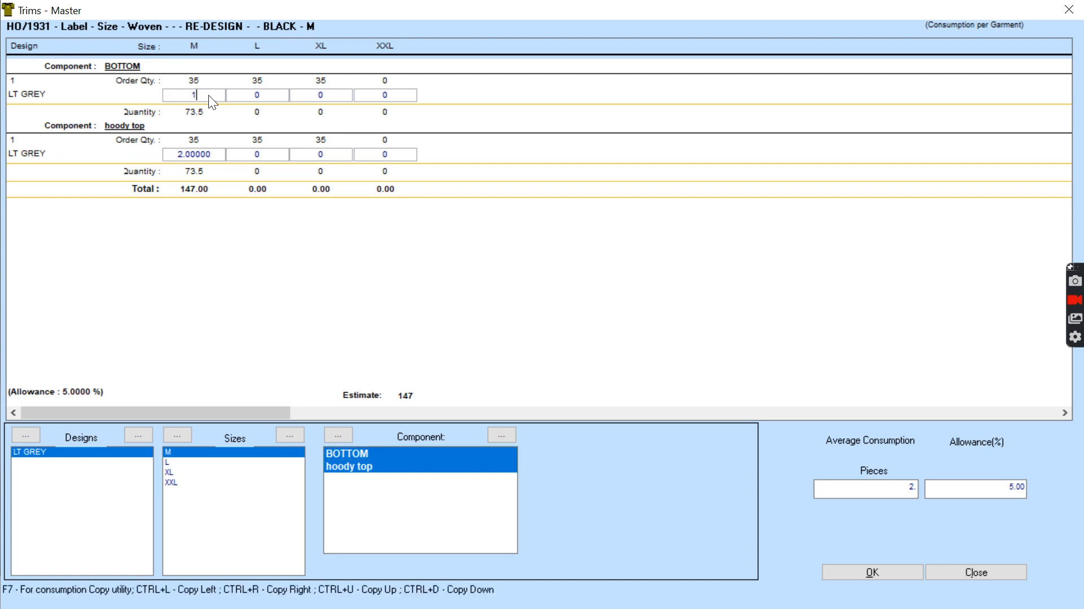
left_click(204, 154)
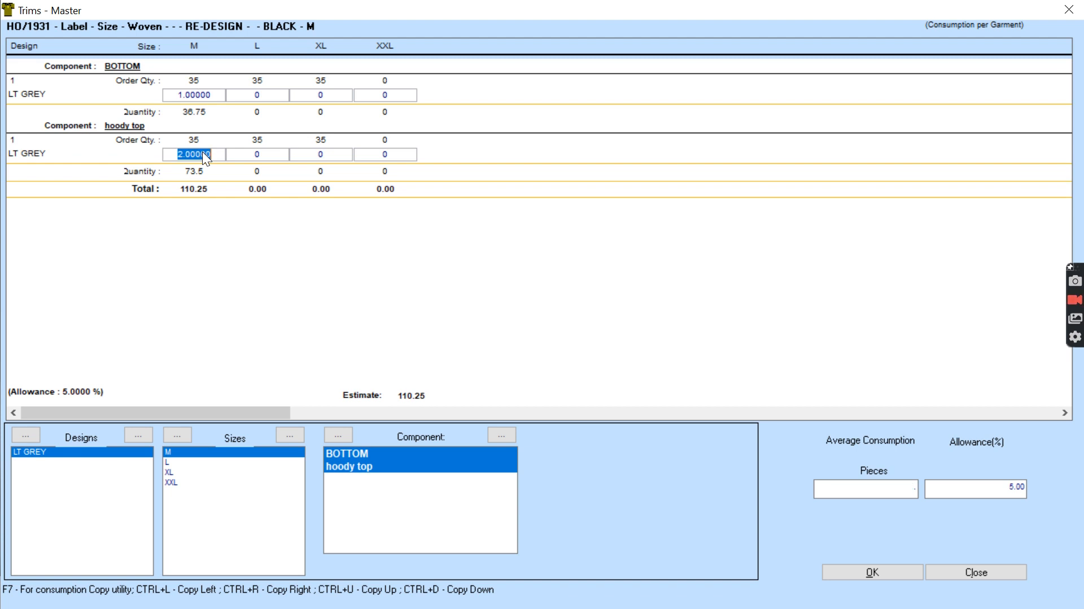
type("1")
key("Tab")
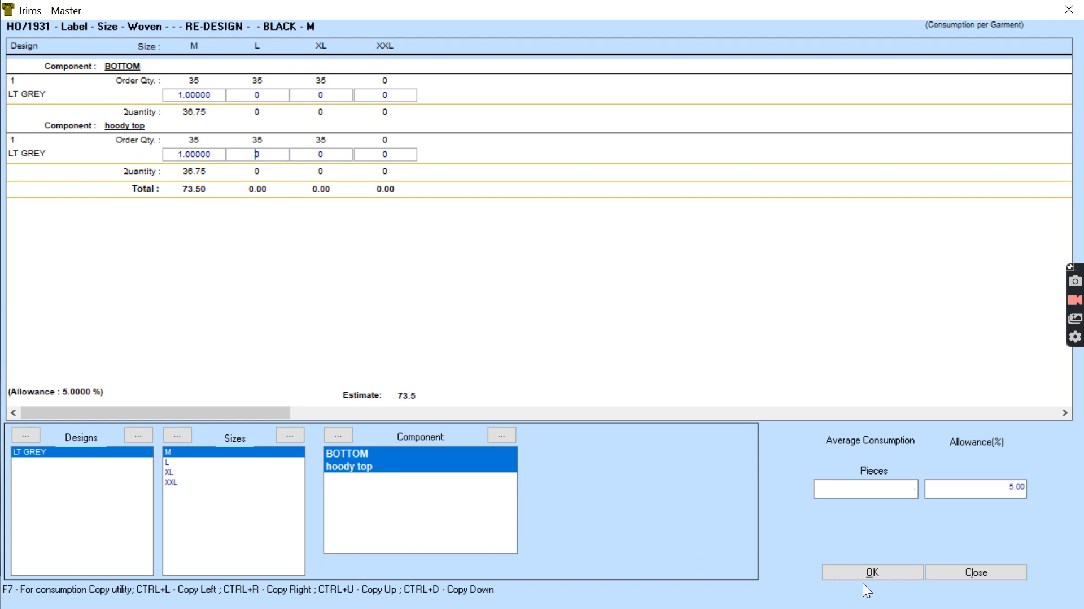
left_click(880, 577)
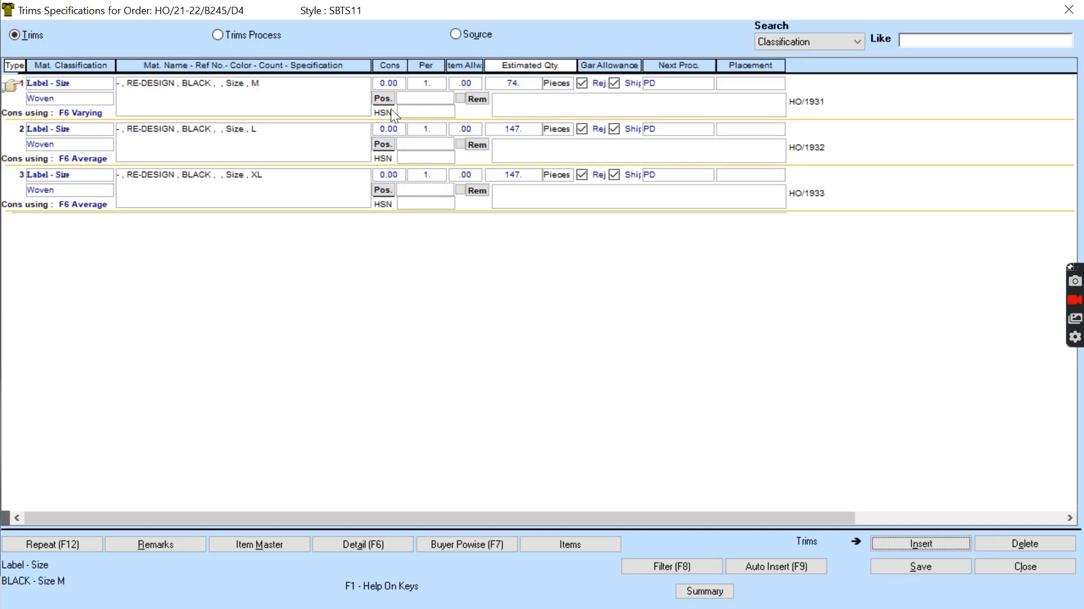
- Reopen the size M label's consumption details to check the values per component, and return to the trims list
left_click(387, 85)
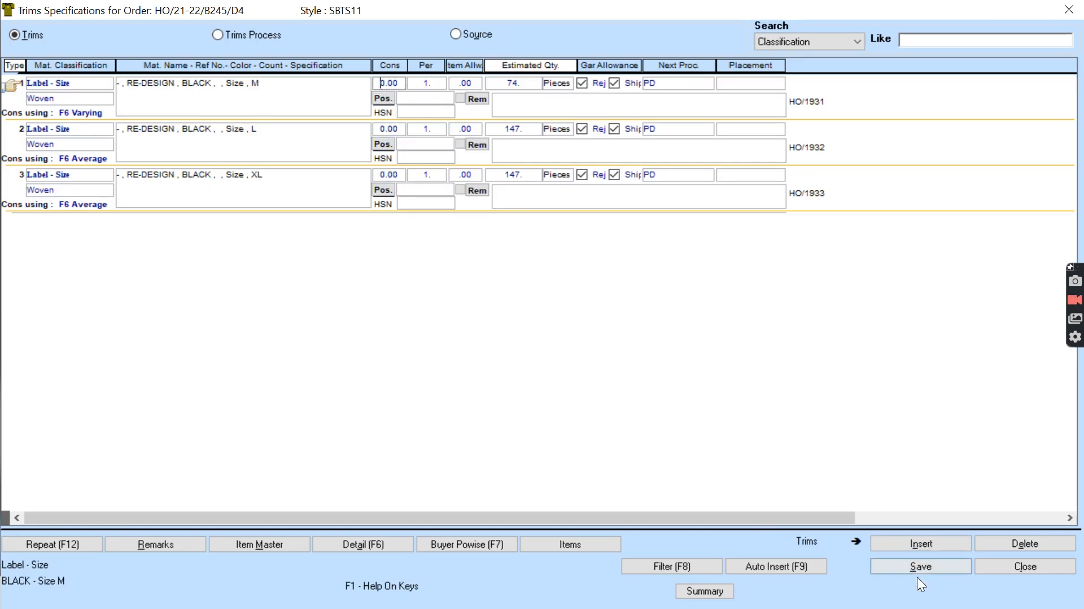
left_click(369, 545)
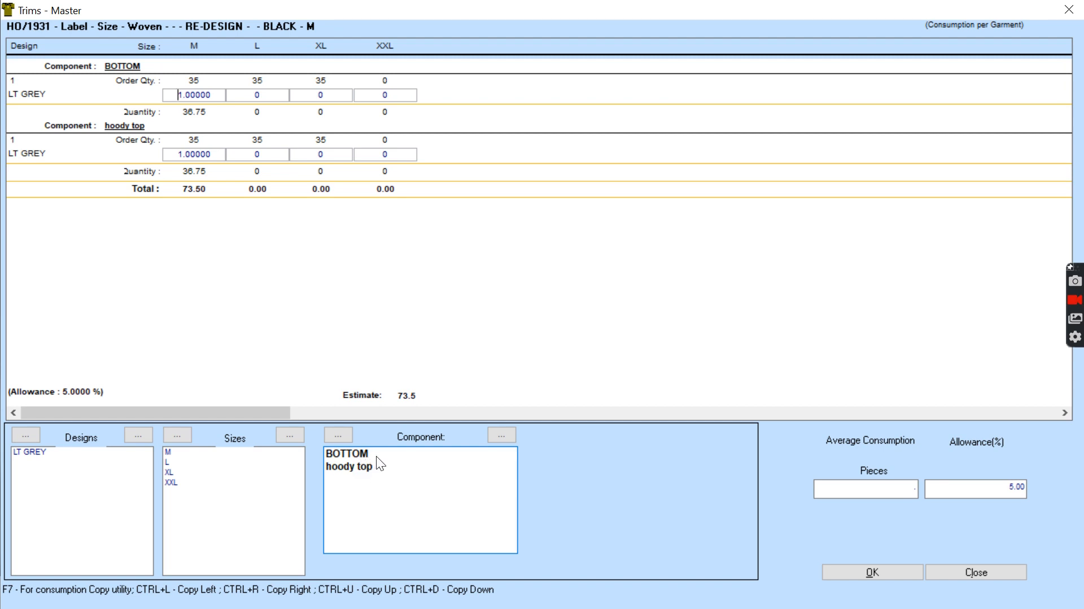
left_click(1002, 570)
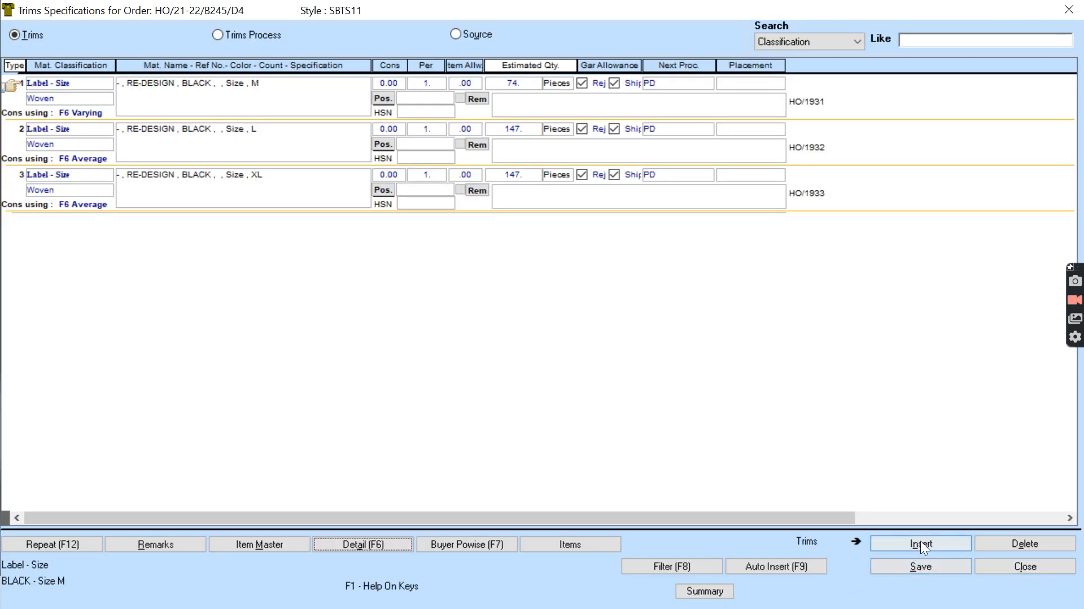
- Insert a trims row with classification Label - Main using the woven RE-DESIGN BLACK item
left_click(921, 540)
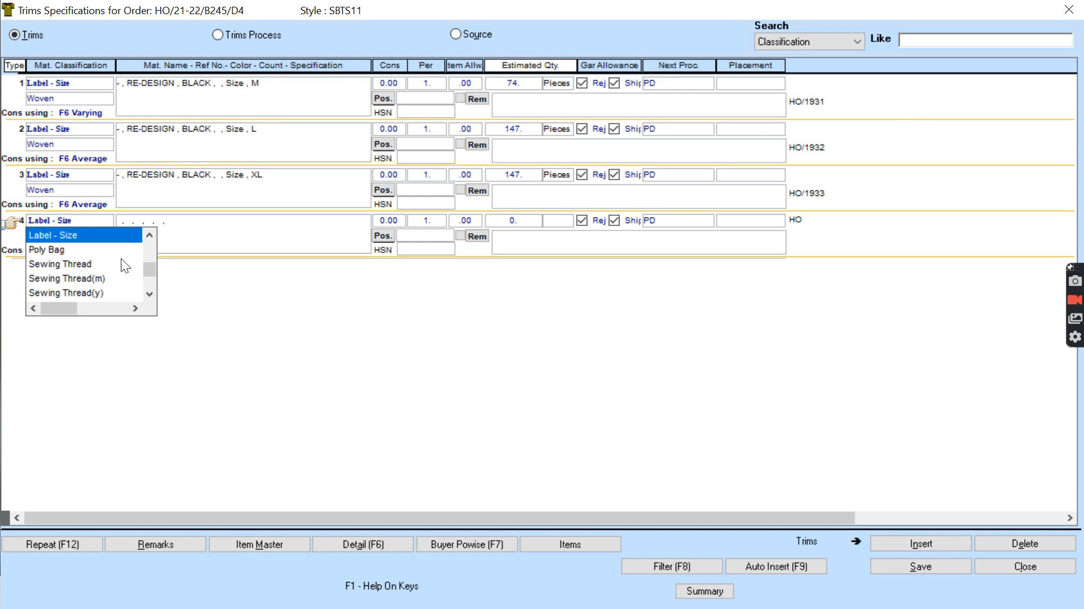
left_click(150, 235)
left_click(64, 238)
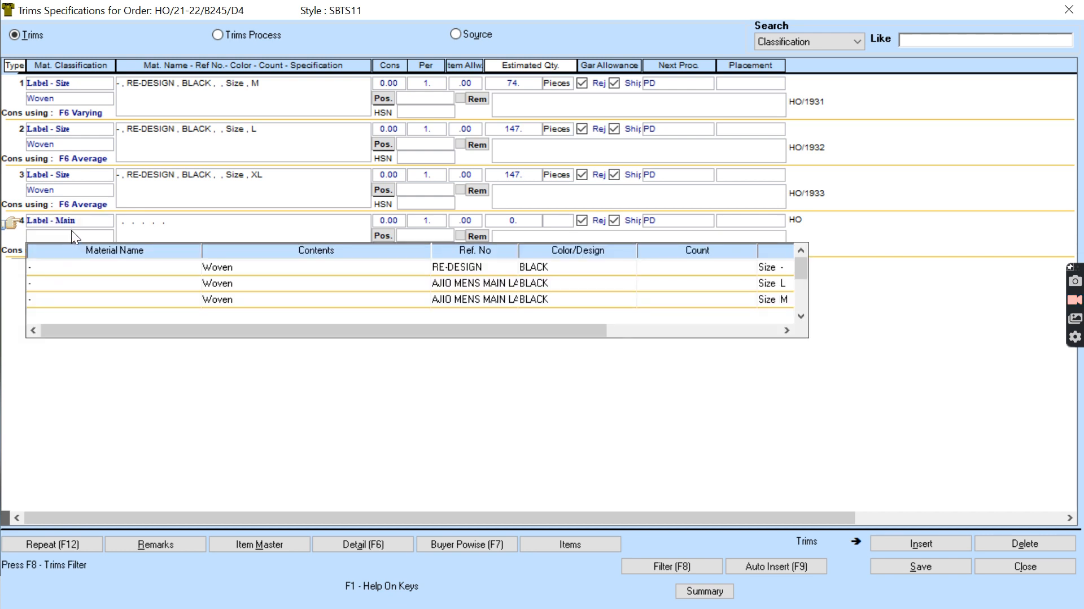
double_click(470, 272)
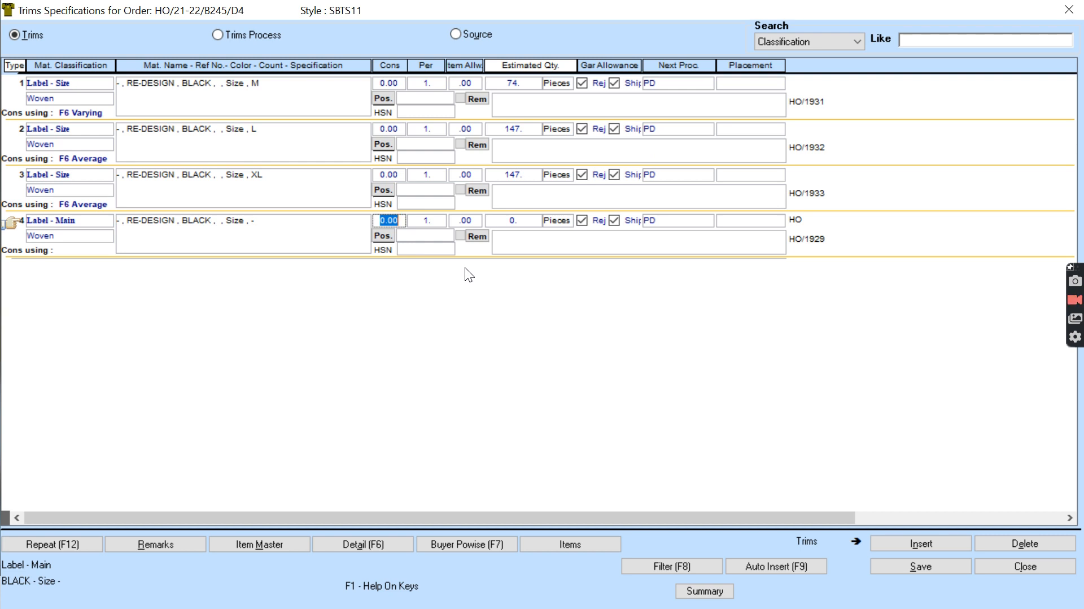
- Set the main label's consumption to 1 piece with 5% allowance for LT GREY, all sizes, on the hoody top component
key("F6")
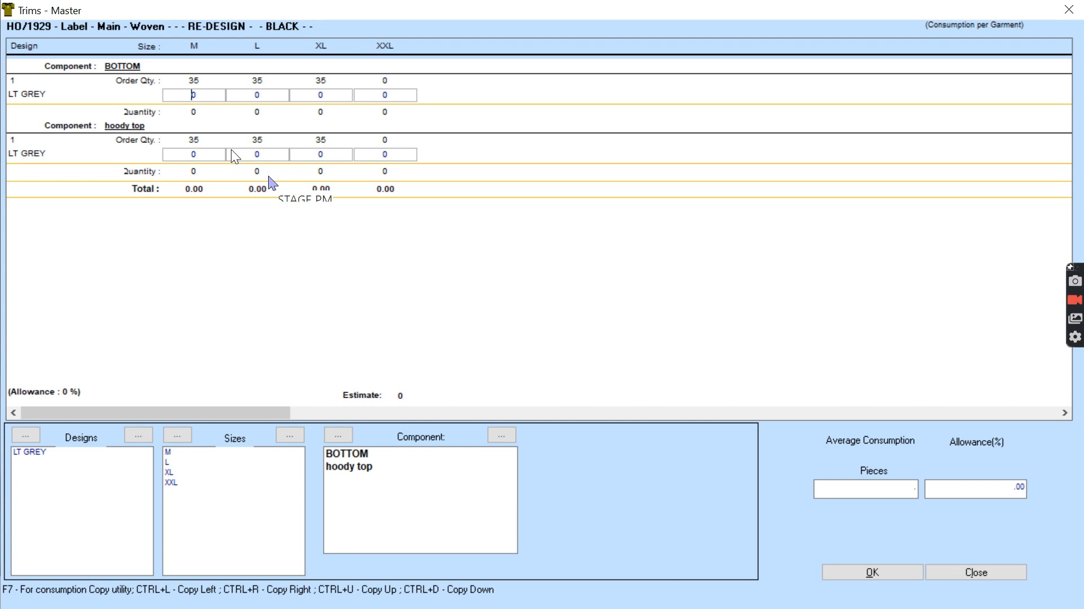
left_click(39, 452)
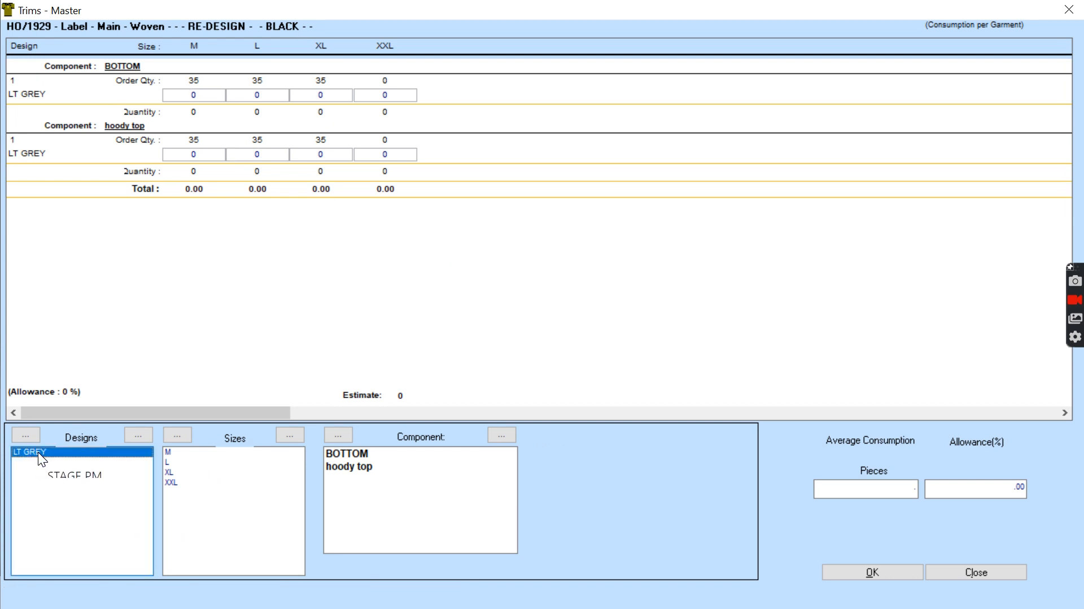
left_click(183, 437)
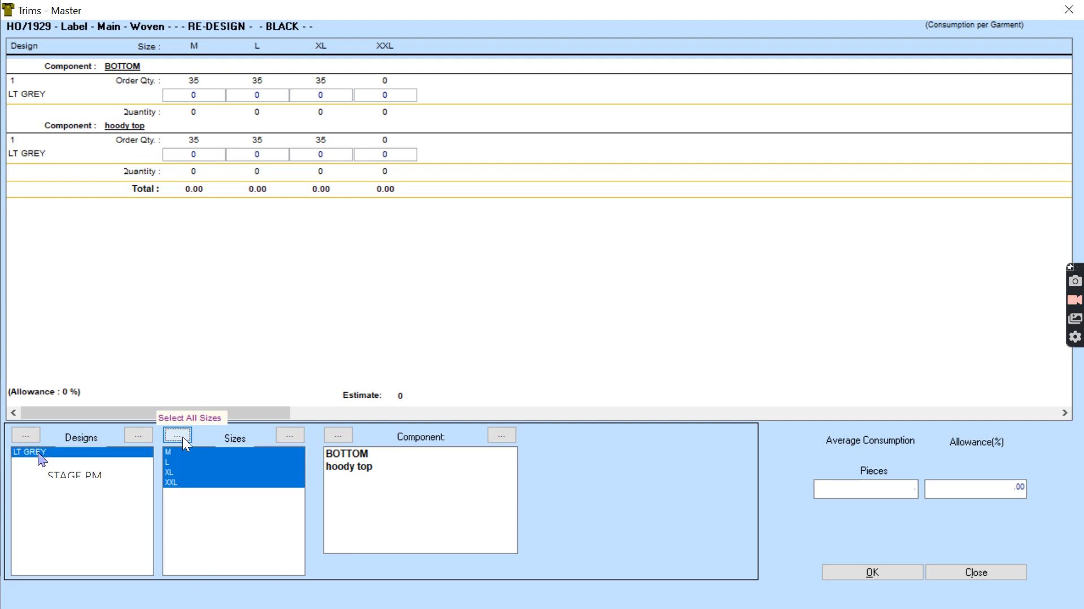
left_click(356, 468)
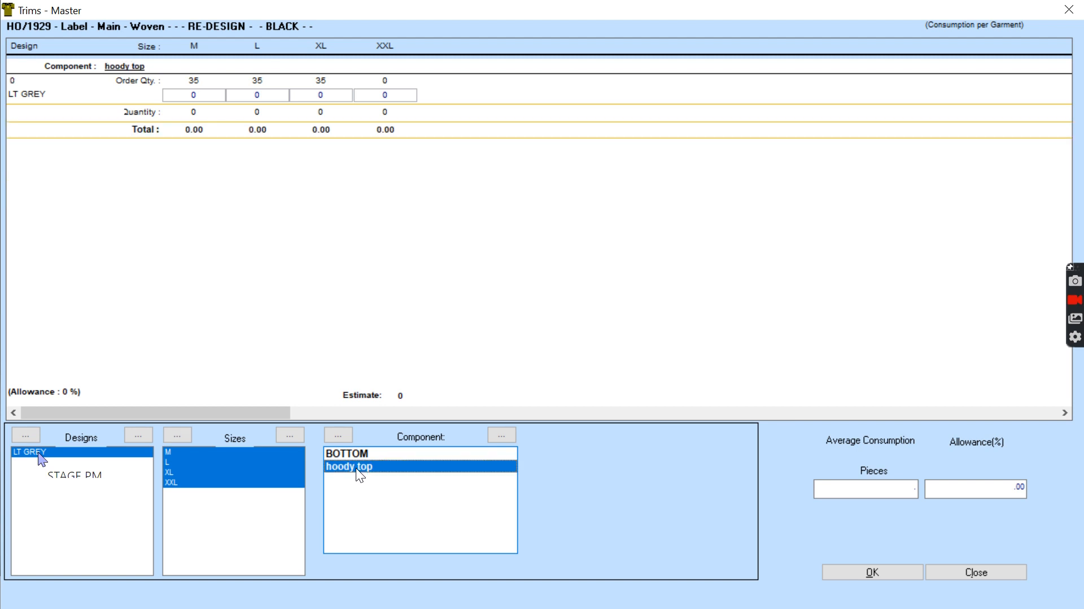
left_click(887, 489)
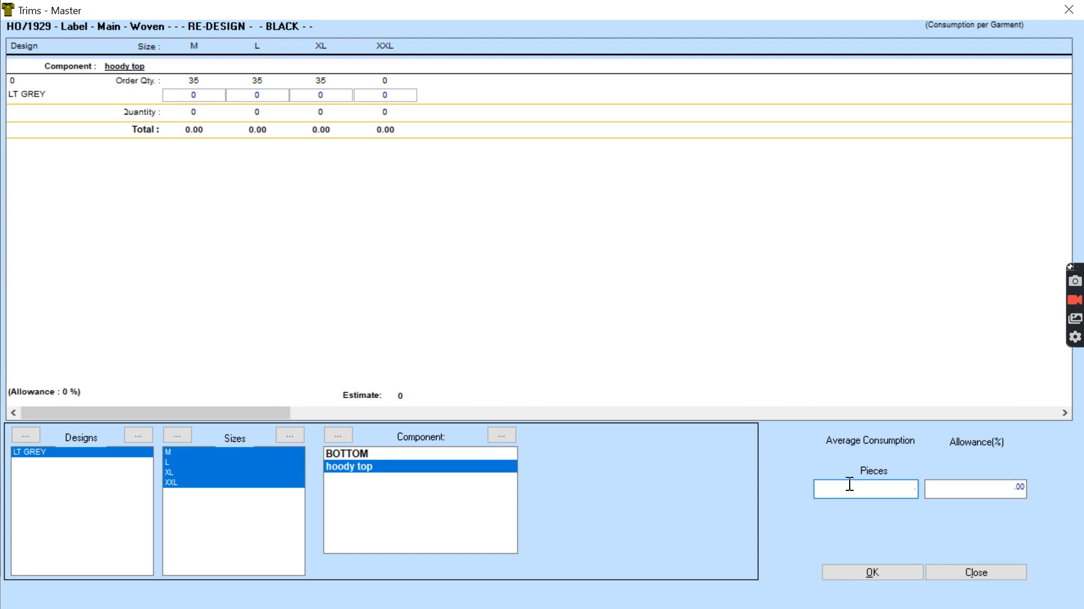
key("Num_Lock")
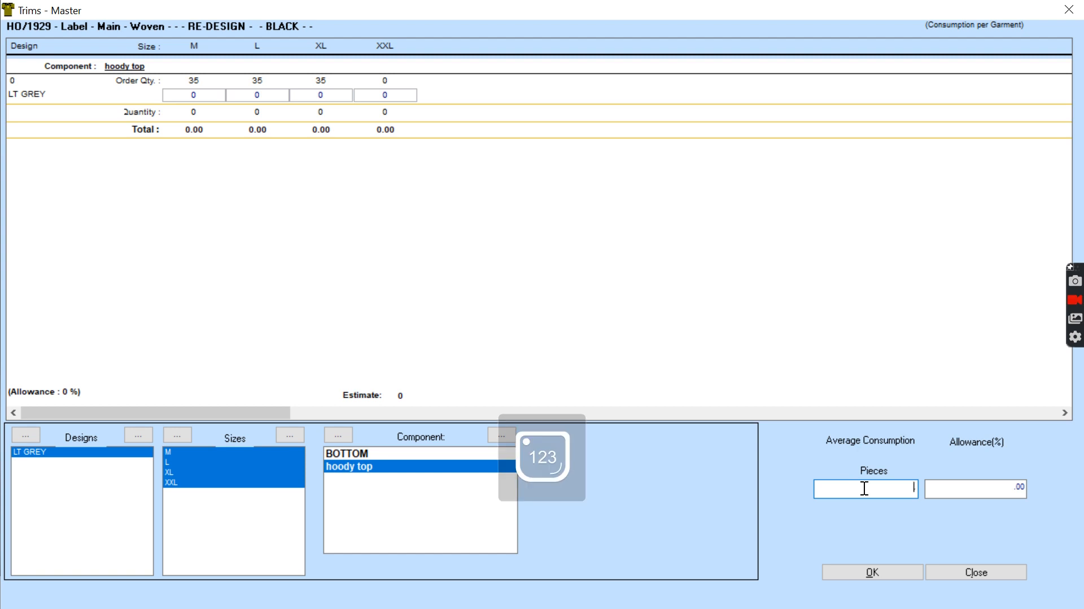
type("1.")
left_click(972, 489)
type("5")
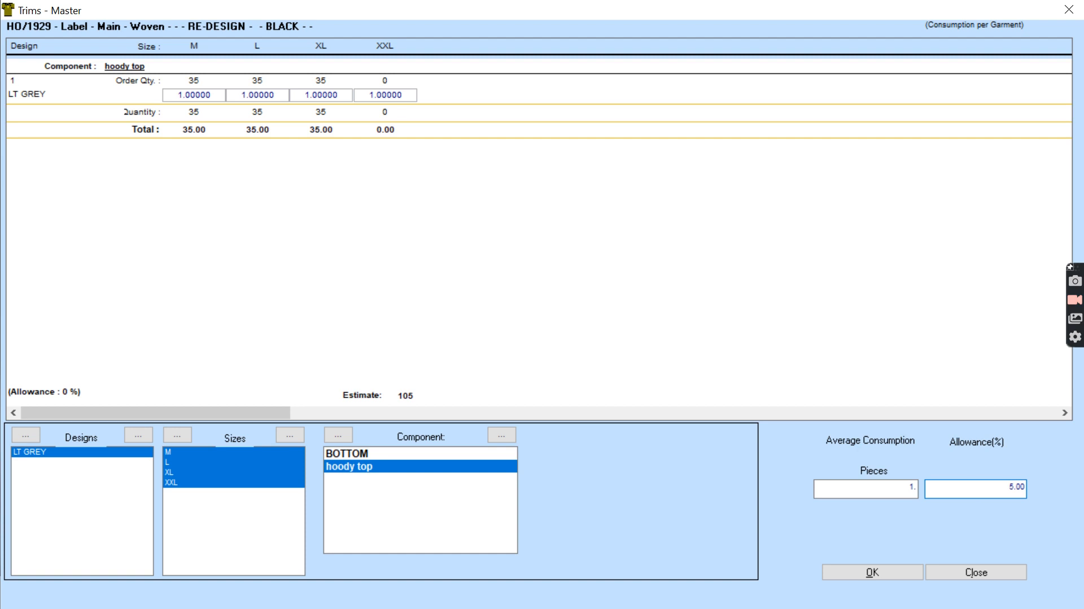
left_click(873, 572)
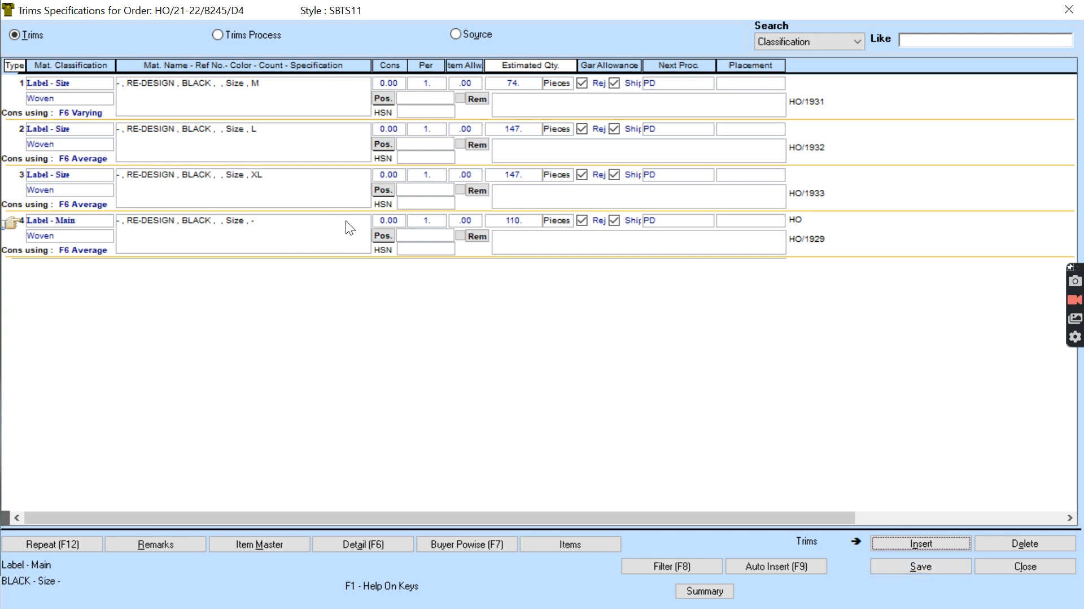
left_click(387, 222)
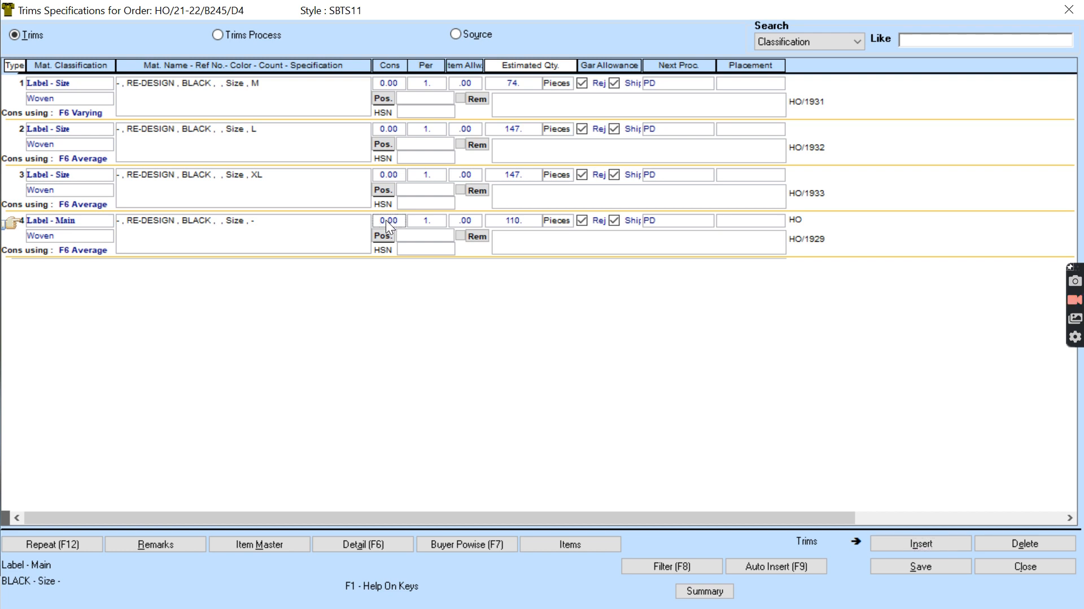
key("F6")
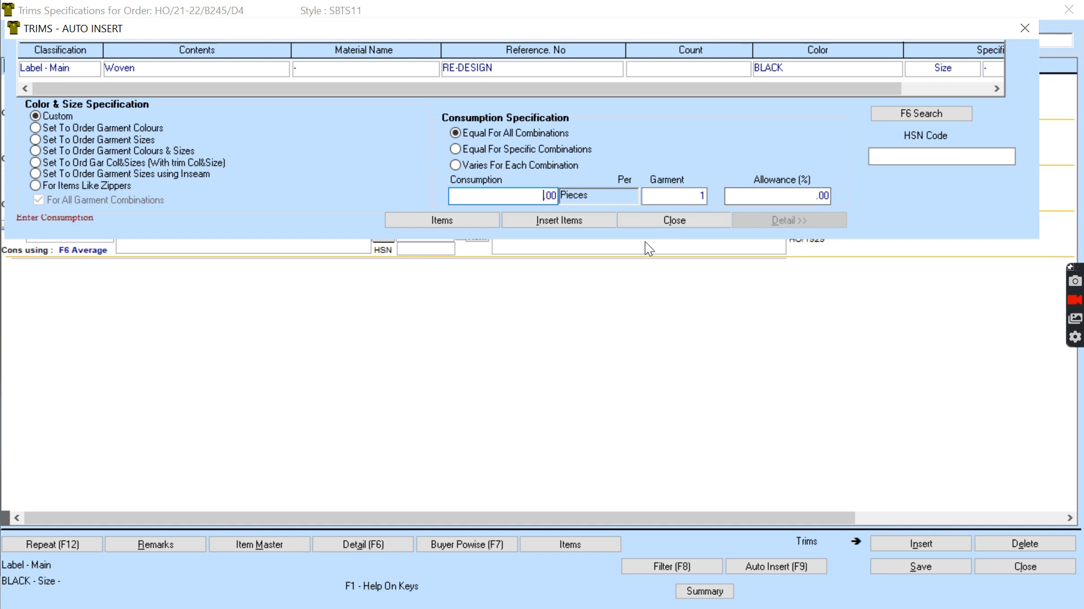
left_click(660, 222)
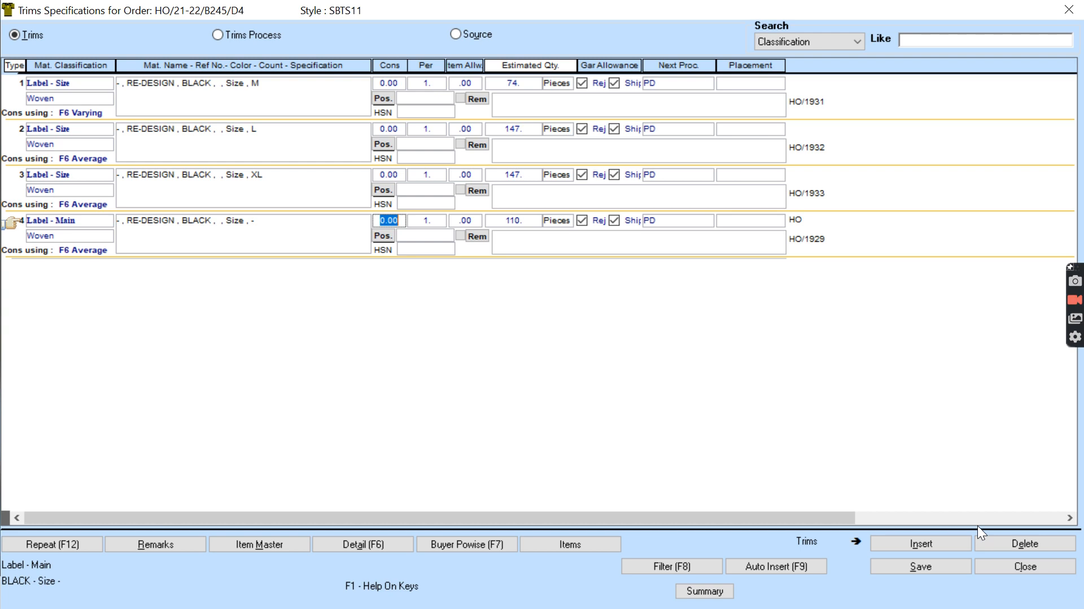
- Save the trims specifications with no requirement marked complete, declining sample quantity and position-wise fabric remarks
left_click(942, 565)
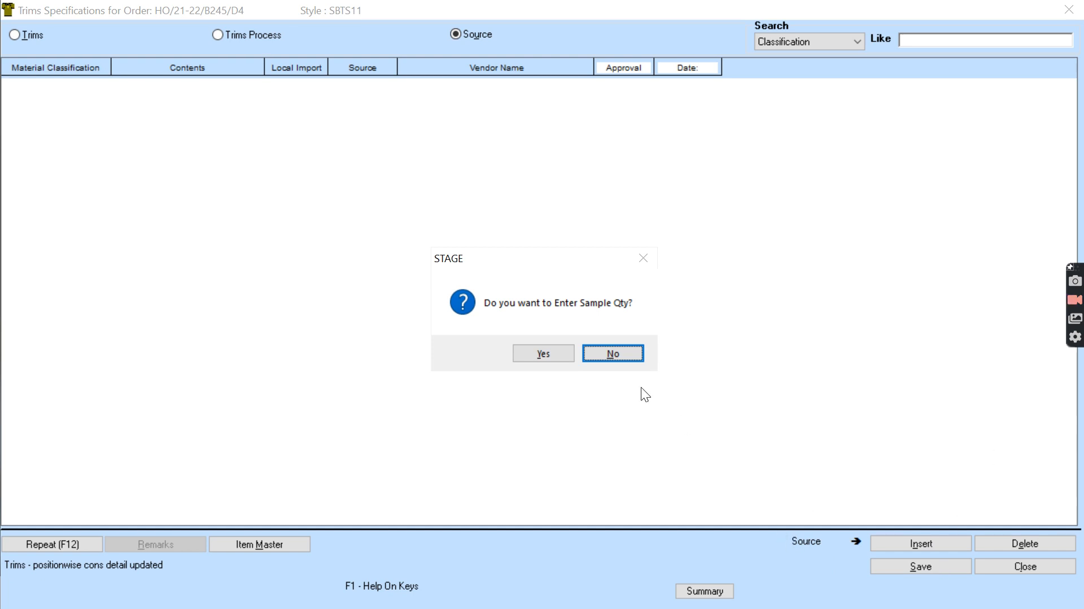
left_click(604, 354)
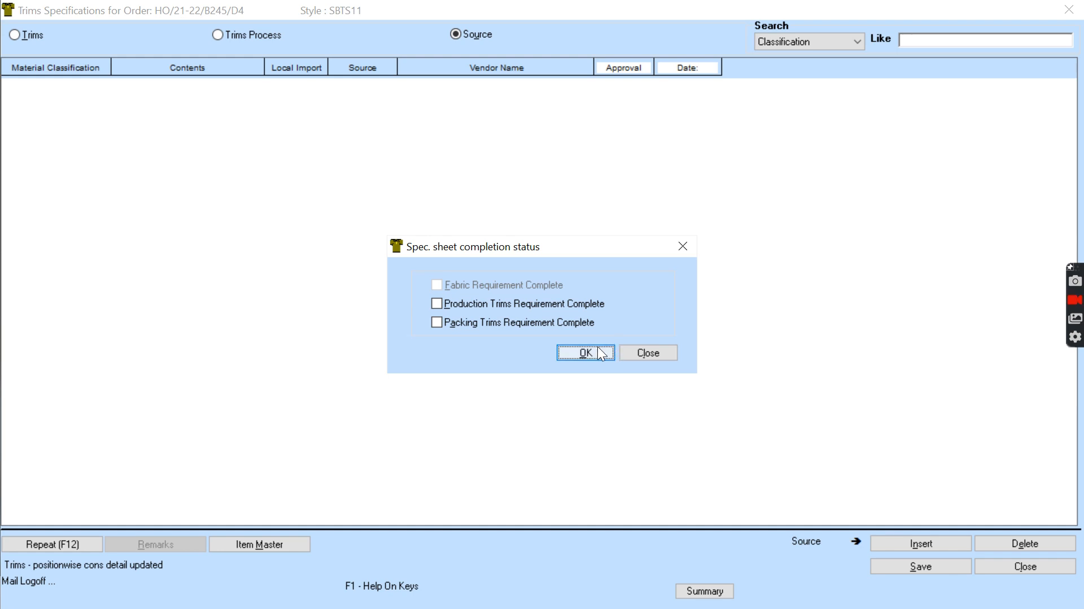
left_click(597, 347)
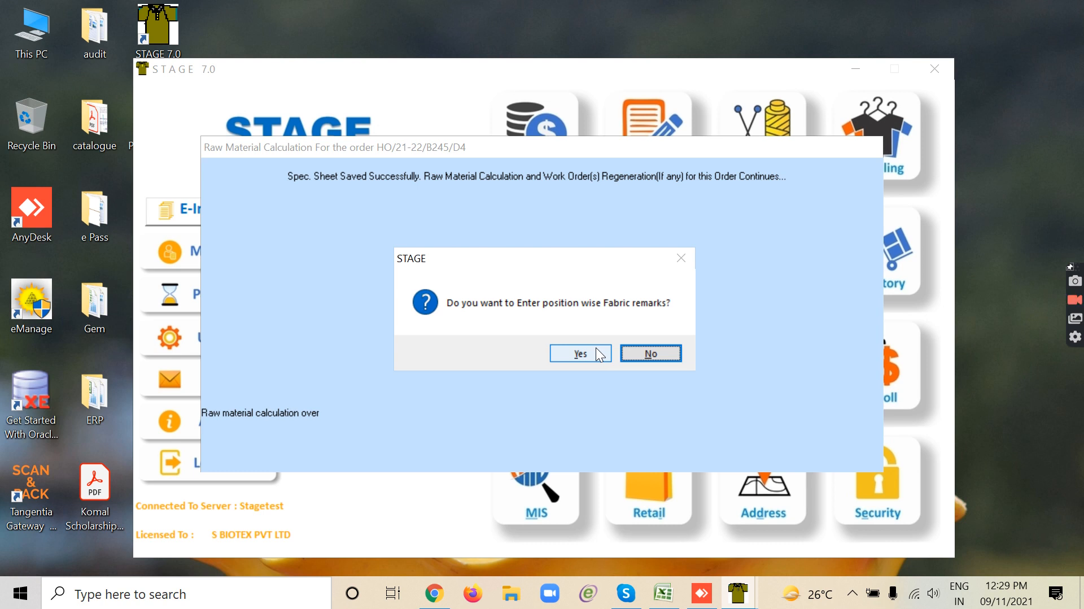
left_click(678, 354)
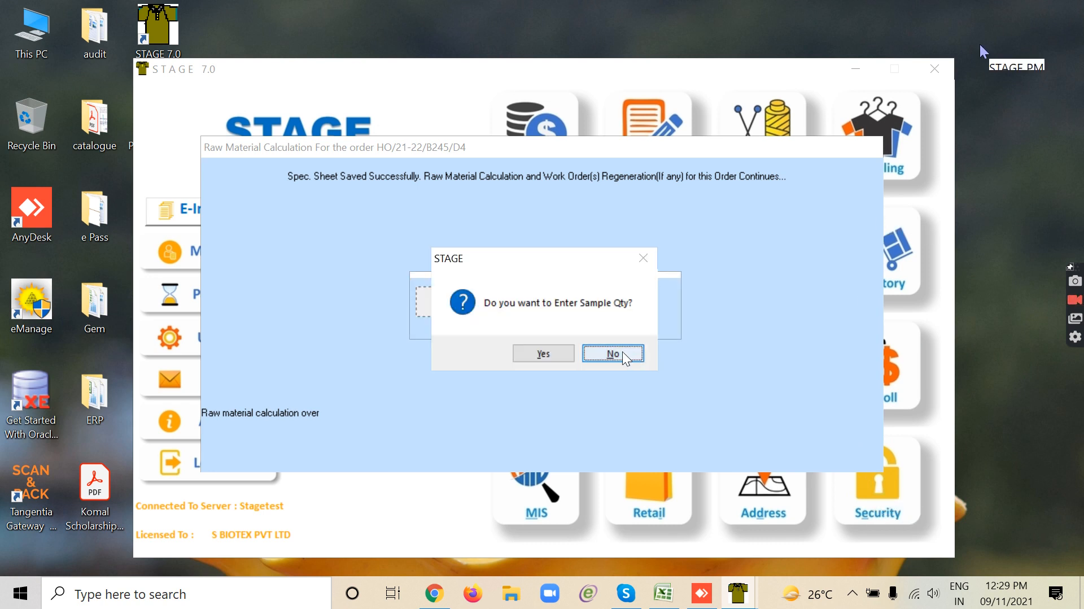
left_click(624, 354)
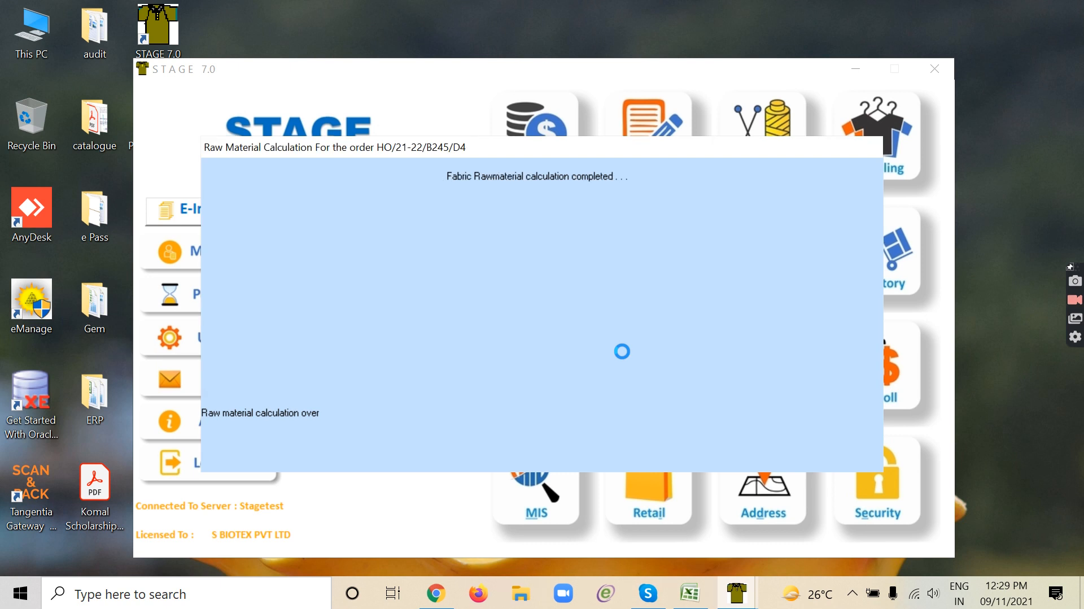
- Switch to the ongoing call in Skype
left_click(647, 594)
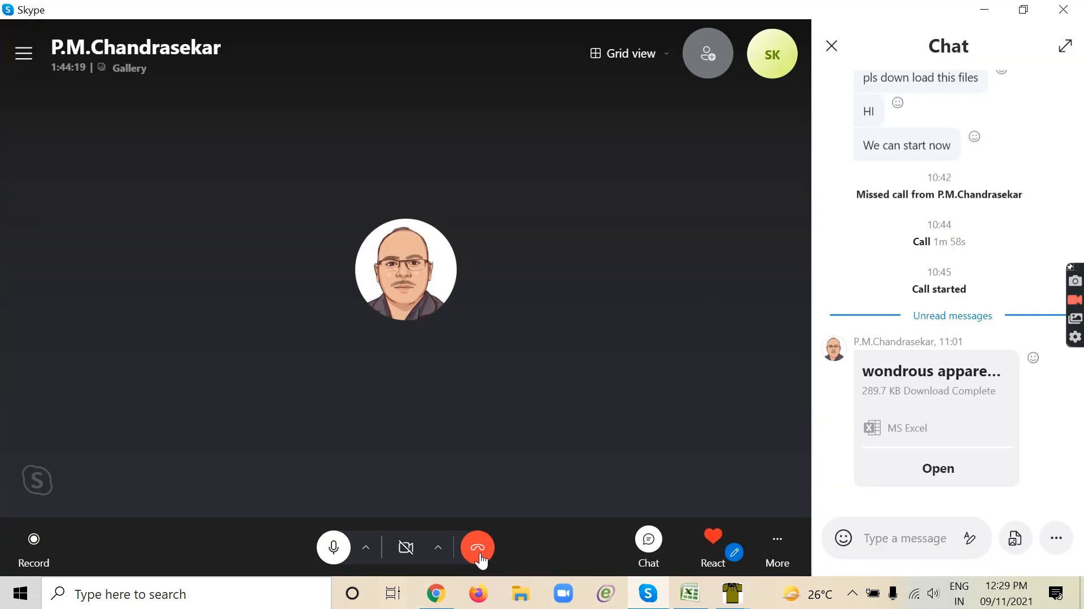